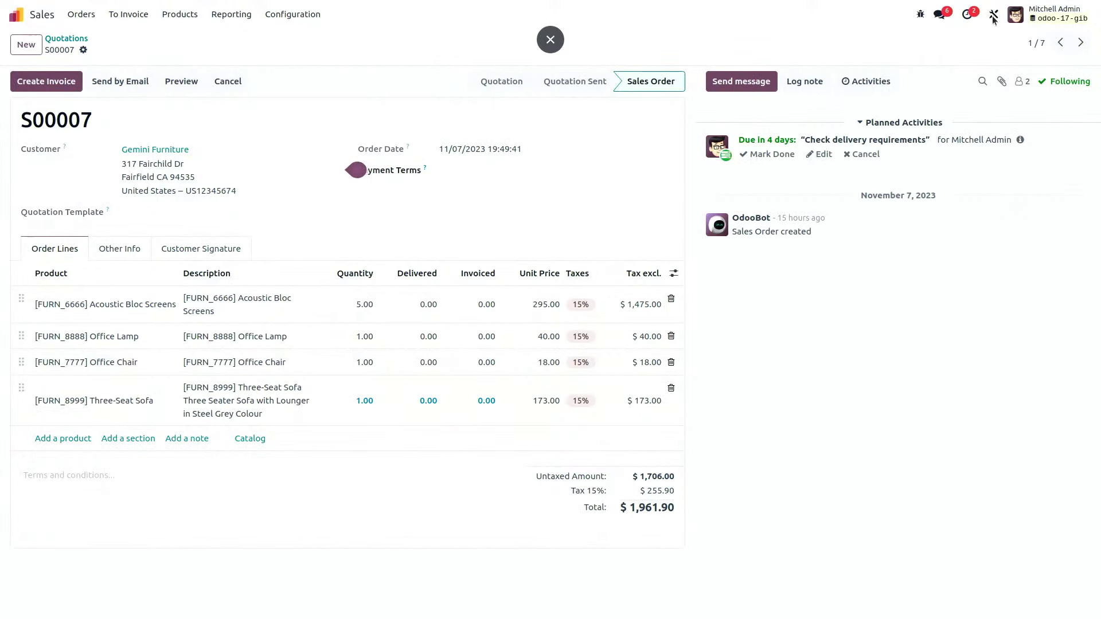
# Open the Quotation / Order report of the sales orders in Studio's report editor
pyautogui.click(993, 18)
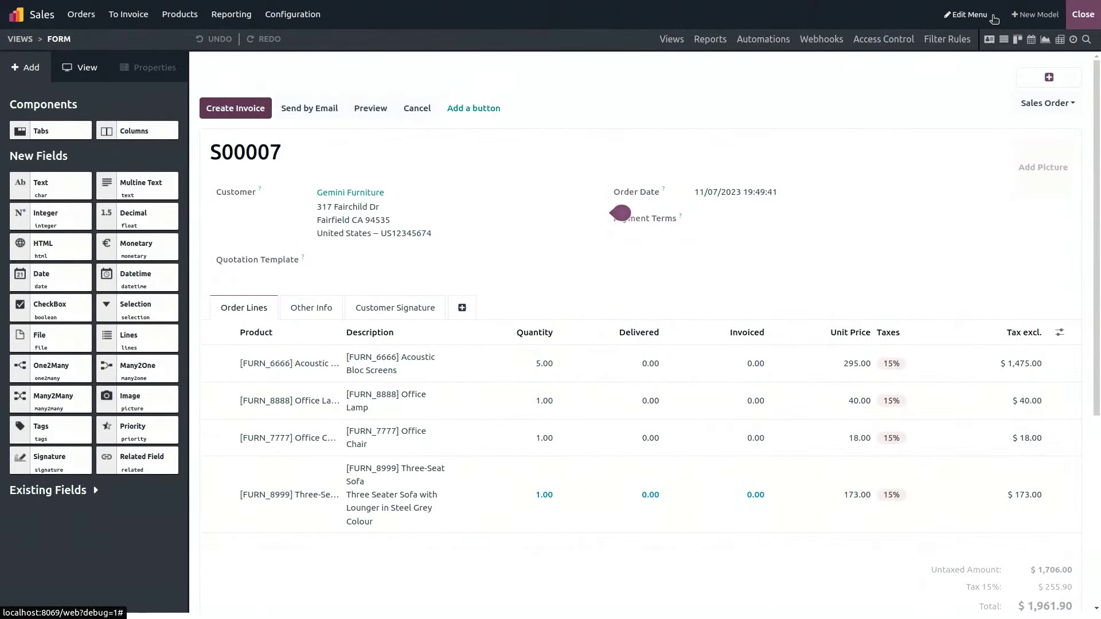
pyautogui.click(717, 41)
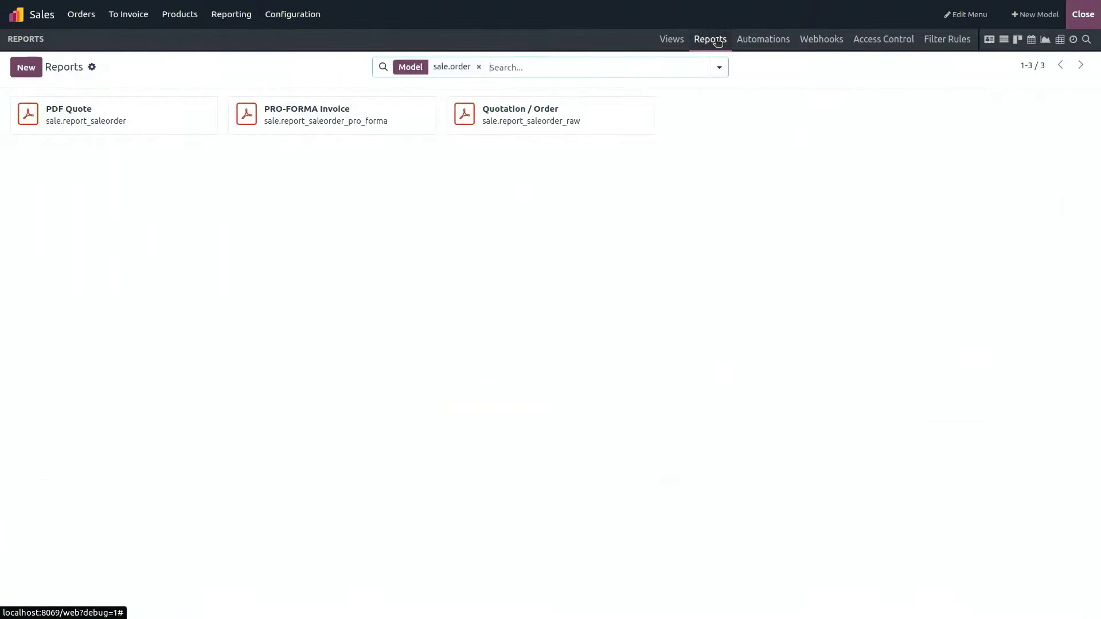
pyautogui.click(531, 122)
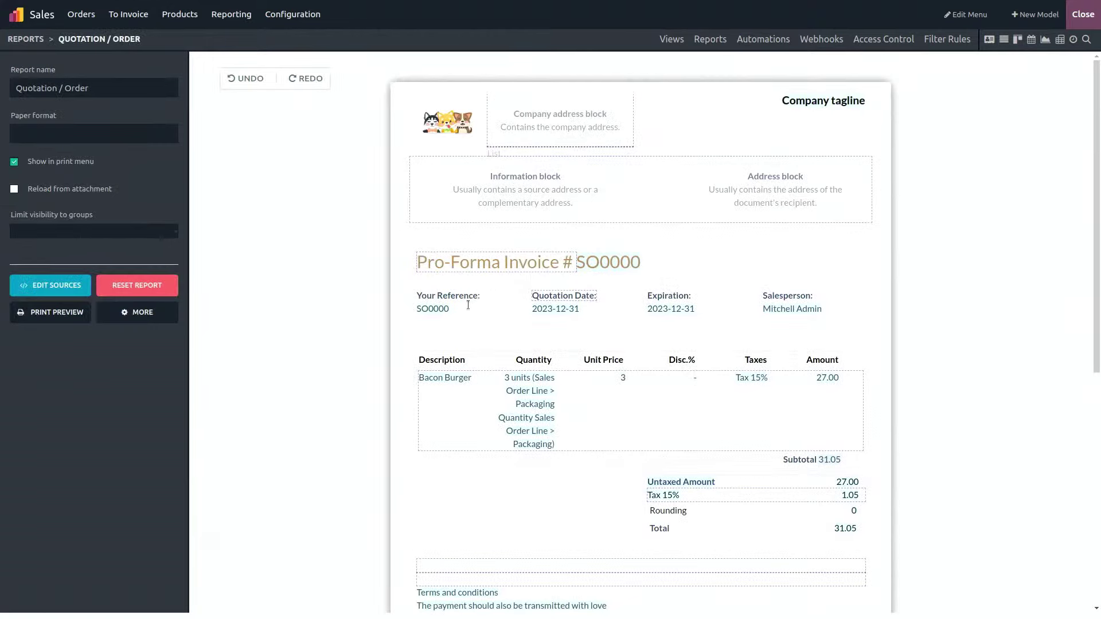
# Colour the word "Your" red in the report's "Your Reference:" label
pyautogui.doubleClick(427, 297)
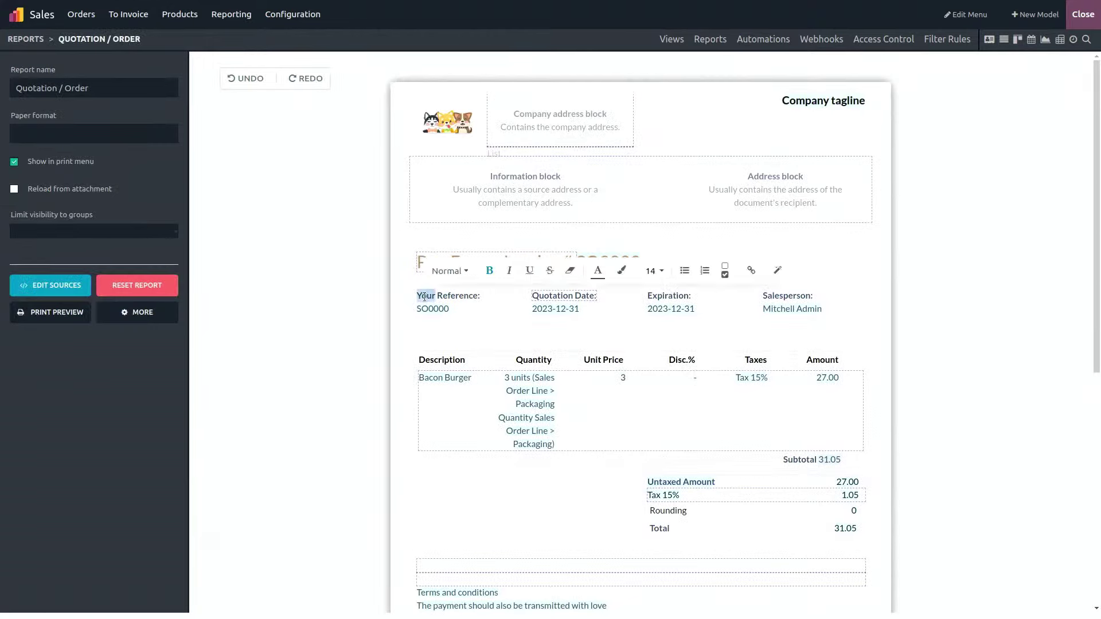
pyautogui.click(449, 271)
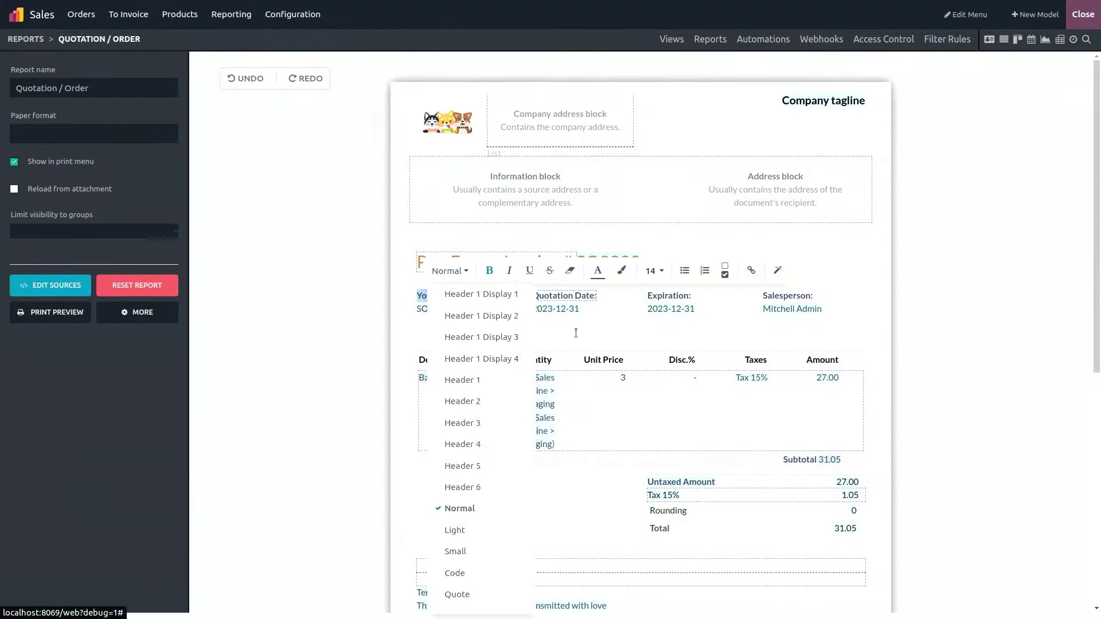
pyautogui.click(597, 271)
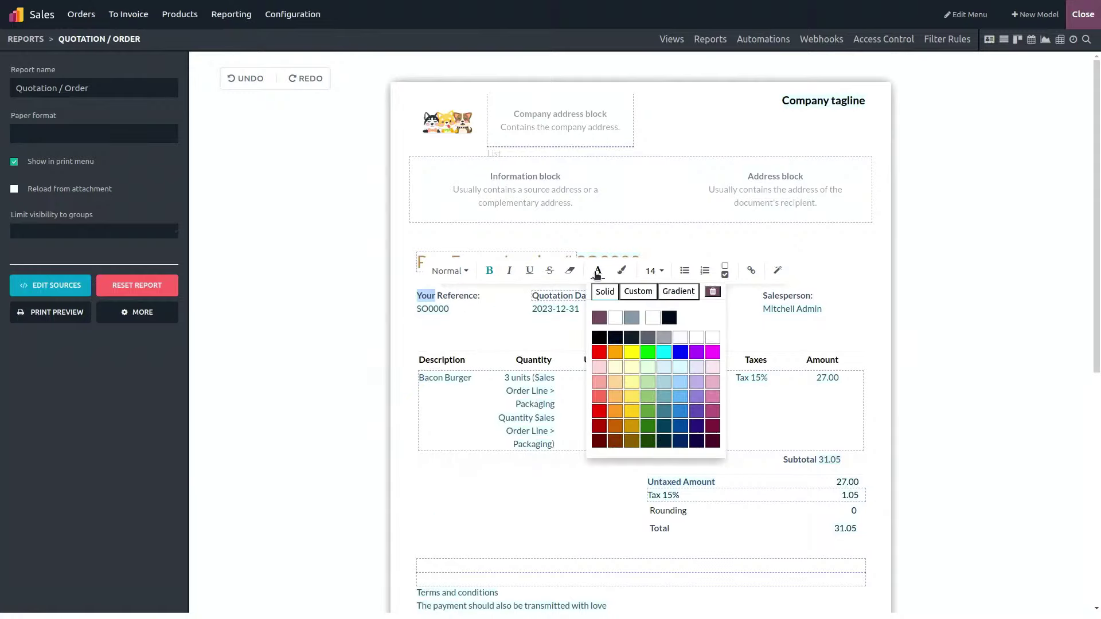
pyautogui.click(594, 352)
pyautogui.click(487, 325)
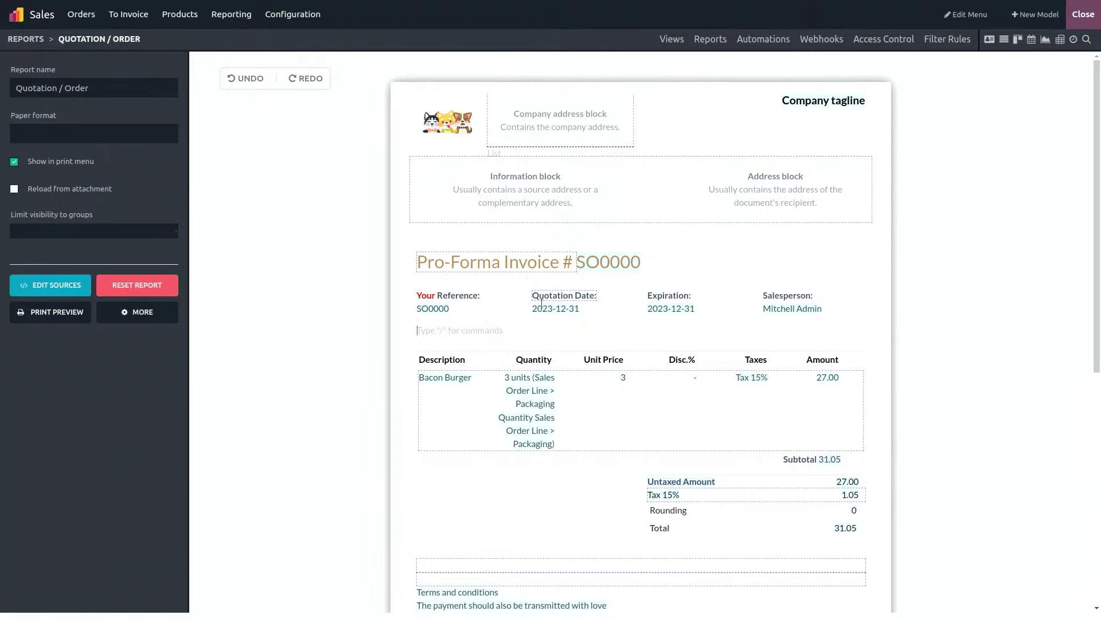
# Leave Studio and open Cooper's dog record in the Animals app
pyautogui.click(1074, 22)
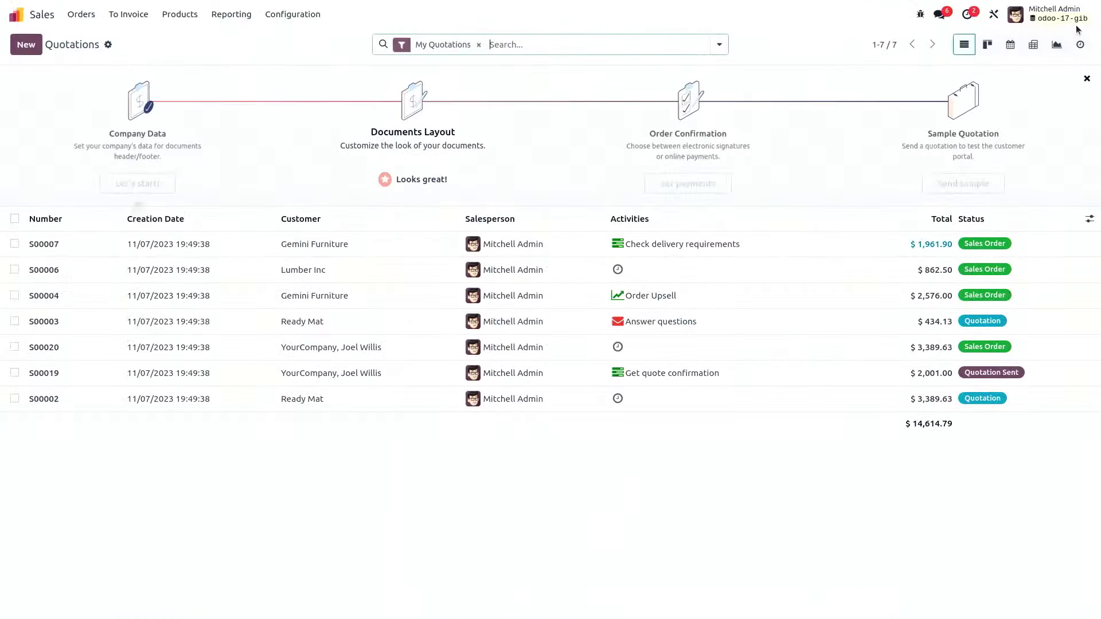
pyautogui.click(17, 16)
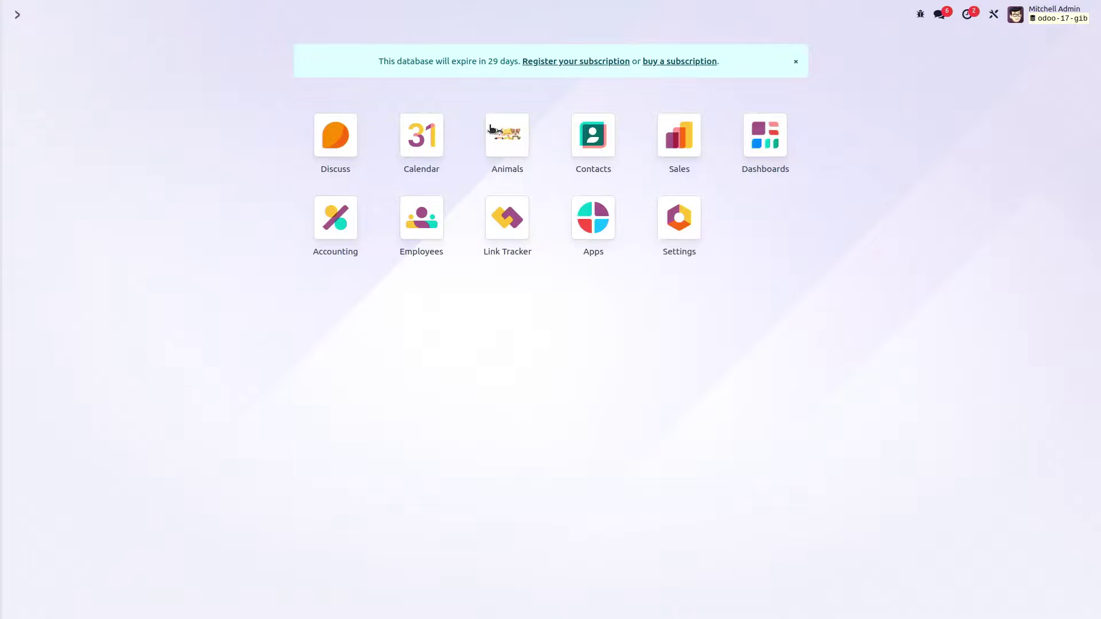
pyautogui.click(502, 145)
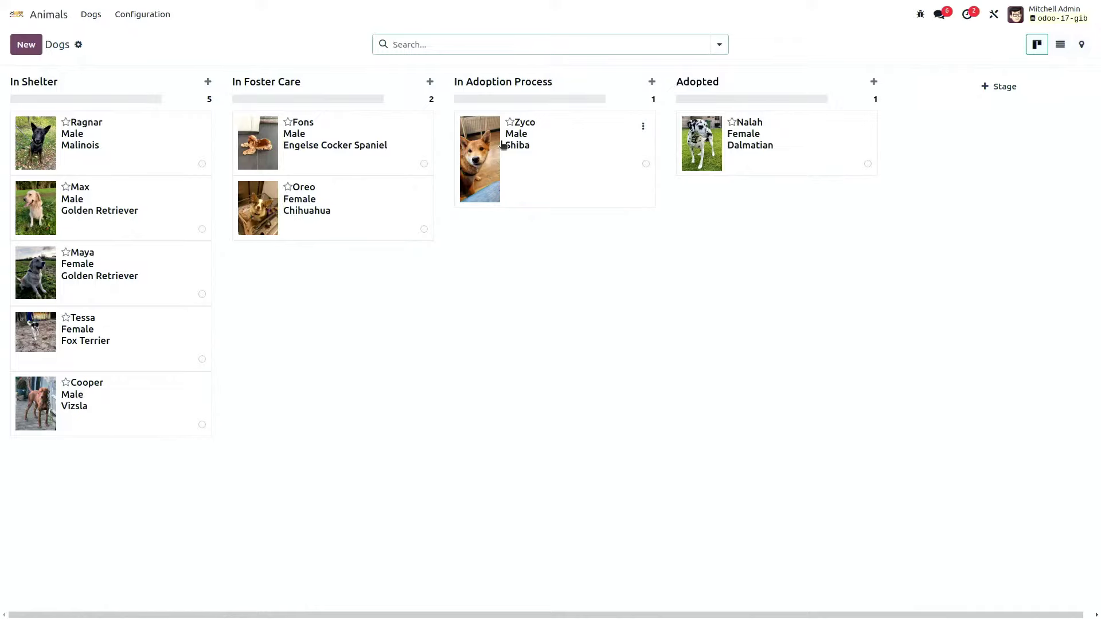
pyautogui.click(112, 411)
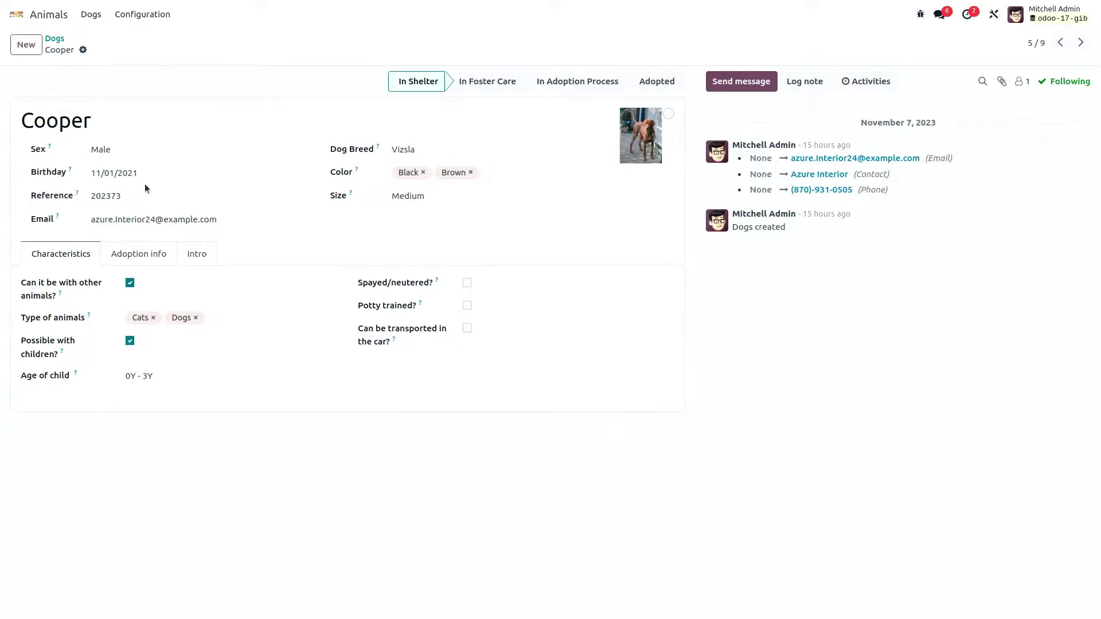
# Add two contacts as Potential Adopters in Cooper's adoption info
pyautogui.click(141, 260)
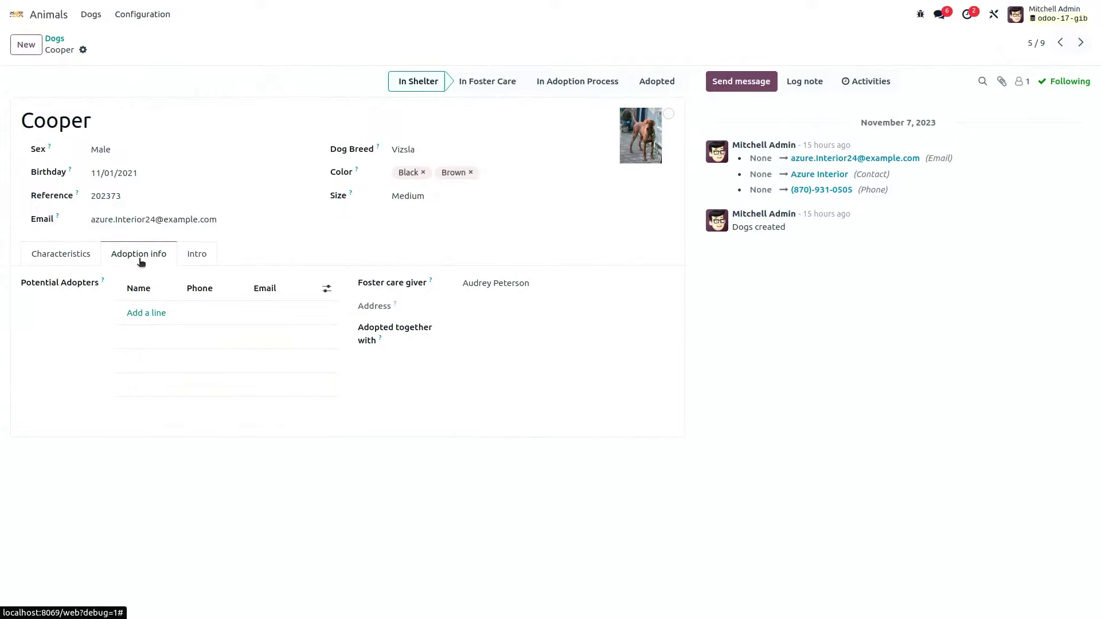
pyautogui.click(143, 312)
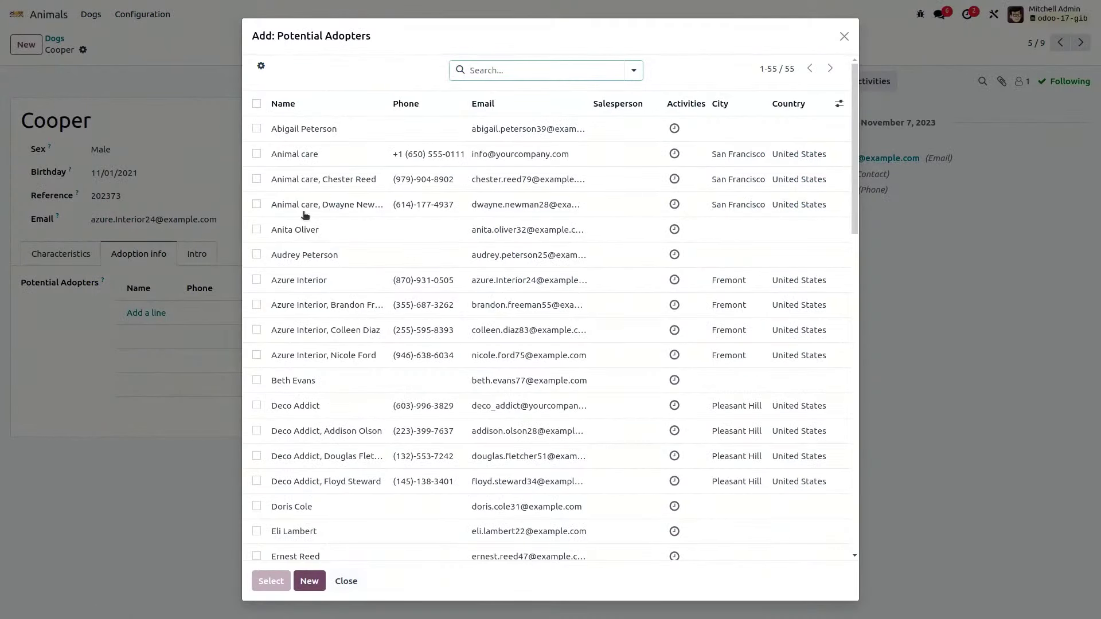
pyautogui.click(290, 230)
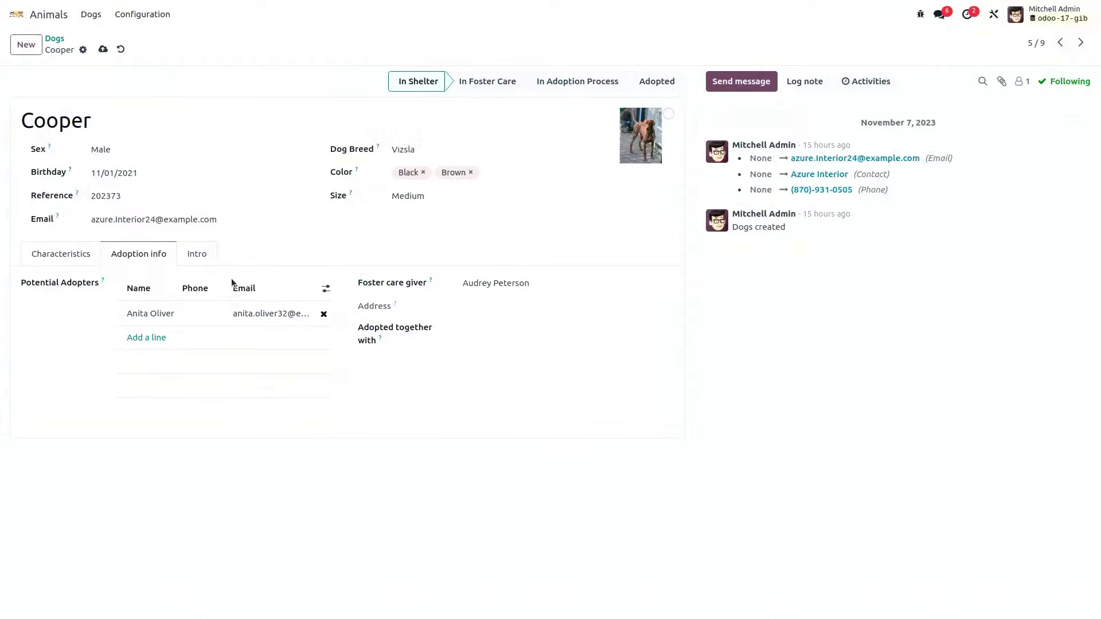
pyautogui.click(142, 339)
pyautogui.click(306, 361)
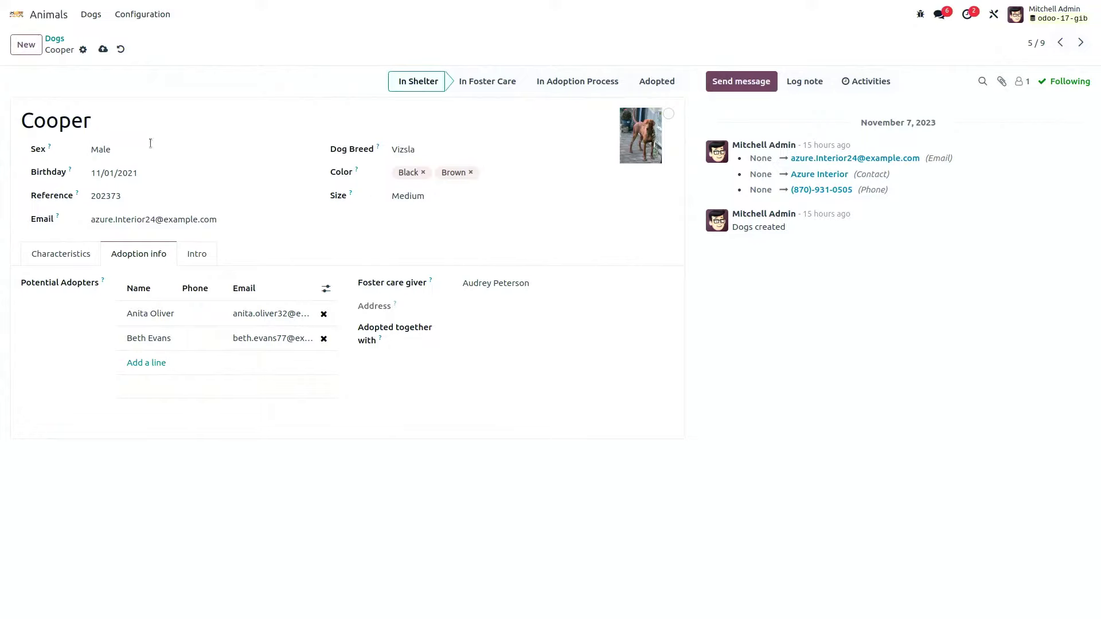
# View Cooper's intro description, save the record and return to the dog's characteristics
pyautogui.click(204, 261)
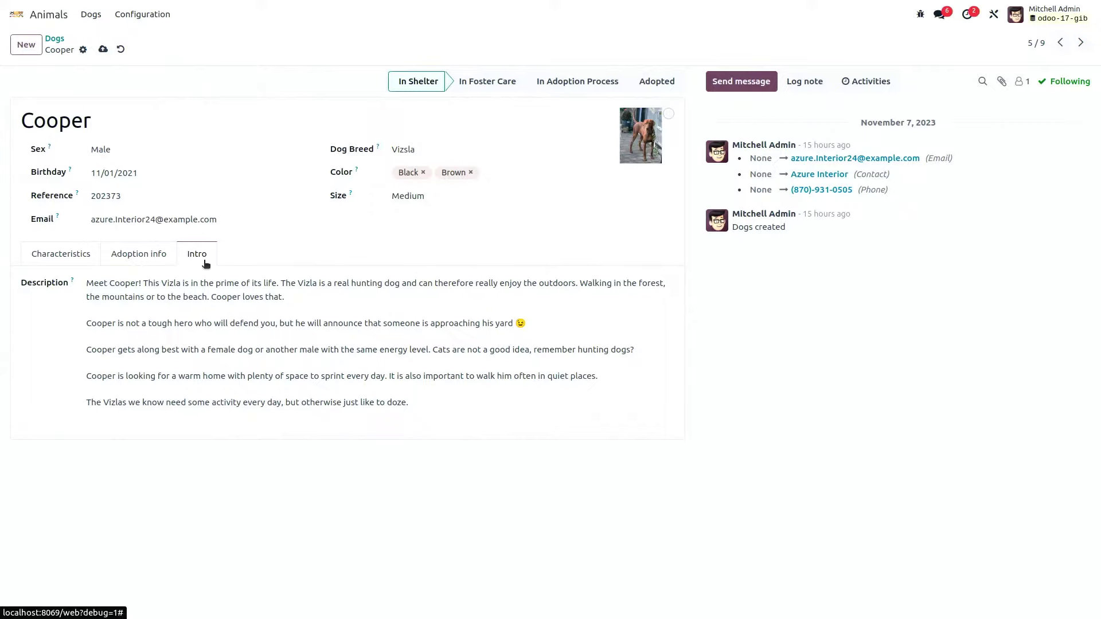
pyautogui.click(103, 49)
pyautogui.click(67, 259)
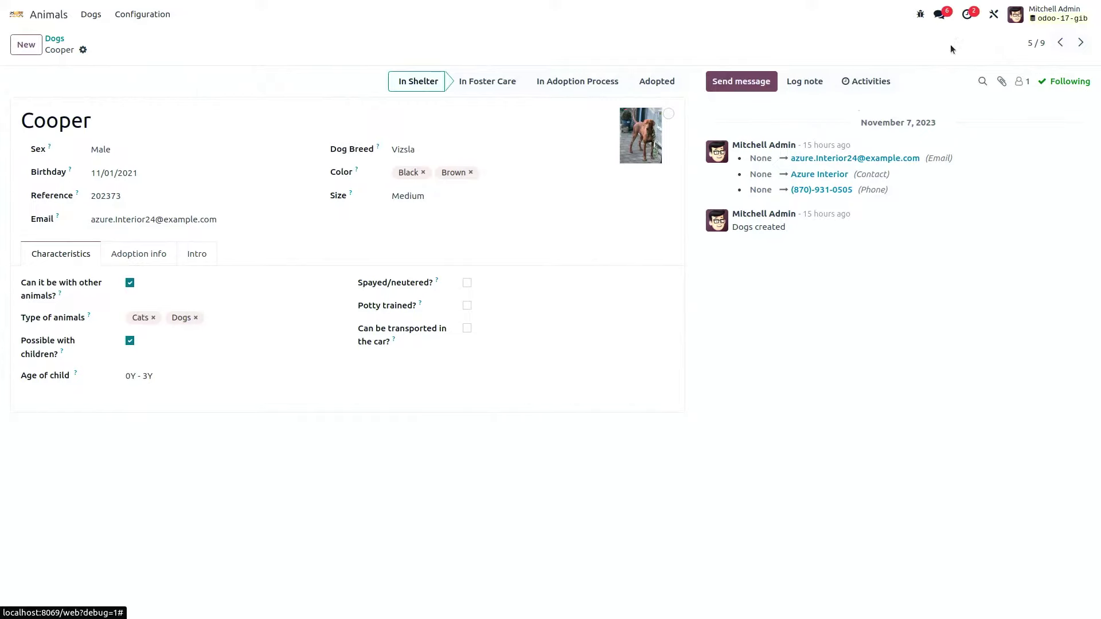
# Open the dog model's reports in Studio and view the Dogs Report 2.0 layout
pyautogui.click(995, 14)
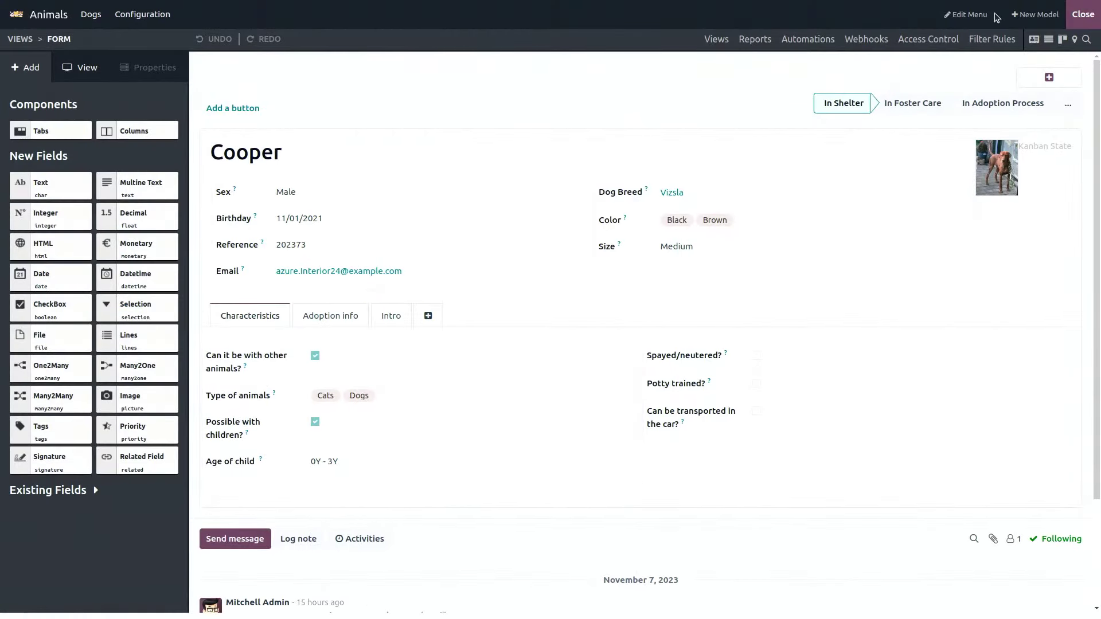
pyautogui.click(766, 39)
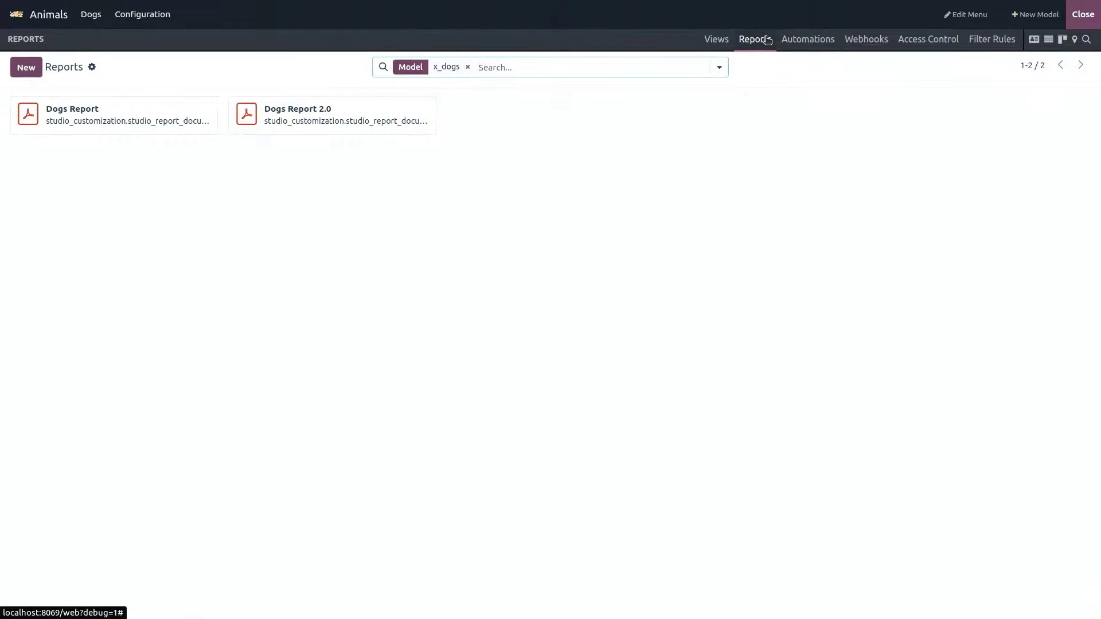
pyautogui.click(325, 117)
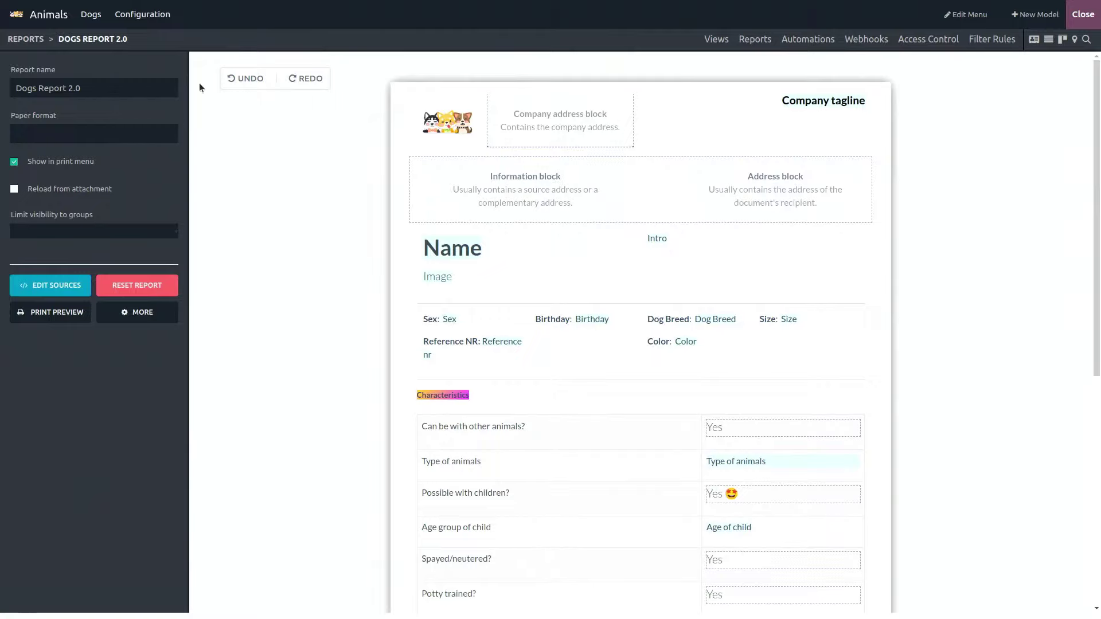
# Return to the report list and create a new External report with business header/footer for the dogs
pyautogui.click(36, 41)
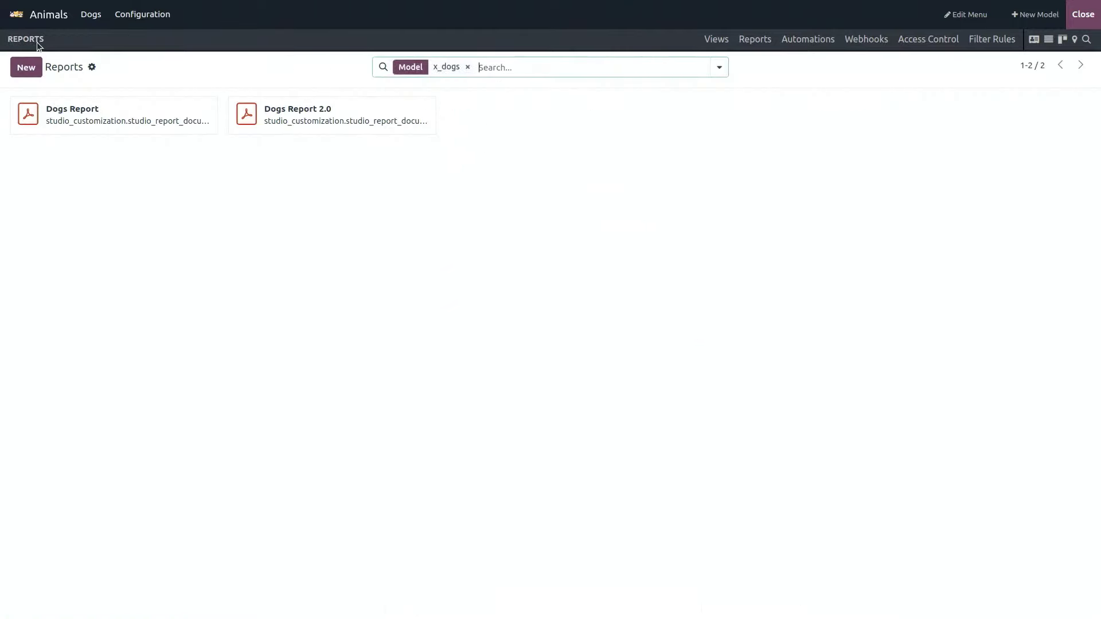
pyautogui.click(26, 68)
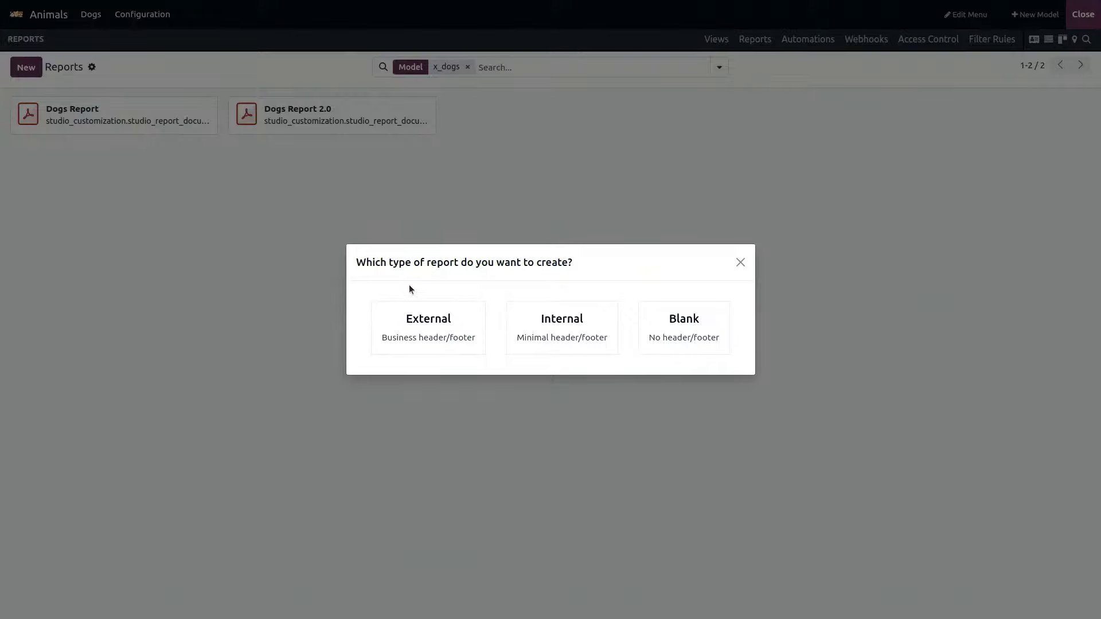
pyautogui.click(436, 322)
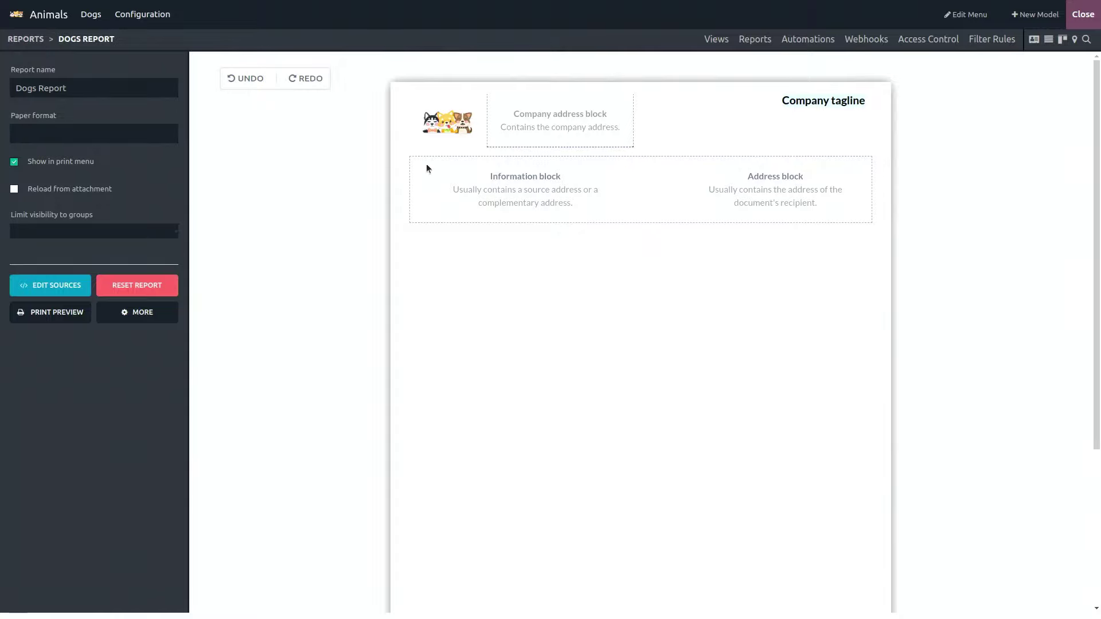
# Insert a 2 columns layout in the empty report body below the address blocks
pyautogui.click(435, 234)
pyautogui.write('/')
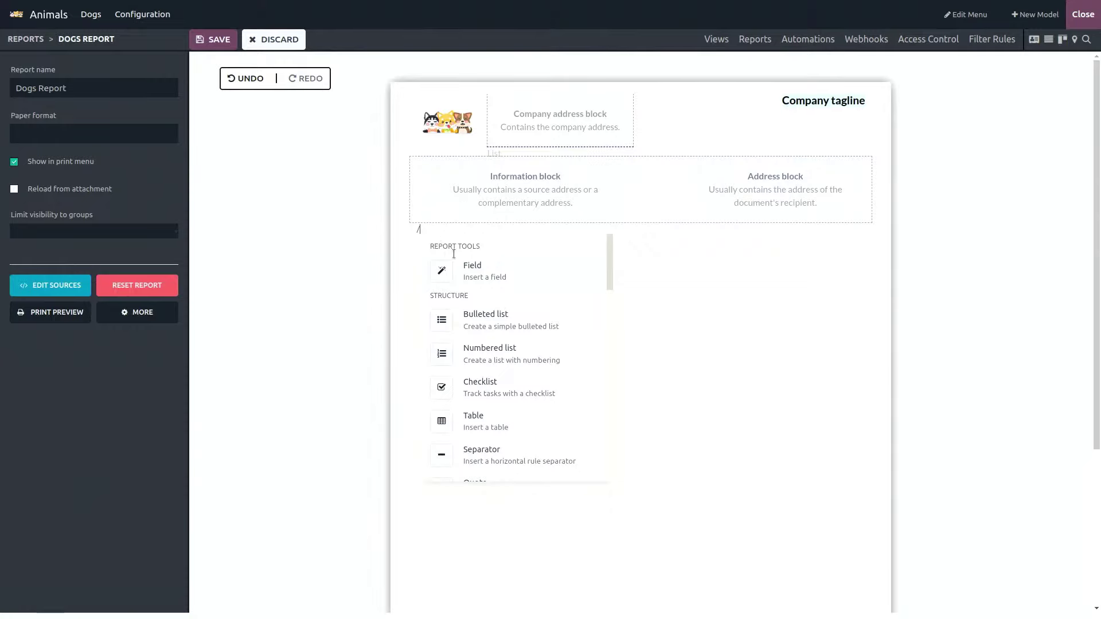
pyautogui.scroll(-3, 489, 351)
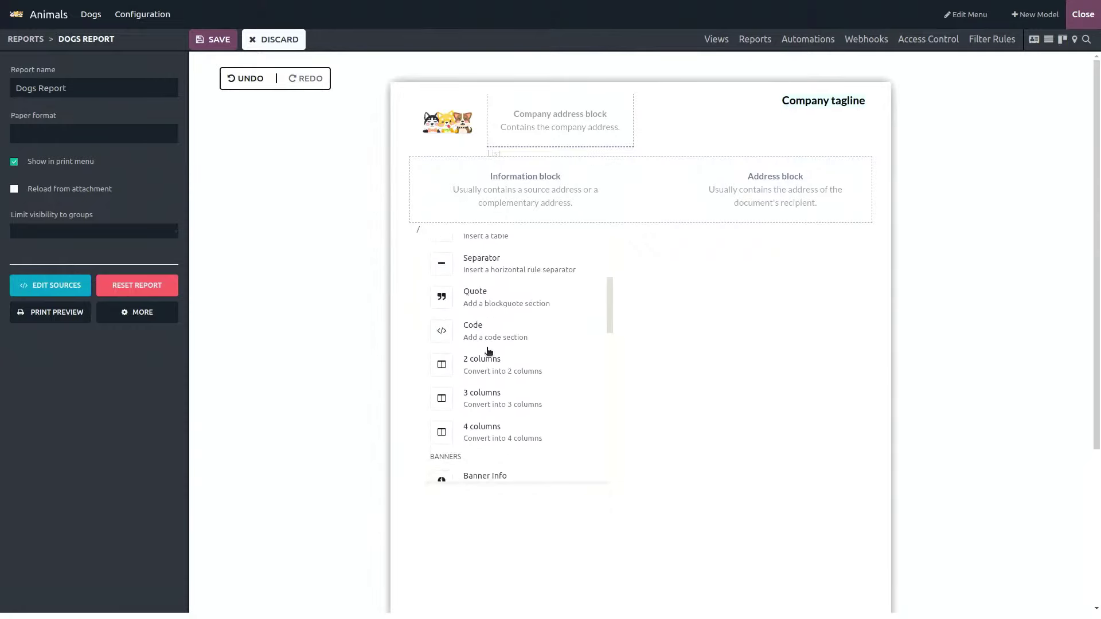
pyautogui.click(485, 361)
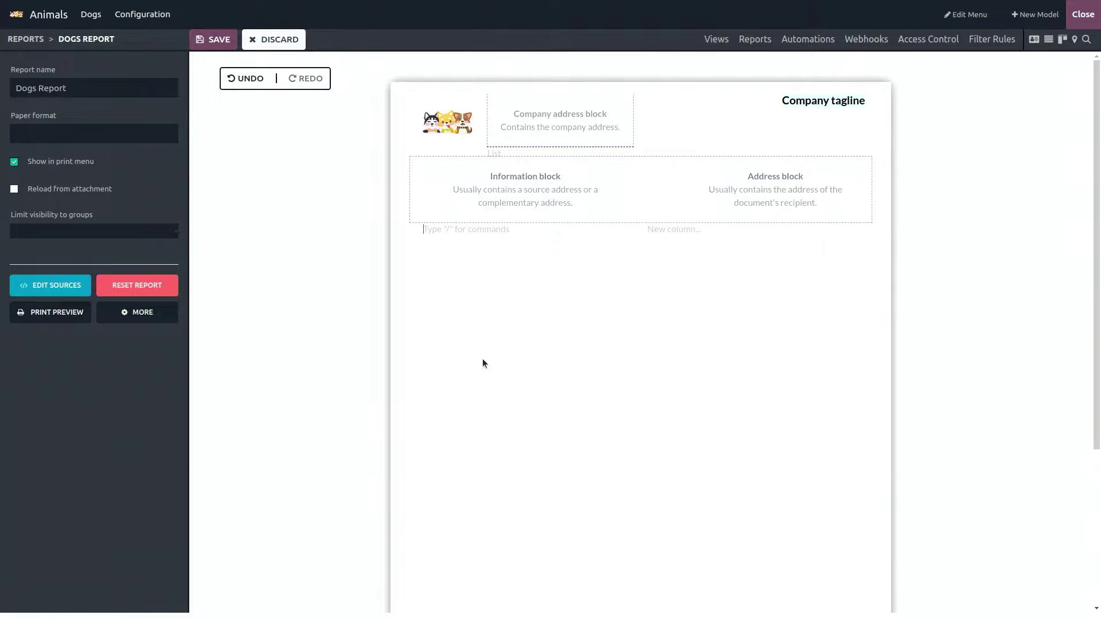
# Format the first column of the report body as Heading 1
pyautogui.write('/')
pyautogui.scroll(3, 514, 352)
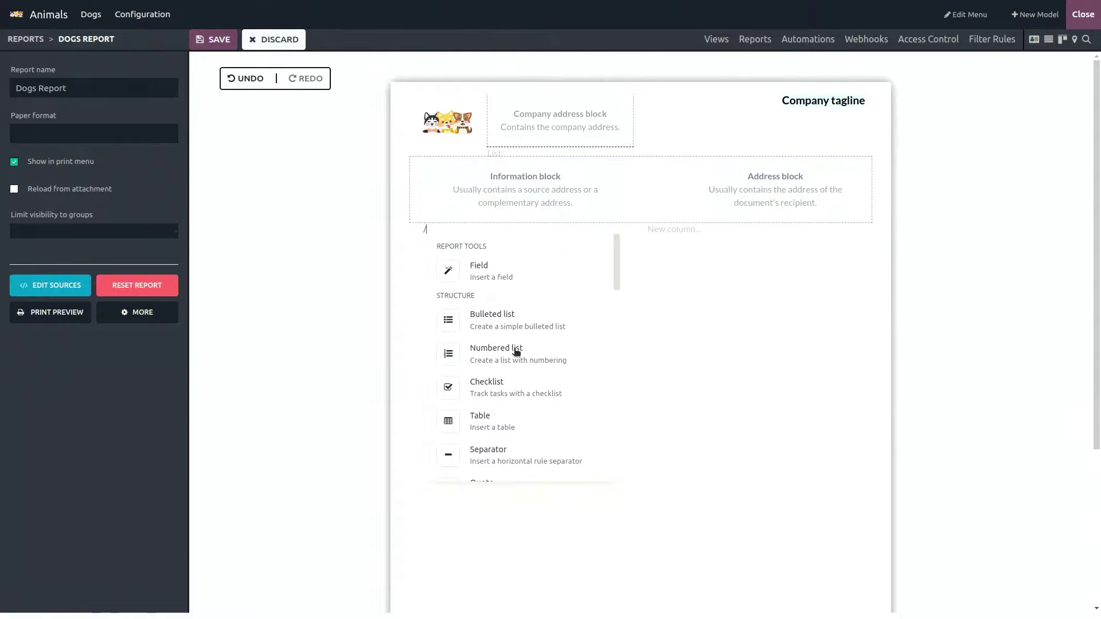
pyautogui.scroll(-5, 503, 385)
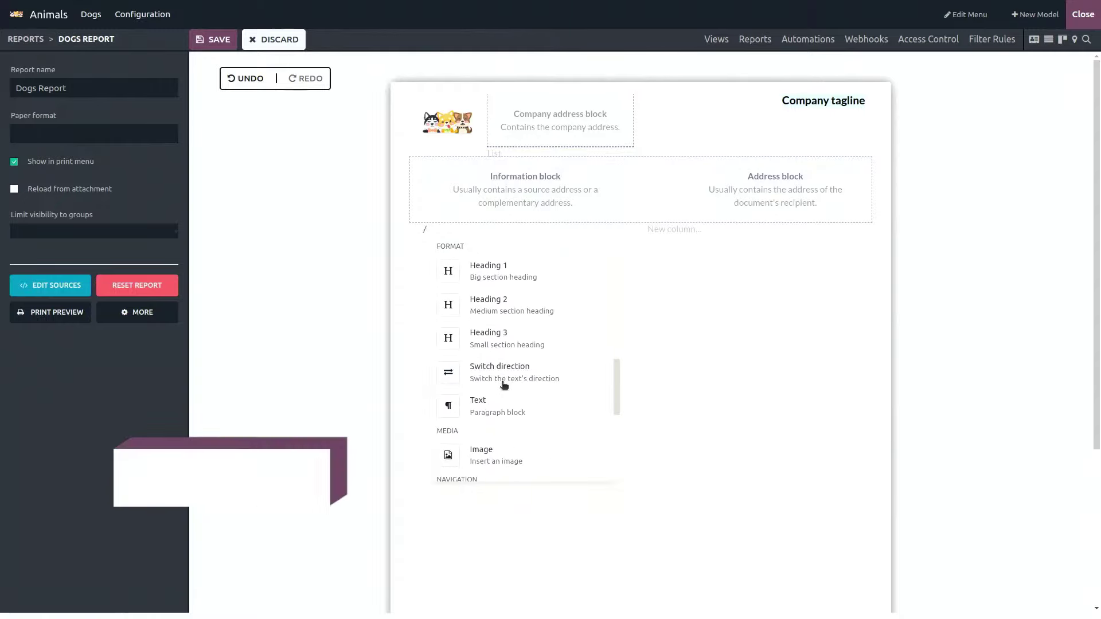
pyautogui.click(487, 285)
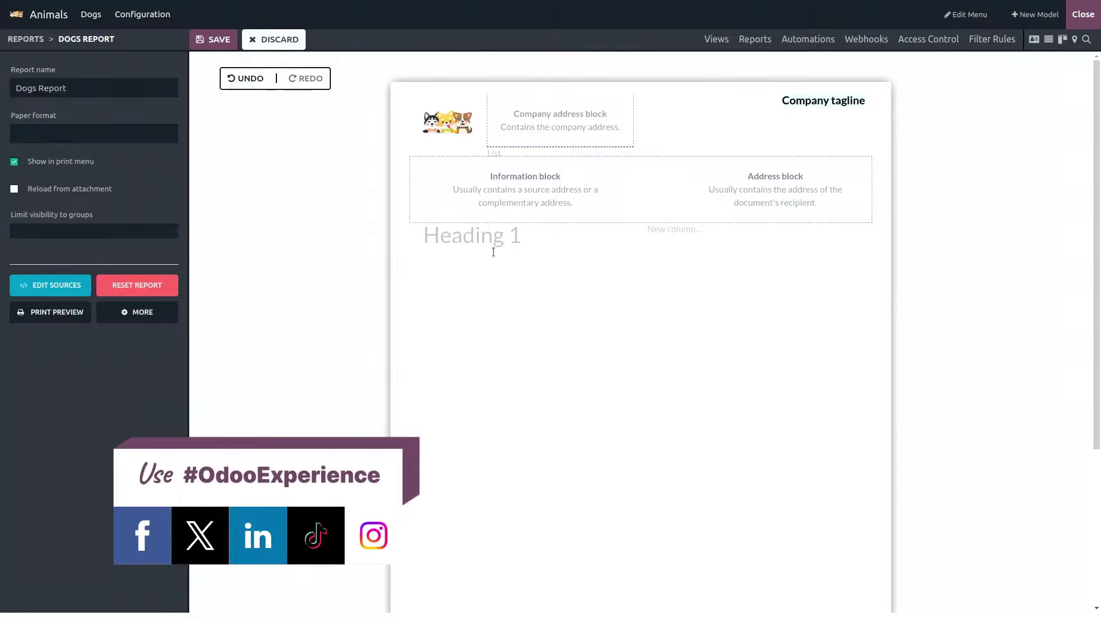
# Insert the Name field (x_name) in the Heading 1 of the first column, with the default text "Name"
pyautogui.write('/')
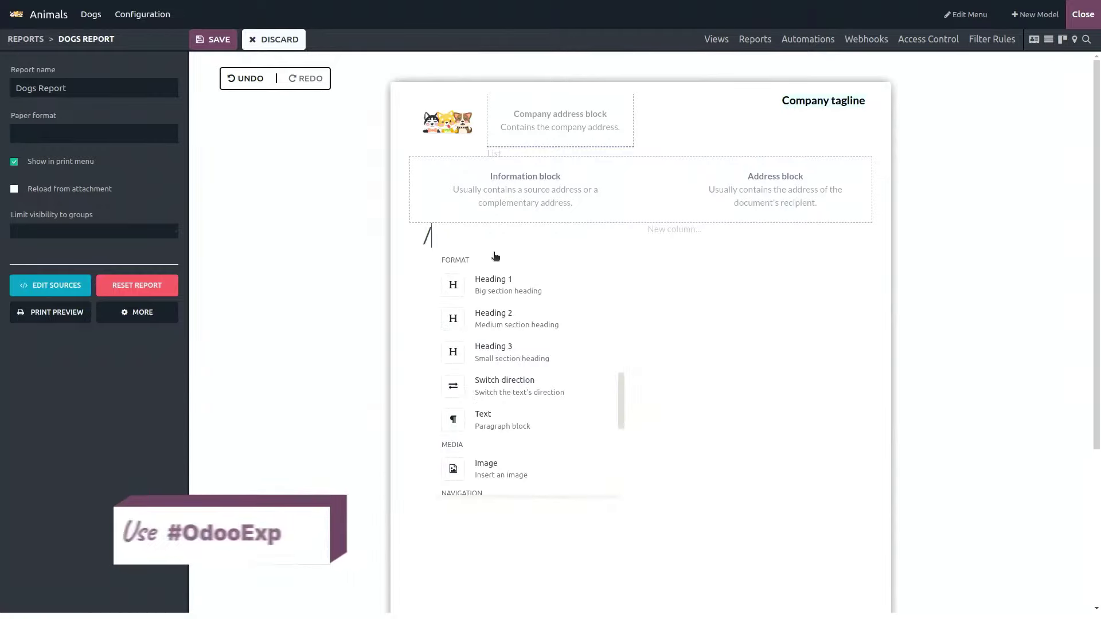
pyautogui.scroll(-5, 496, 313)
pyautogui.scroll(5, 497, 313)
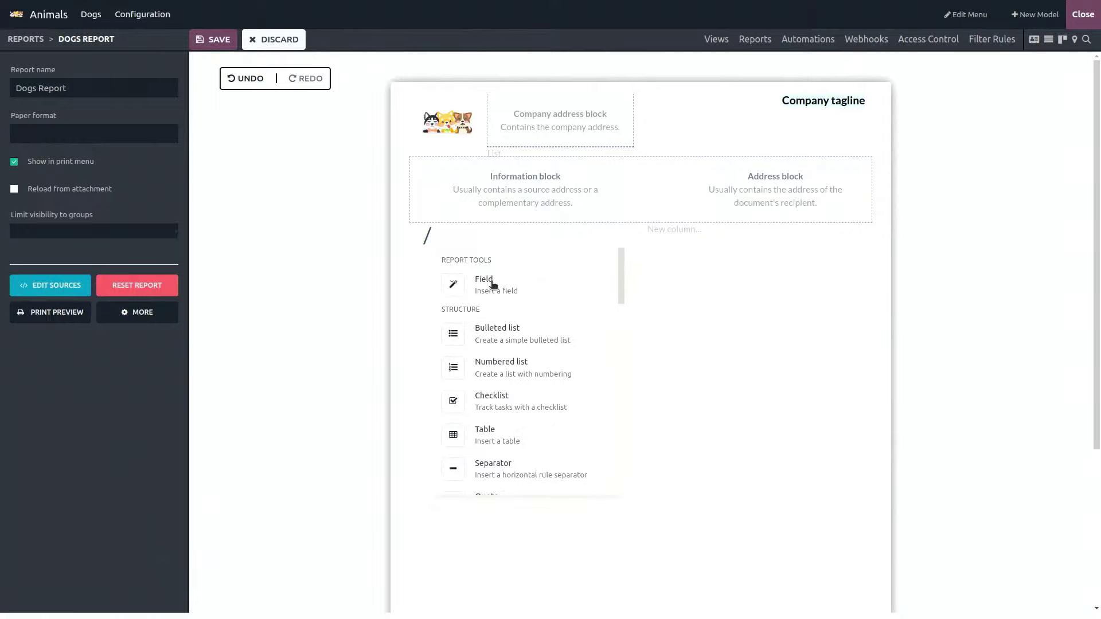
pyautogui.click(491, 283)
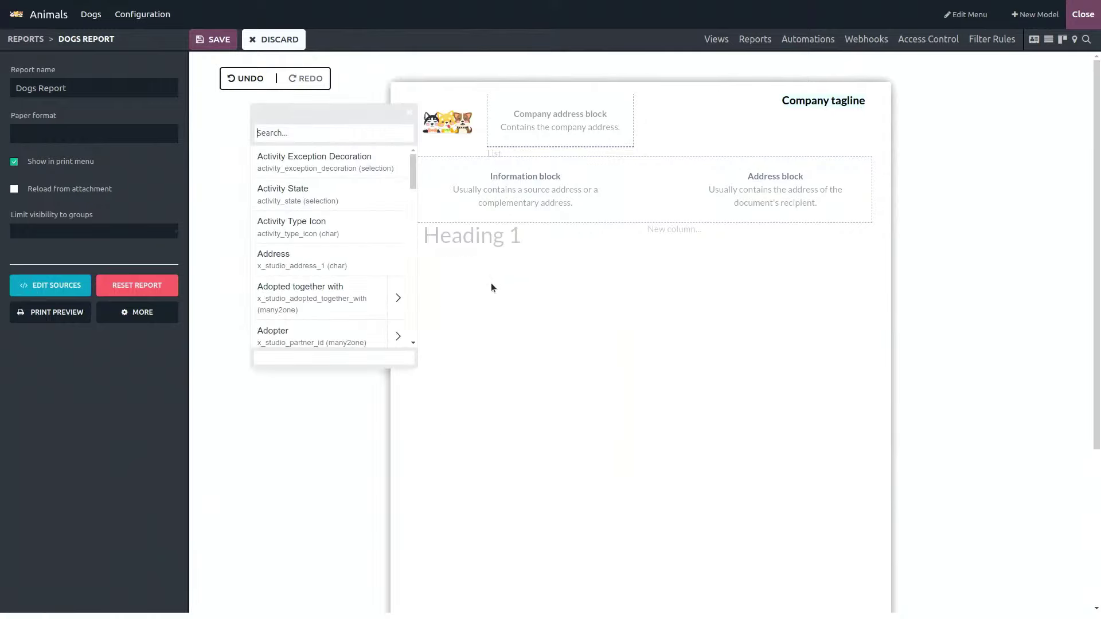
pyautogui.write('nam')
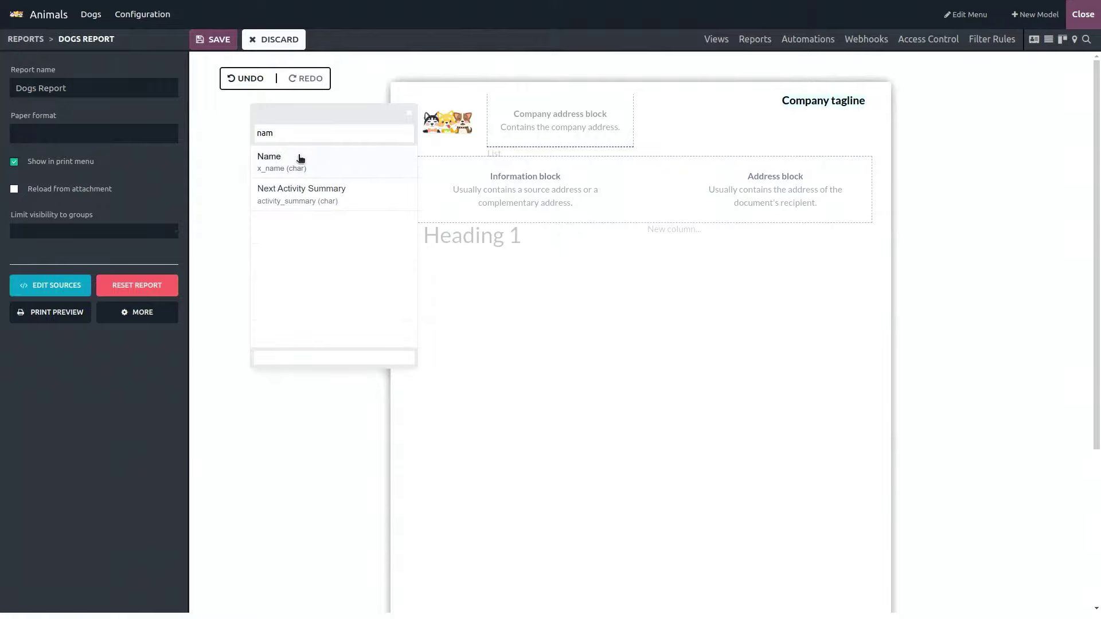
pyautogui.click(299, 158)
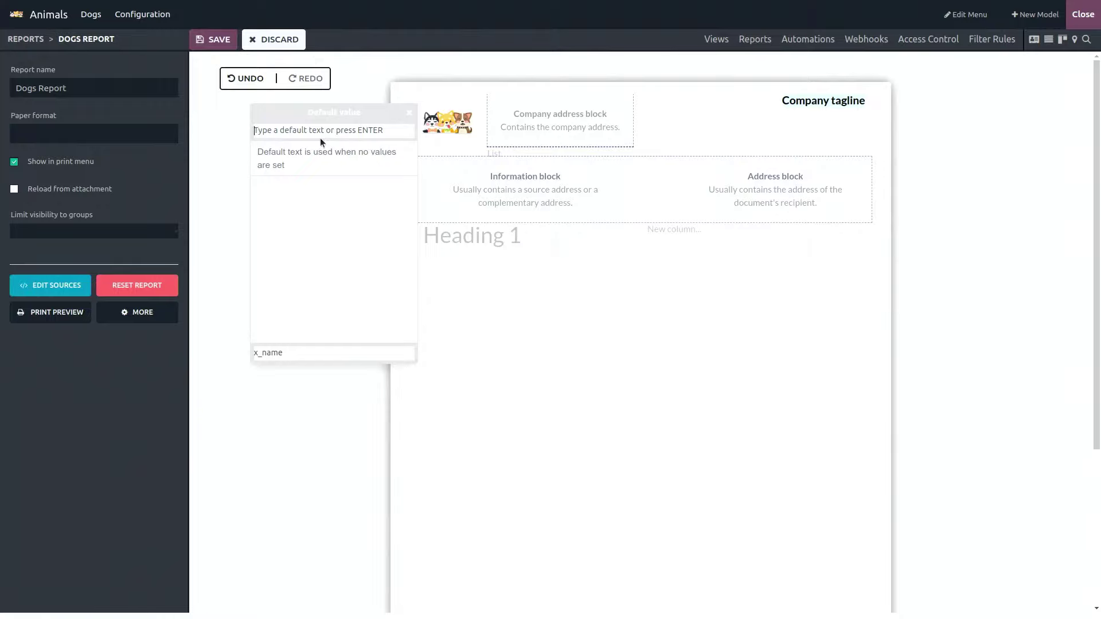
pyautogui.write('Name')
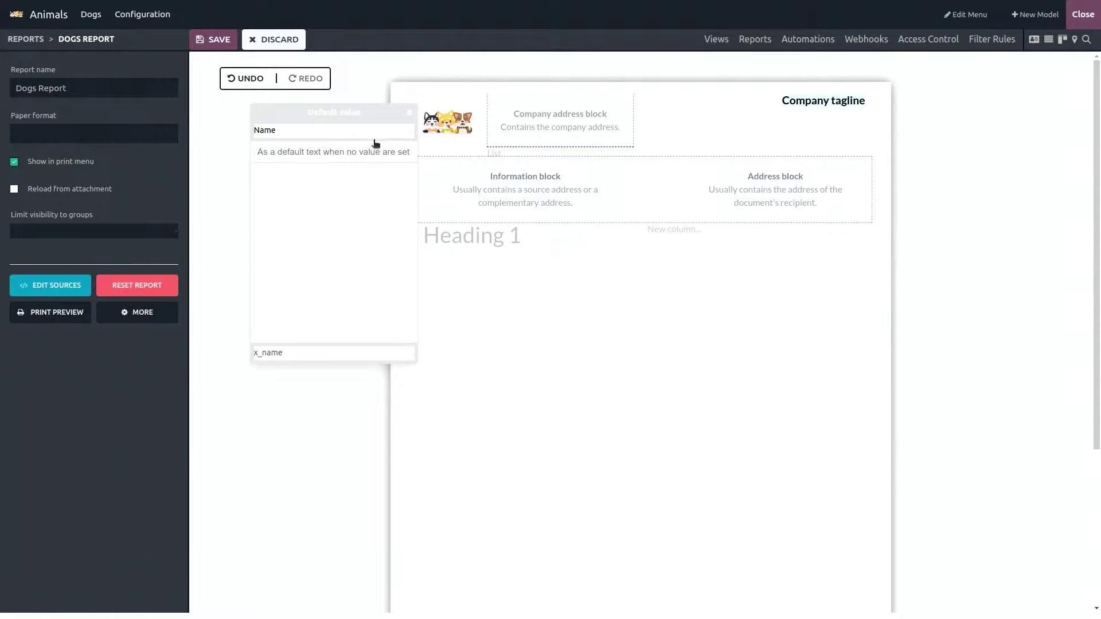
pyautogui.press('Return')
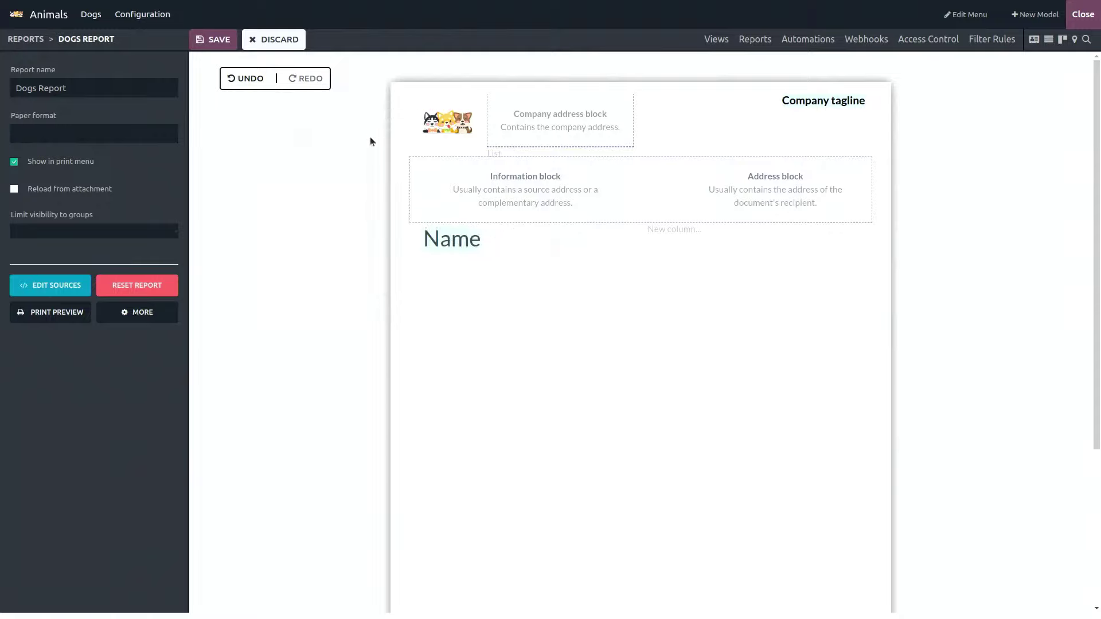
# Try to insert a field in the second column of the report body, and save the report
pyautogui.click(665, 229)
pyautogui.write('/')
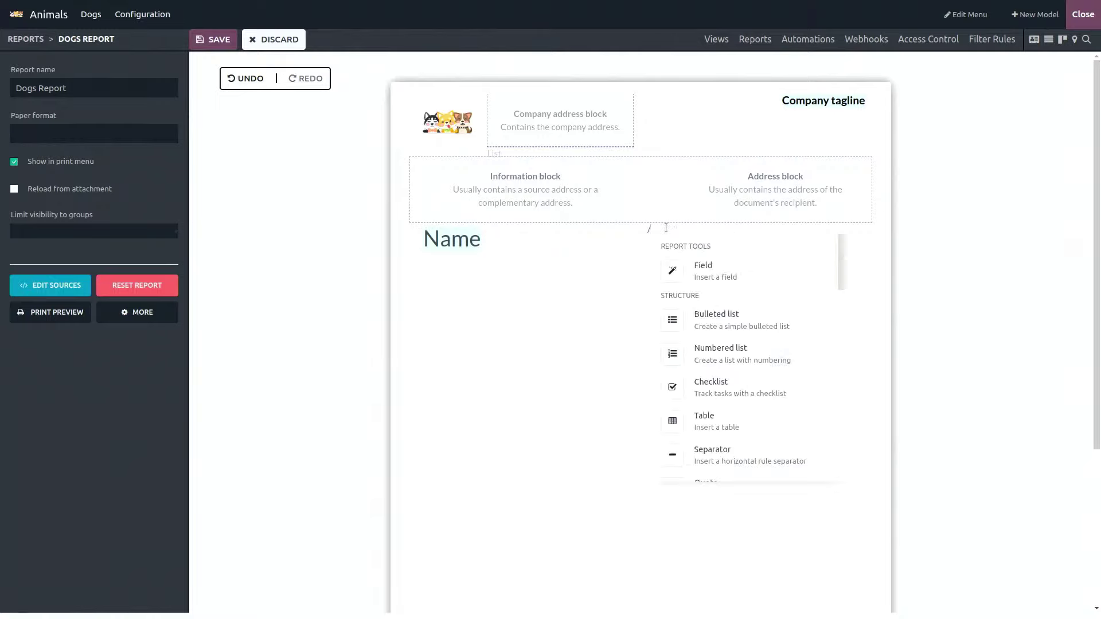
pyautogui.click(713, 274)
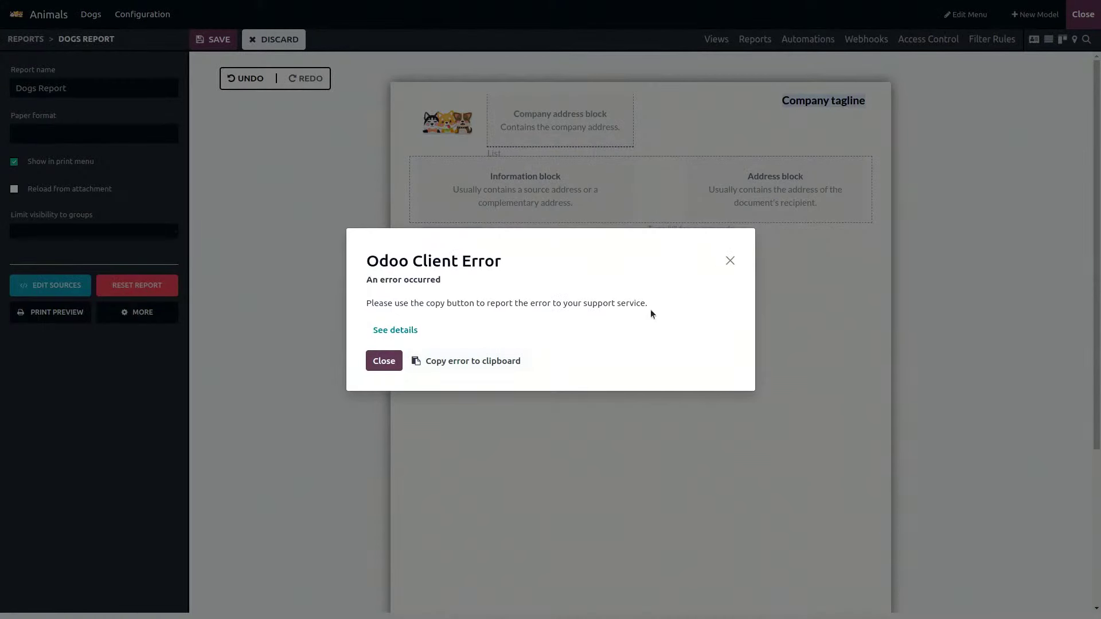
pyautogui.click(731, 261)
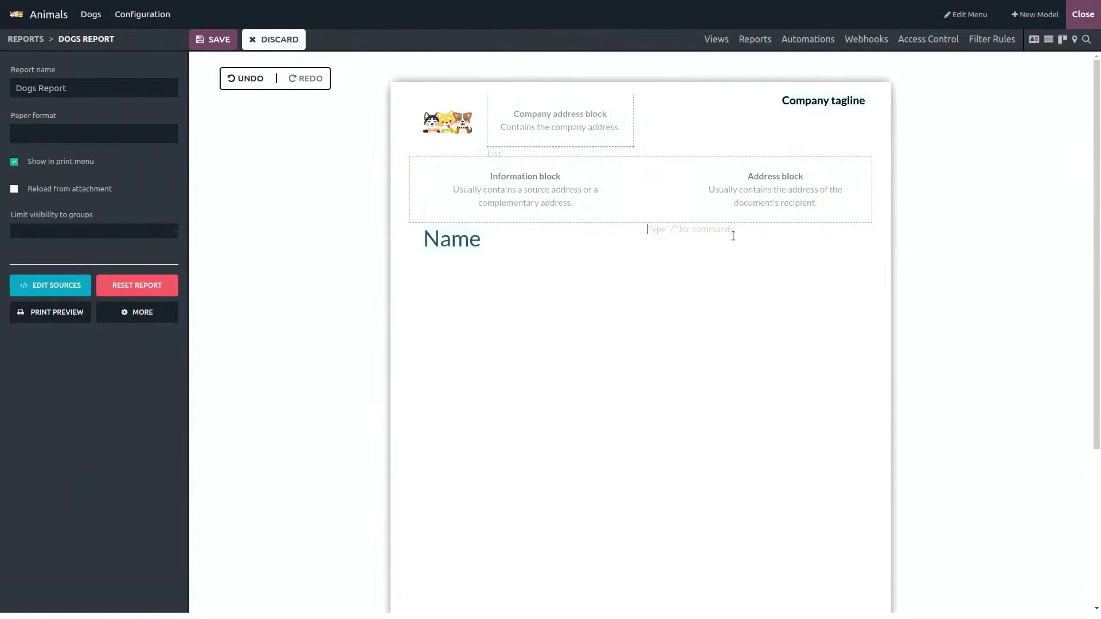
pyautogui.write('/')
pyautogui.click(709, 279)
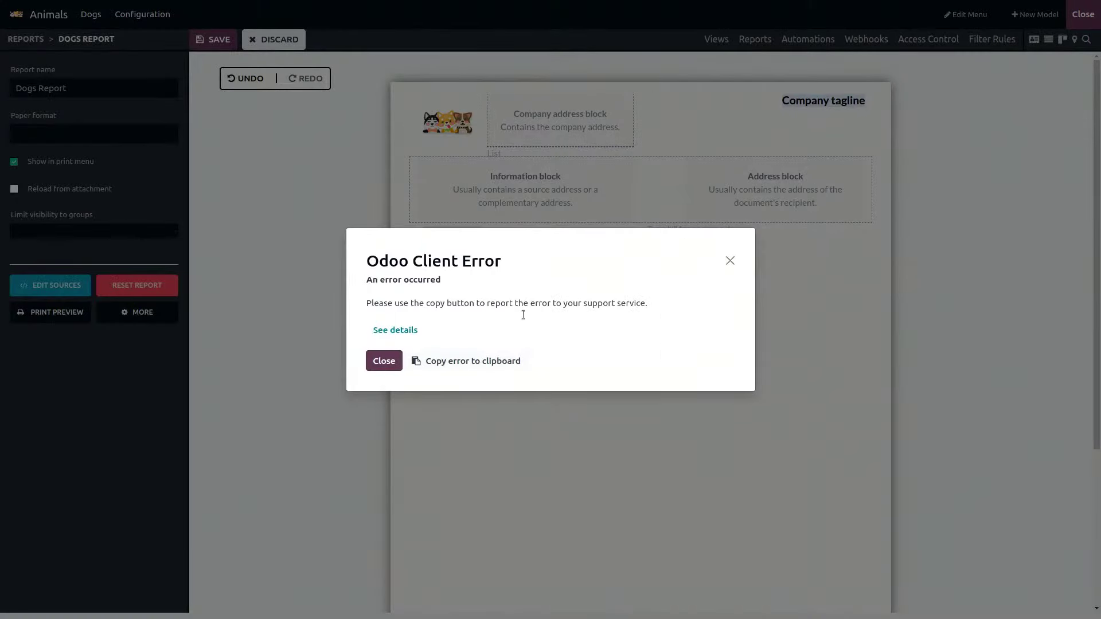
pyautogui.press('Escape')
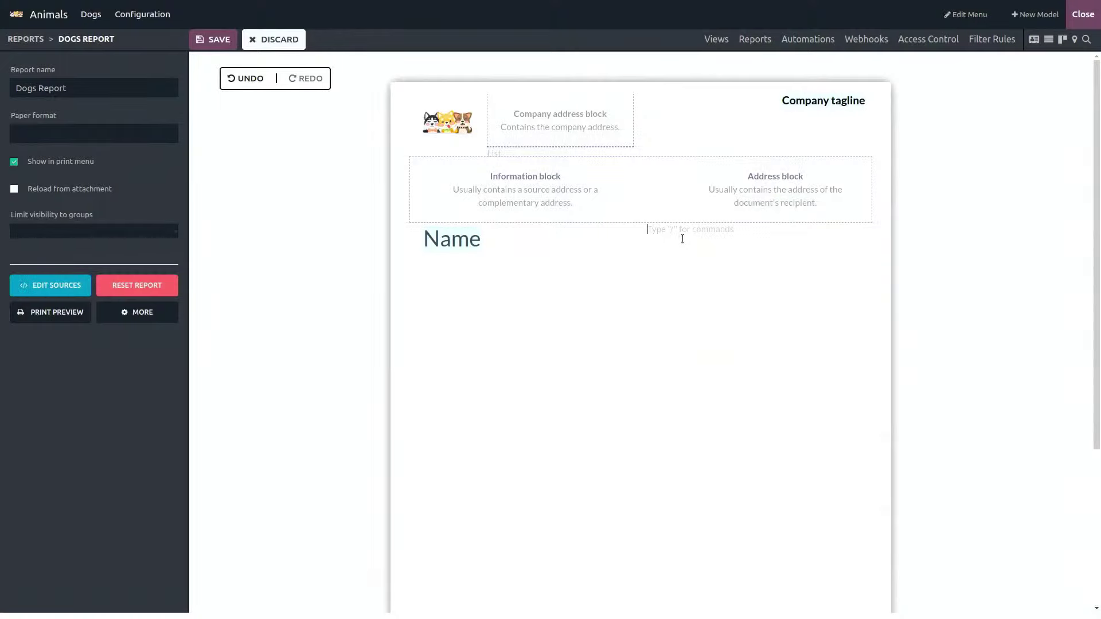
pyautogui.write('/')
pyautogui.click(538, 276)
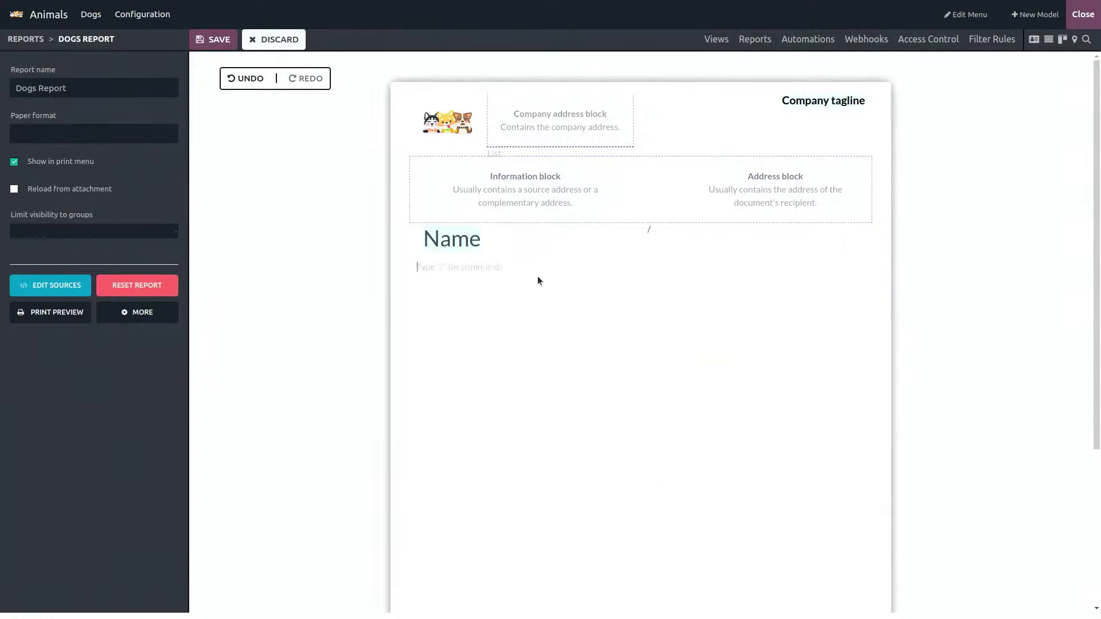
pyautogui.click(219, 39)
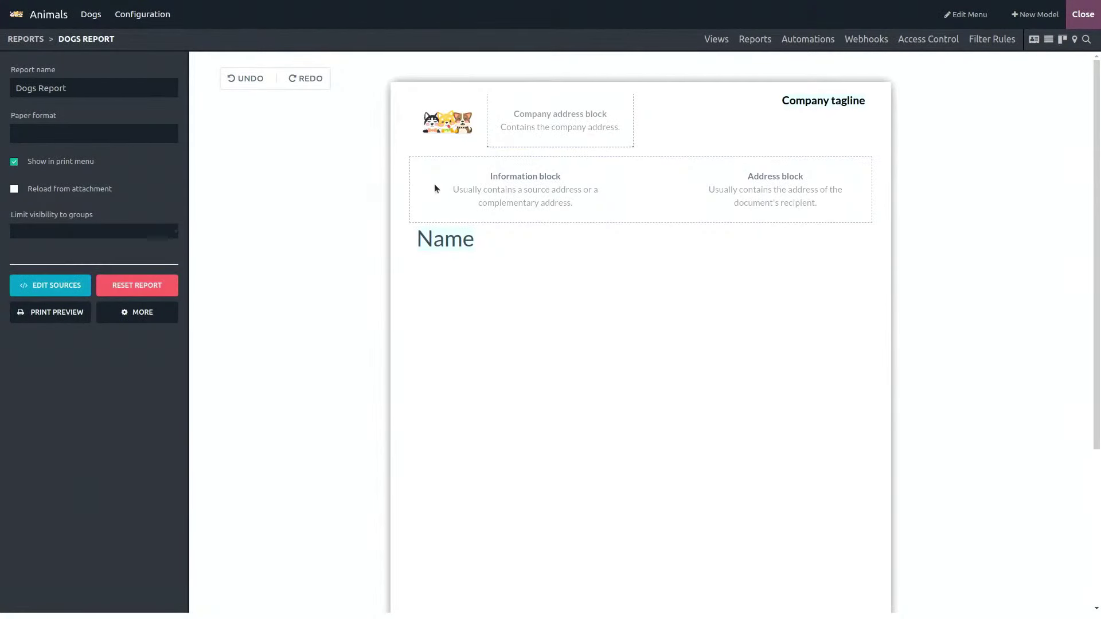
pyautogui.click(499, 233)
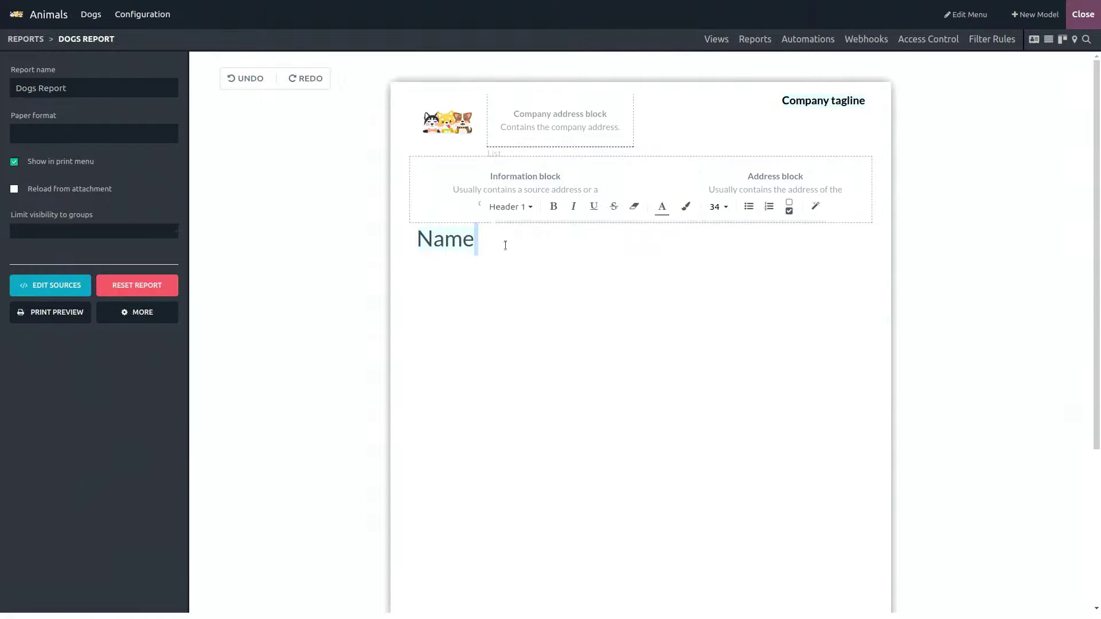
pyautogui.tripleClick(442, 270)
pyautogui.doubleClick(462, 250)
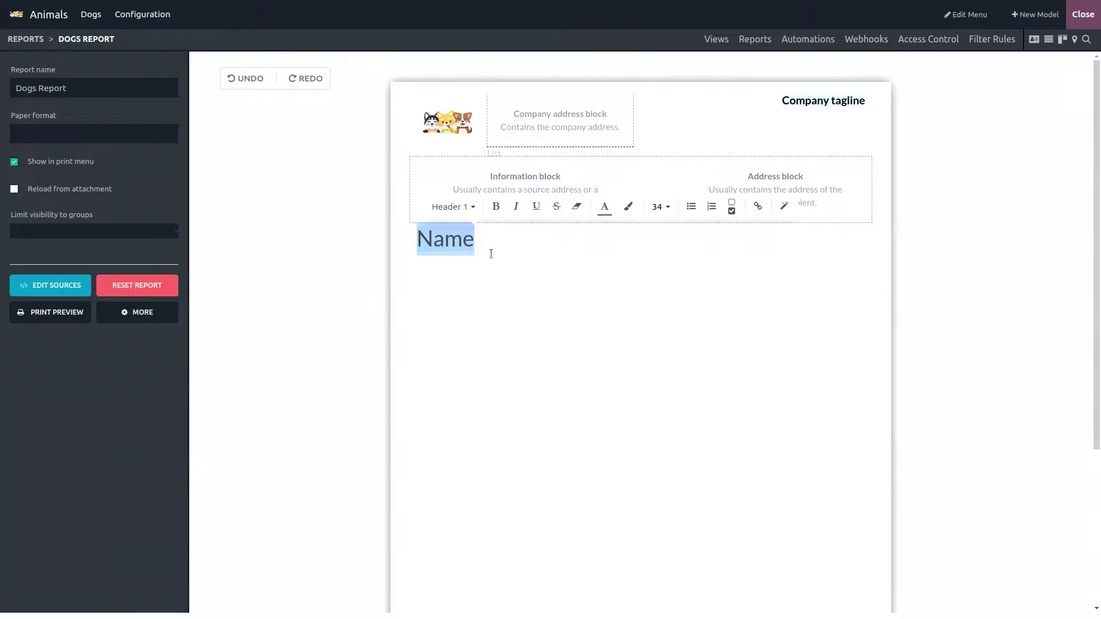
pyautogui.click(491, 254)
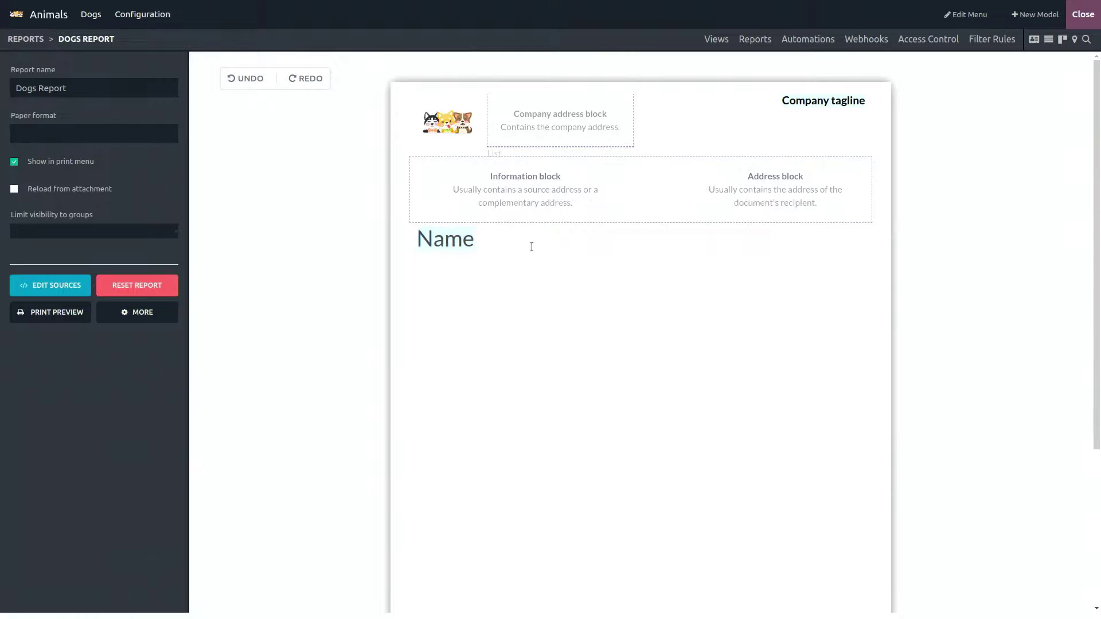
pyautogui.tripleClick(463, 262)
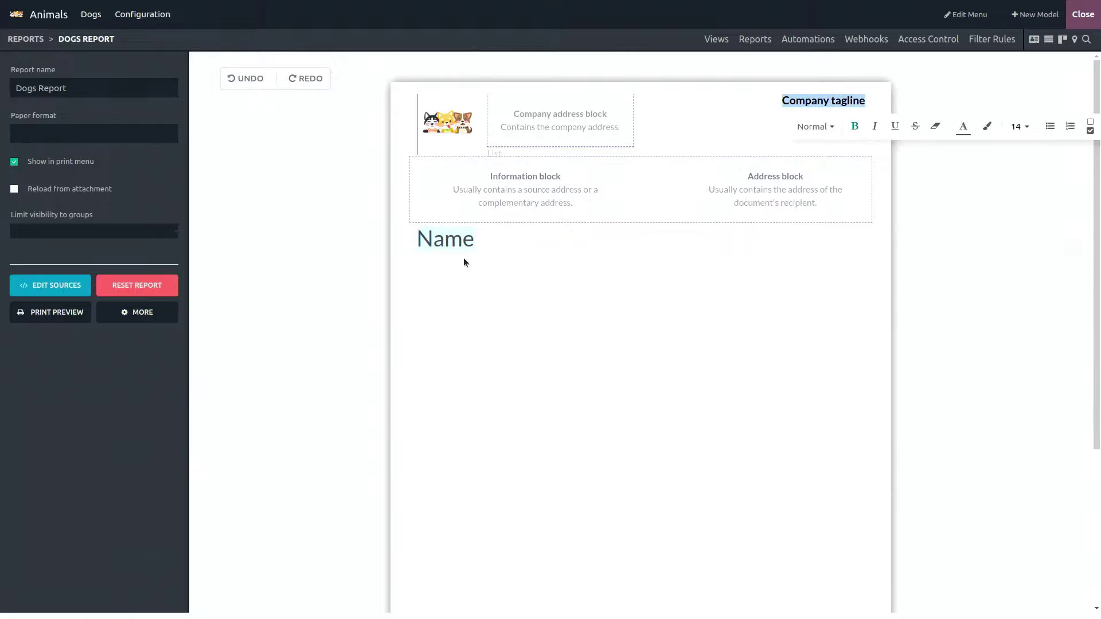
pyautogui.doubleClick(453, 241)
# Insert the Image field (x_studio_image) on a new line below the Name heading, with the default text "Image"
pyautogui.click(487, 250)
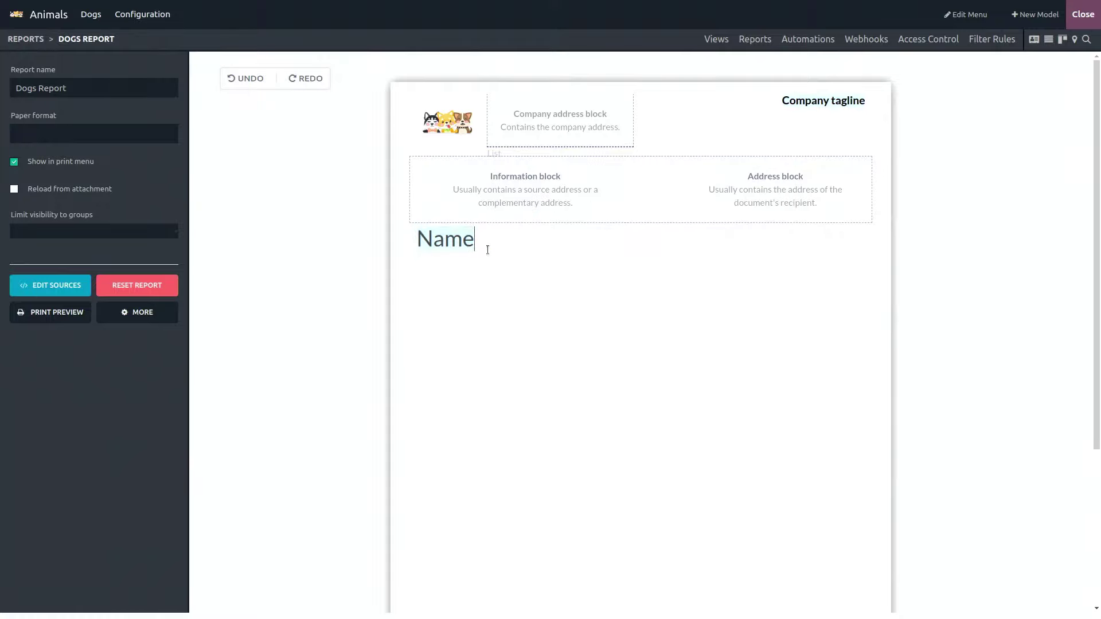
pyautogui.press('Return')
pyautogui.write('/')
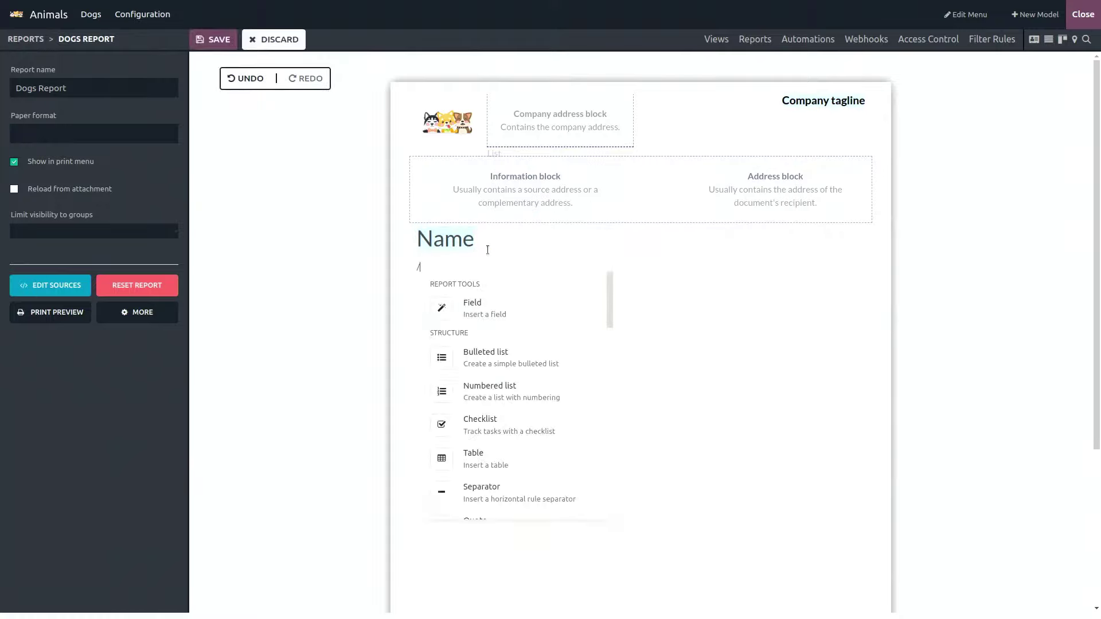
pyautogui.click(480, 305)
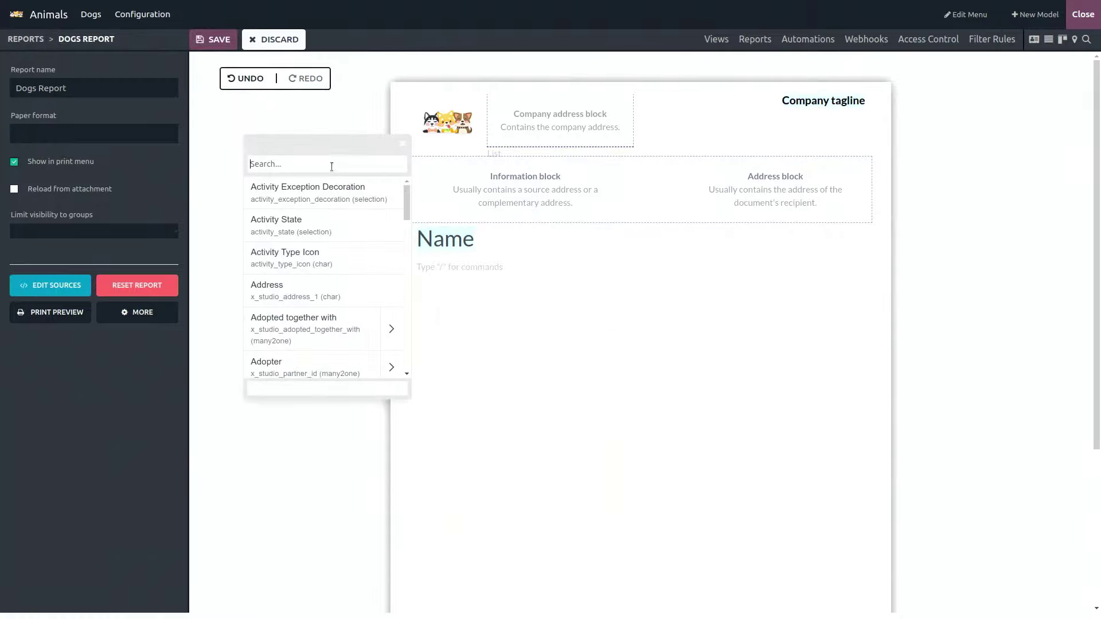
pyautogui.write('/')
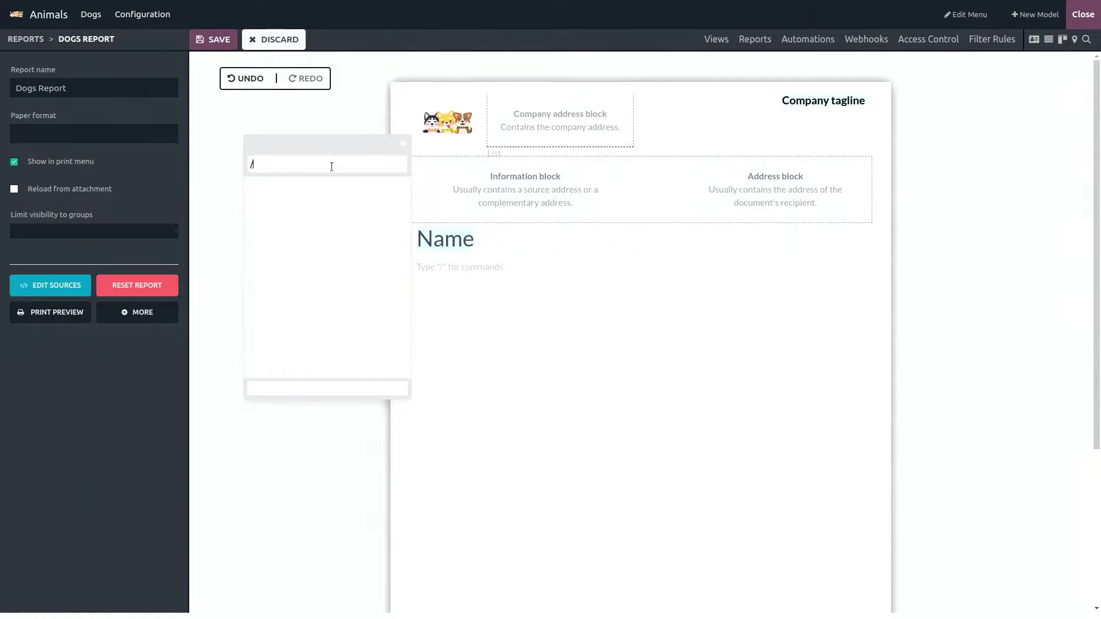
pyautogui.press('BackSpace')
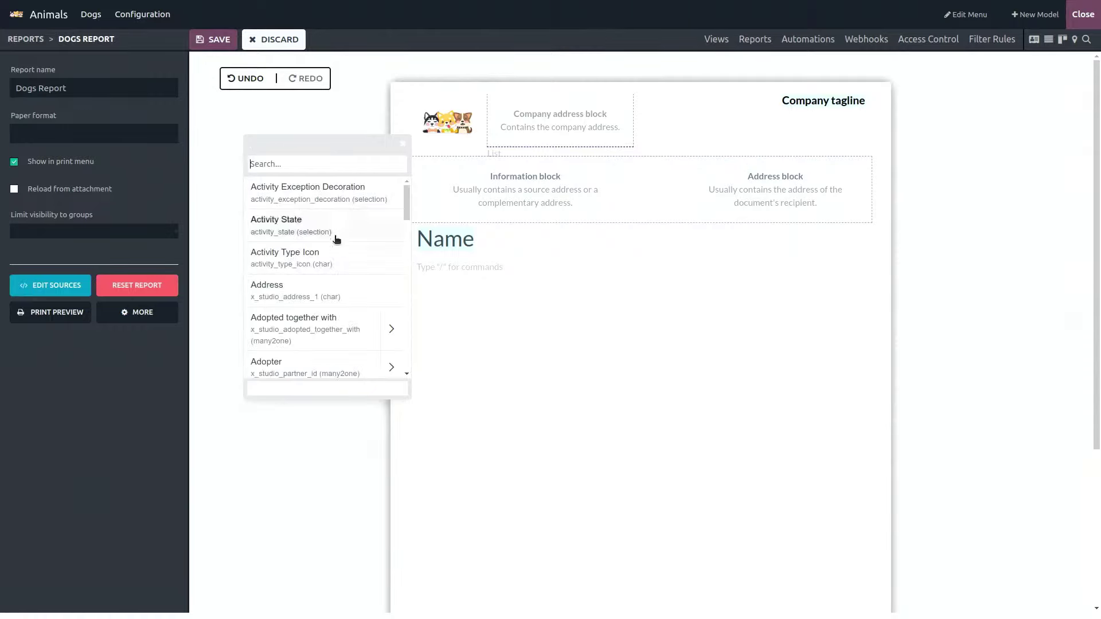
pyautogui.scroll(-8, 336, 239)
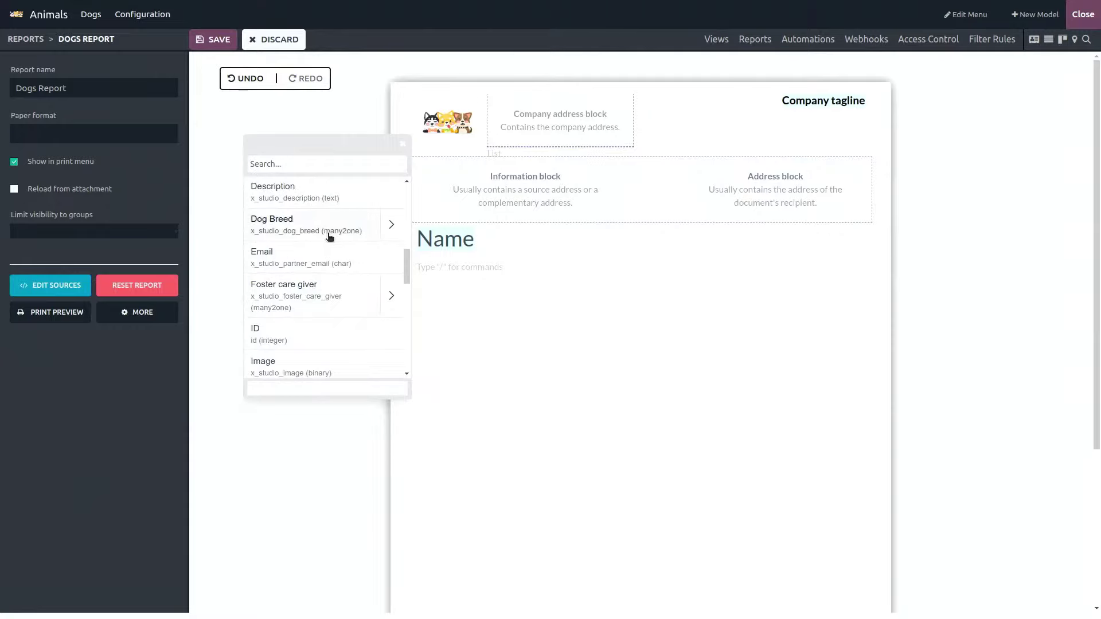
pyautogui.write('ima')
pyautogui.click(281, 196)
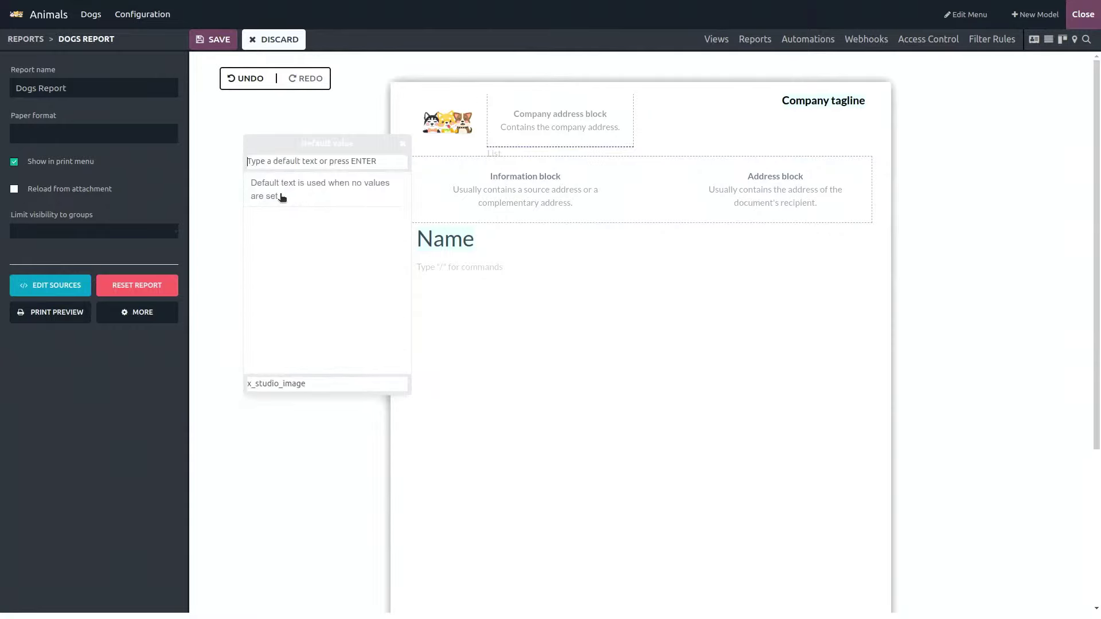
pyautogui.write('Image')
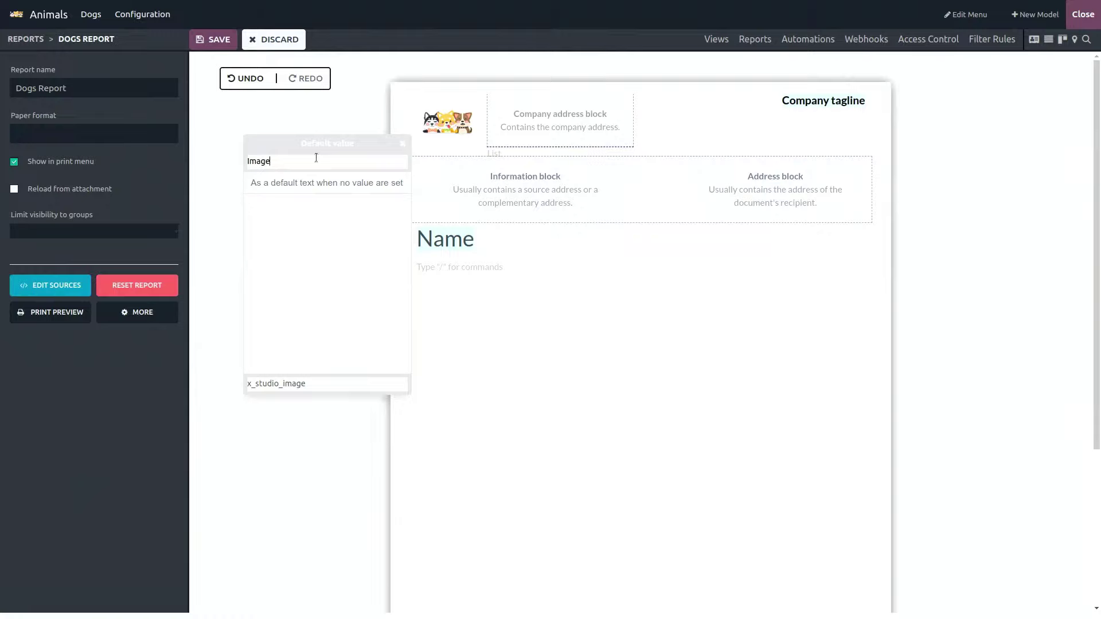
pyautogui.press('Return')
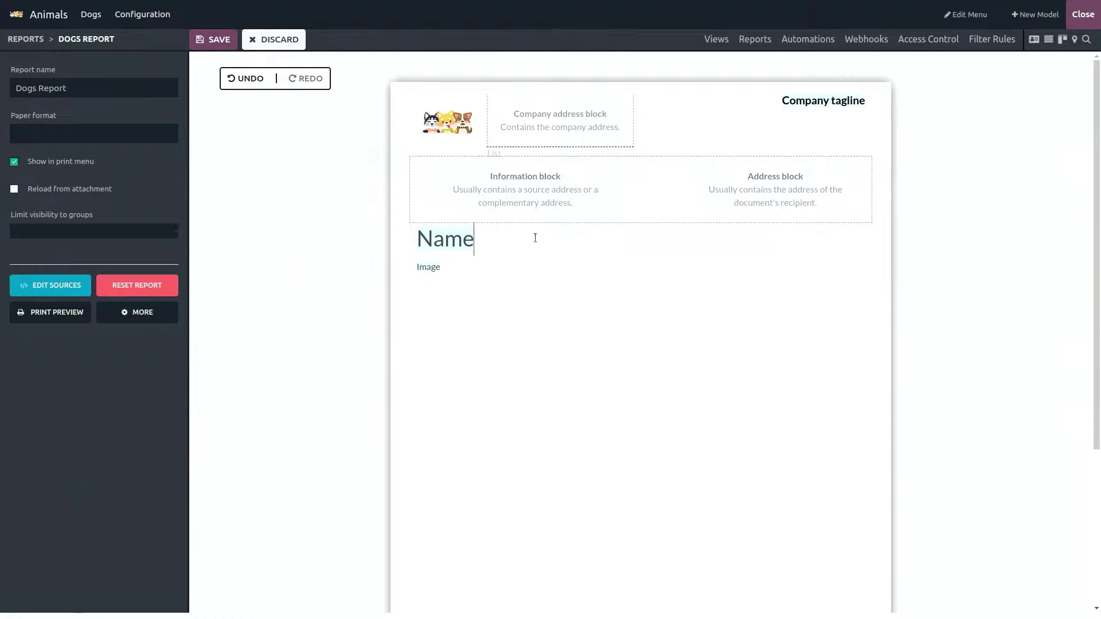
# Delete the Name field, the Image field and the leftover Heading 1 from the report body
pyautogui.press('BackSpace')
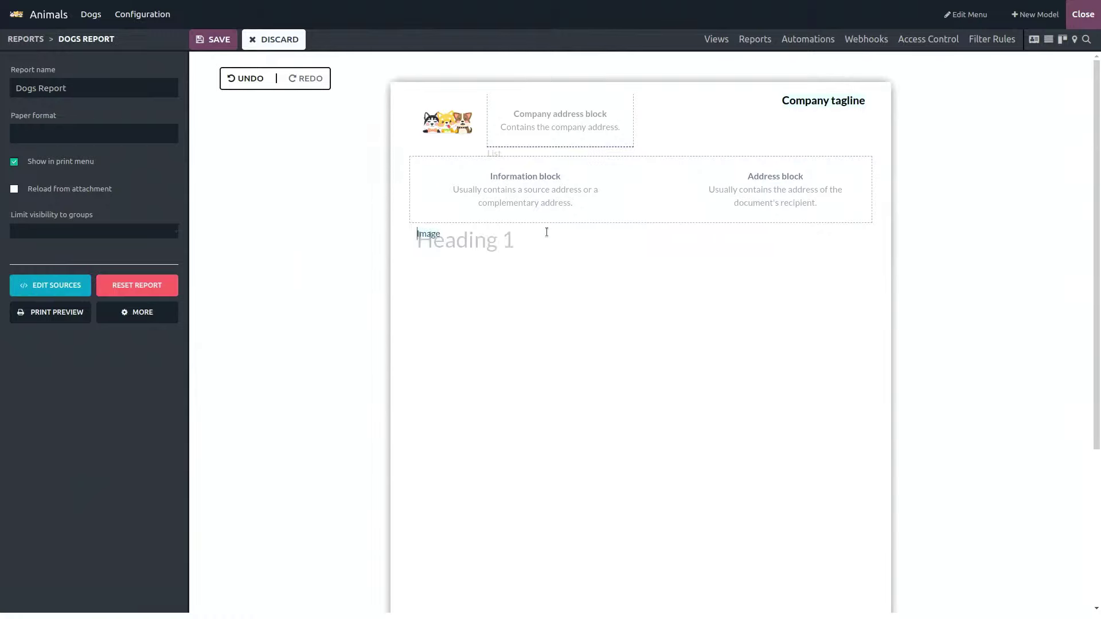
pyautogui.click(533, 248)
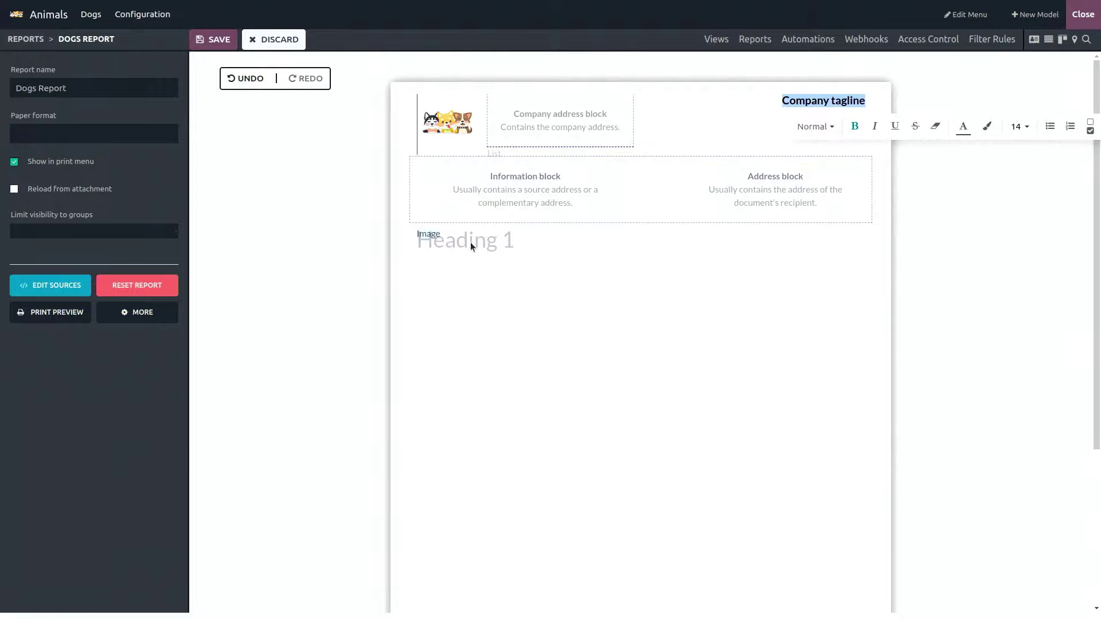
pyautogui.doubleClick(433, 236)
pyautogui.press('BackSpace')
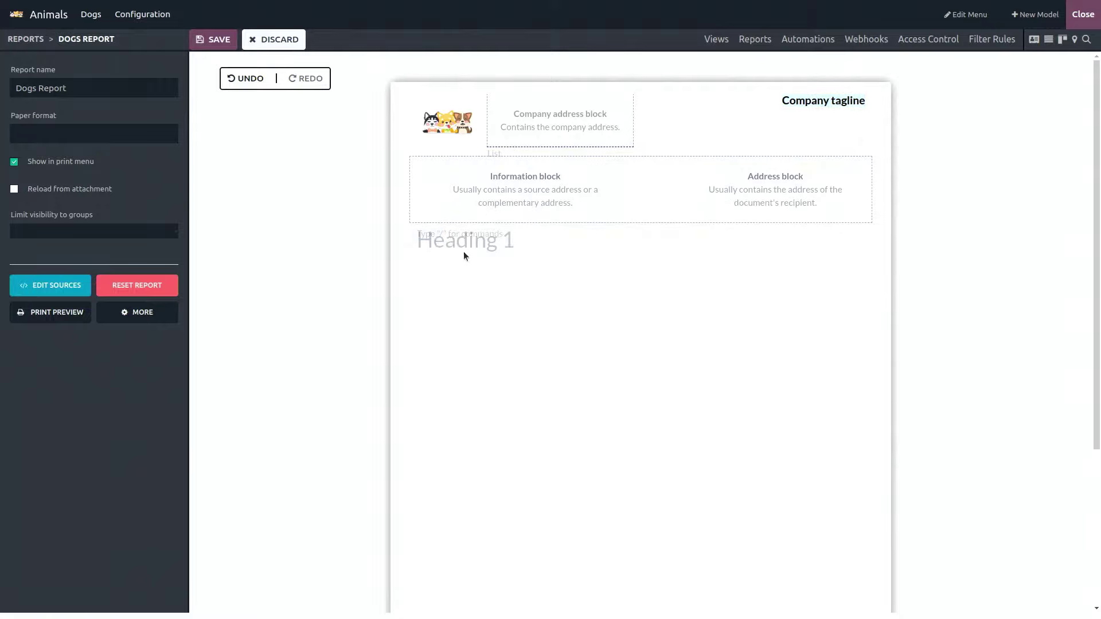
pyautogui.press('BackSpace')
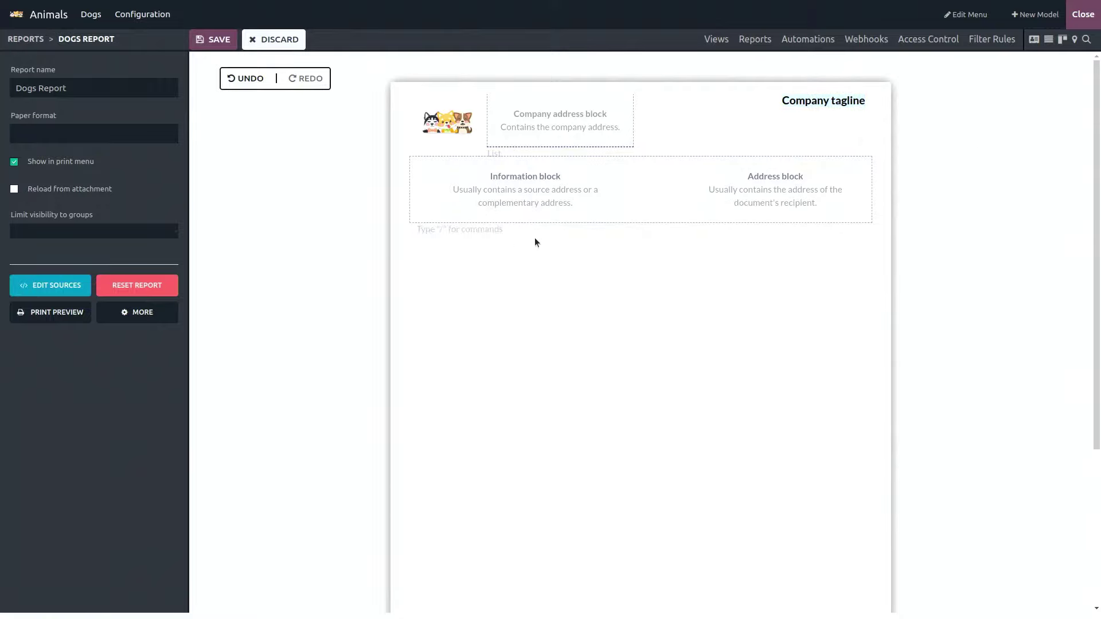
pyautogui.write('/')
pyautogui.scroll(-5, 521, 329)
pyautogui.scroll(-12, 520, 328)
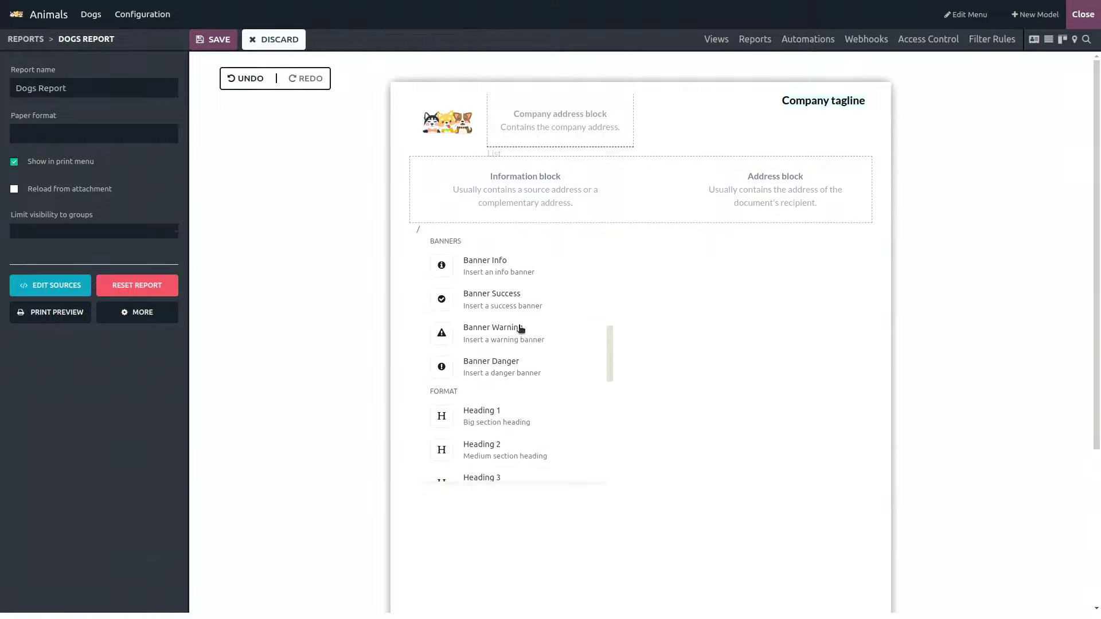
pyautogui.scroll(10, 525, 409)
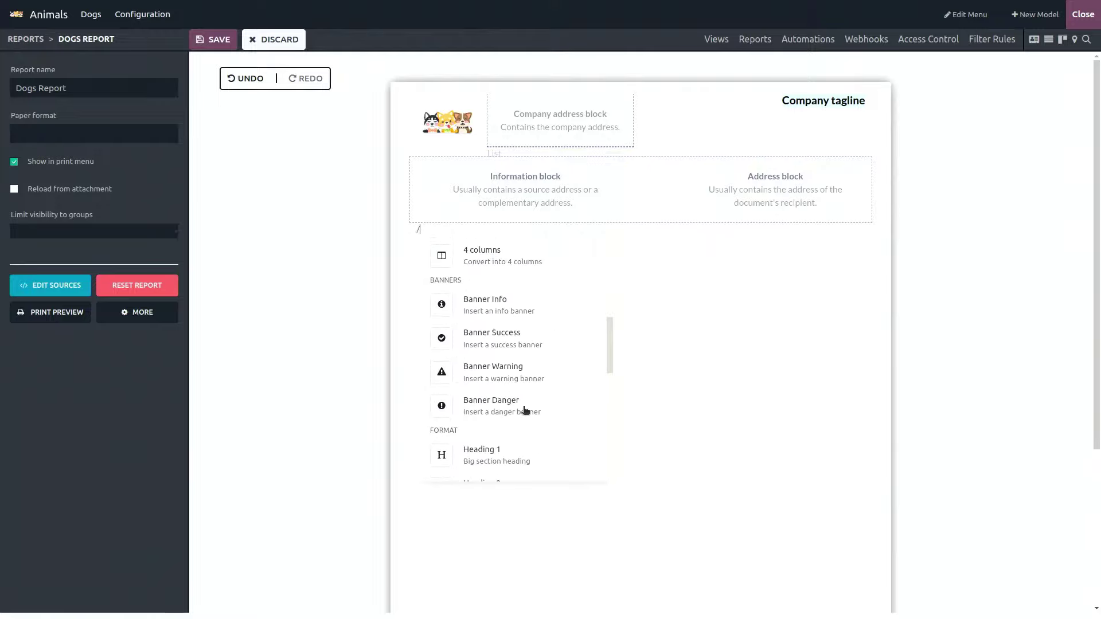
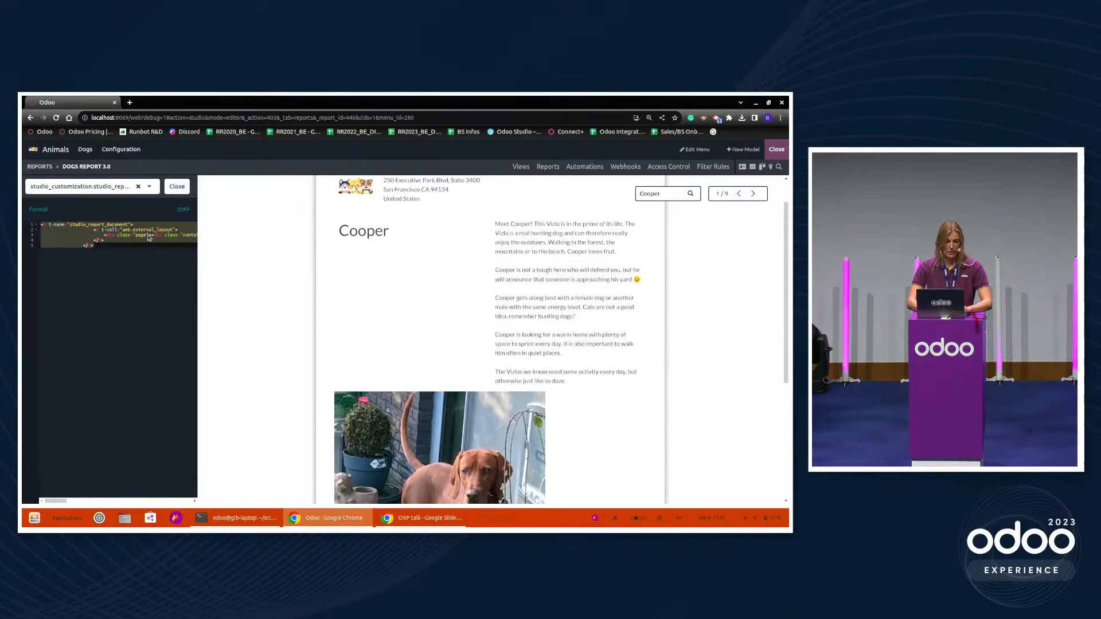
# Reformat the XML source of Dogs Report 3.0 into indented lines
pyautogui.click(39, 209)
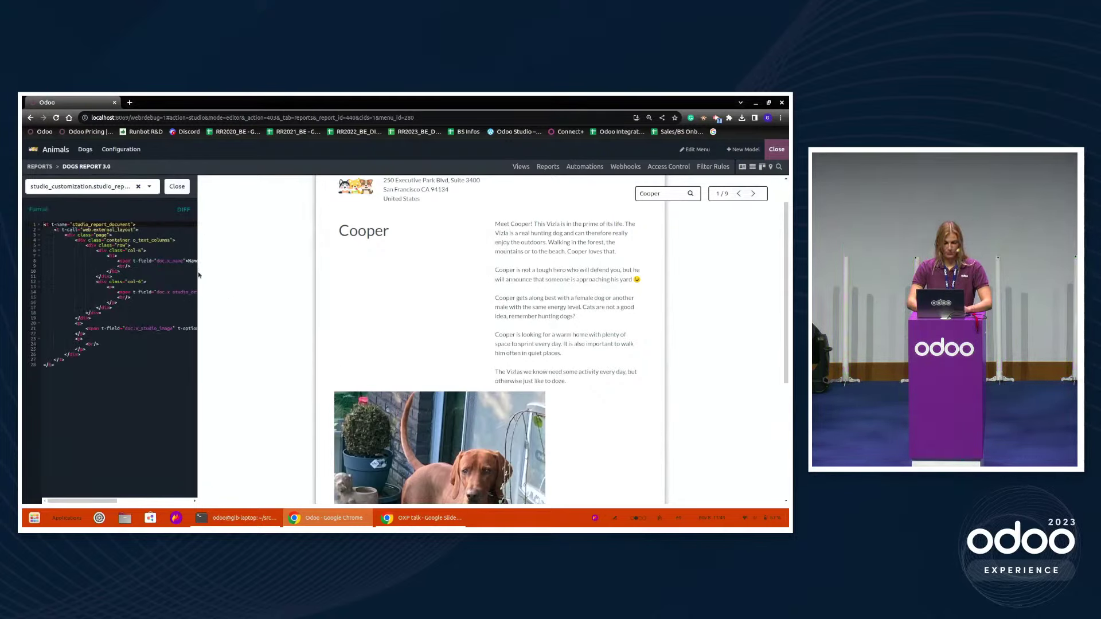
# Widen the XML source pane, go full screen, and remove the qweb_img_raw_data option from the x_studio_image span
pyautogui.moveTo(195, 274); pyautogui.dragTo(405, 263)
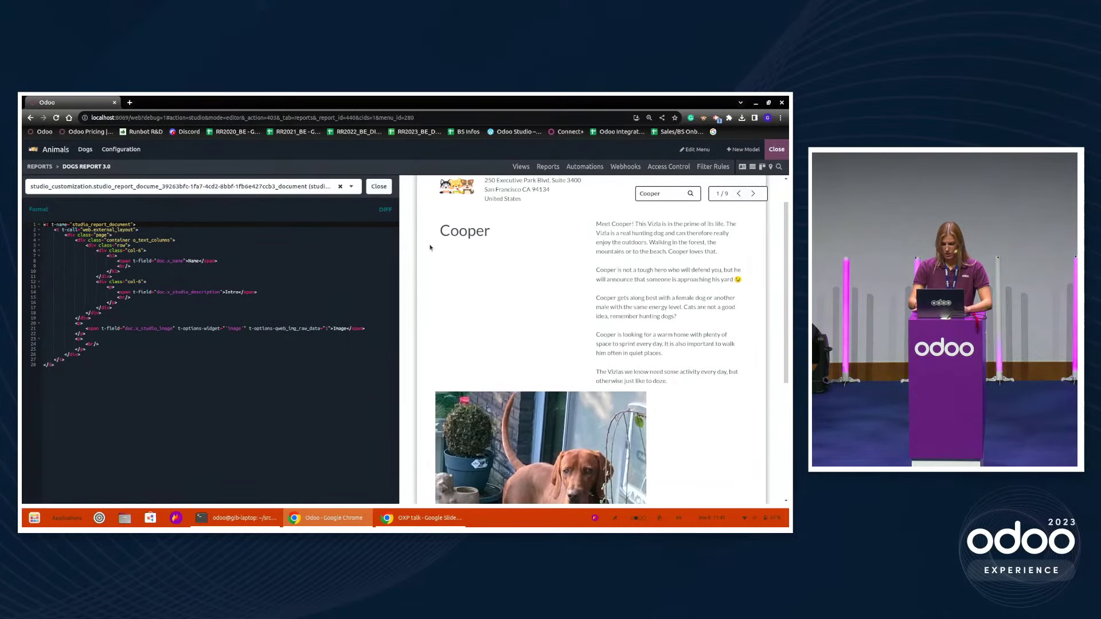
pyautogui.press('F11')
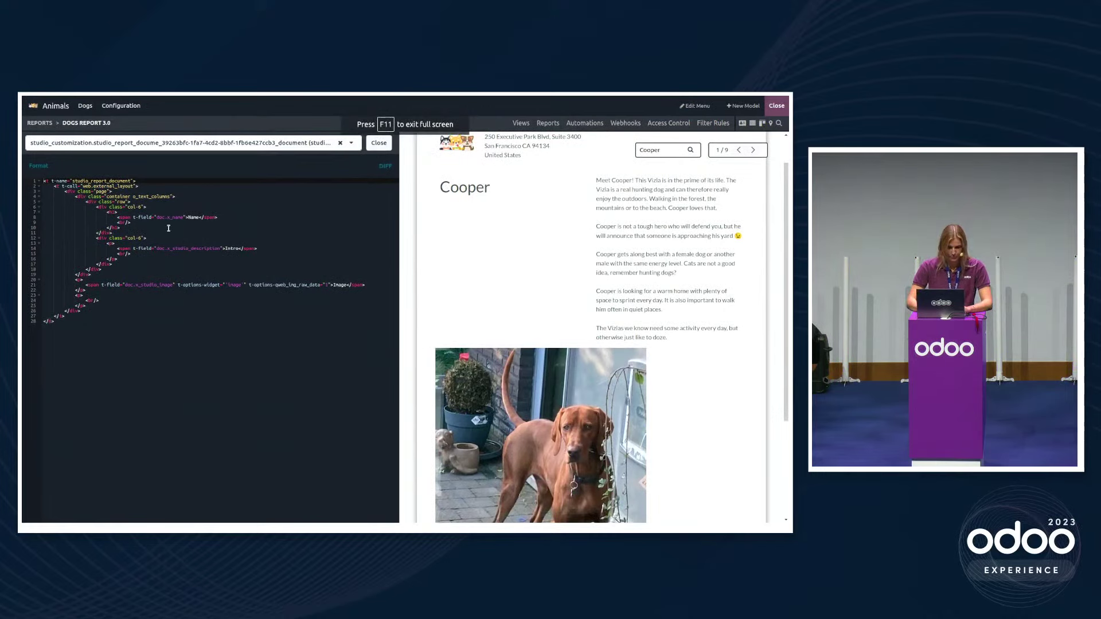
pyautogui.click(276, 286)
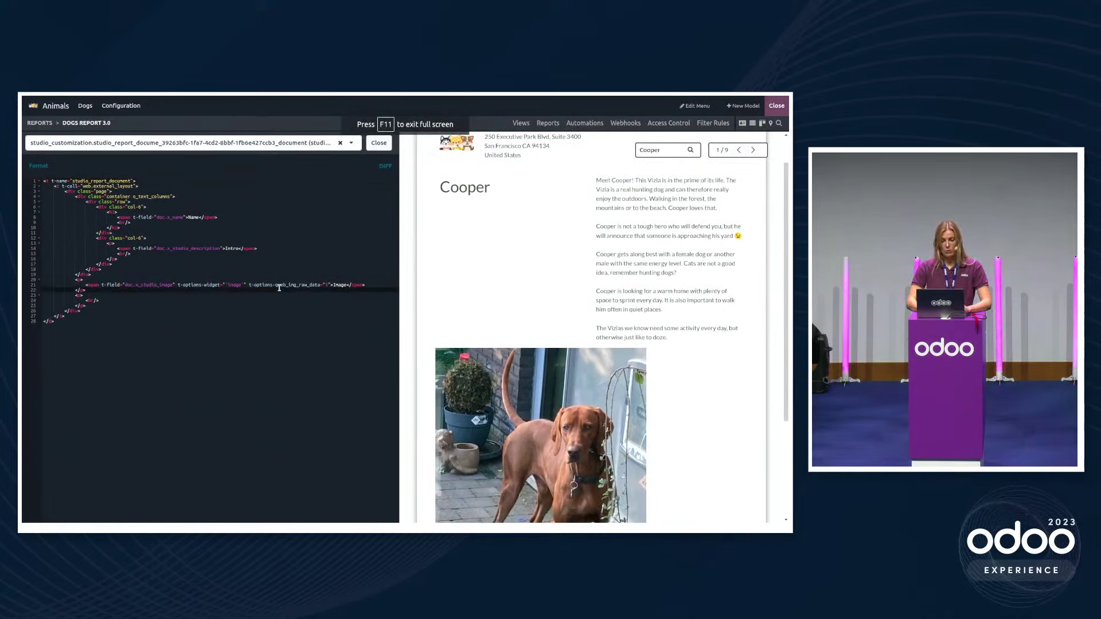
pyautogui.click(329, 285)
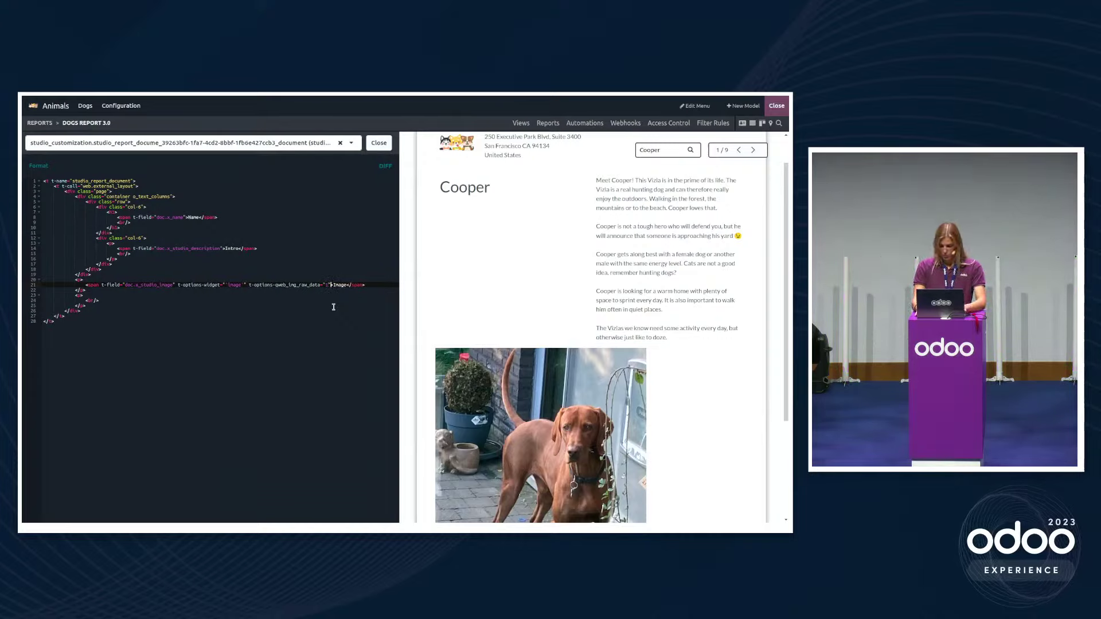
pyautogui.press('BackSpace')
pyautogui.press('BackSpace')
pyautogui.press('BackSpace')
pyautogui.press('BackSpace')
pyautogui.press('BackSpace')
pyautogui.press('BackSpace')
pyautogui.press('BackSpace')
pyautogui.press('BackSpace')
pyautogui.press('BackSpace')
pyautogui.press('BackSpace')
pyautogui.press('BackSpace')
pyautogui.press('BackSpace')
pyautogui.press('BackSpace')
pyautogui.press('BackSpace')
pyautogui.press('BackSpace')
pyautogui.press('BackSpace')
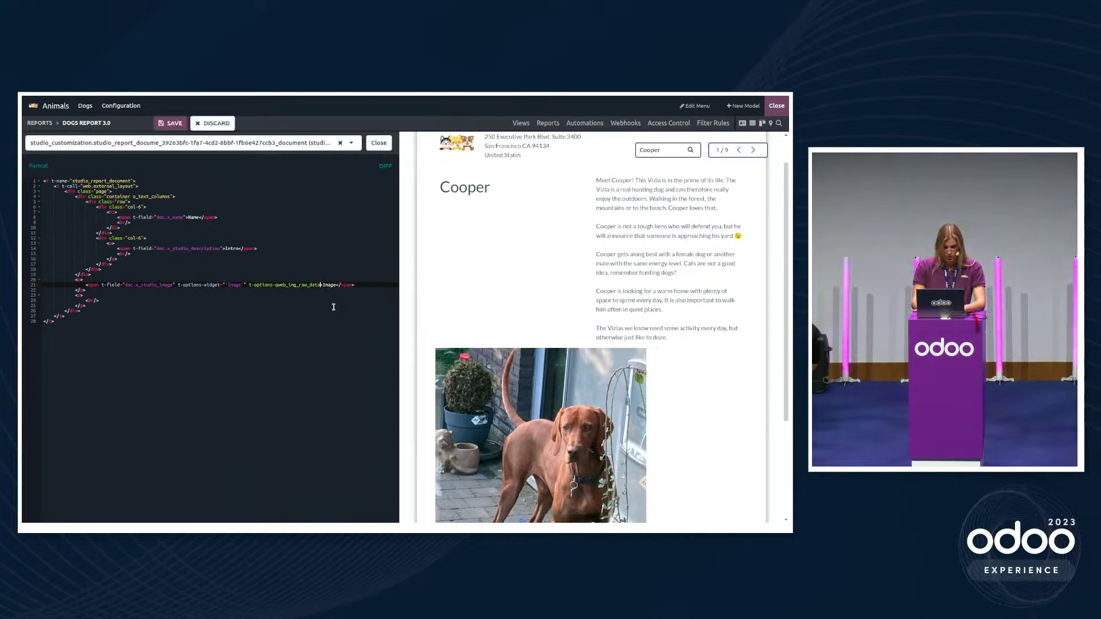
pyautogui.press('BackSpace')
pyautogui.press('BackSpace')
pyautogui.press('BackSpace')
pyautogui.press('BackSpace')
pyautogui.press('BackSpace')
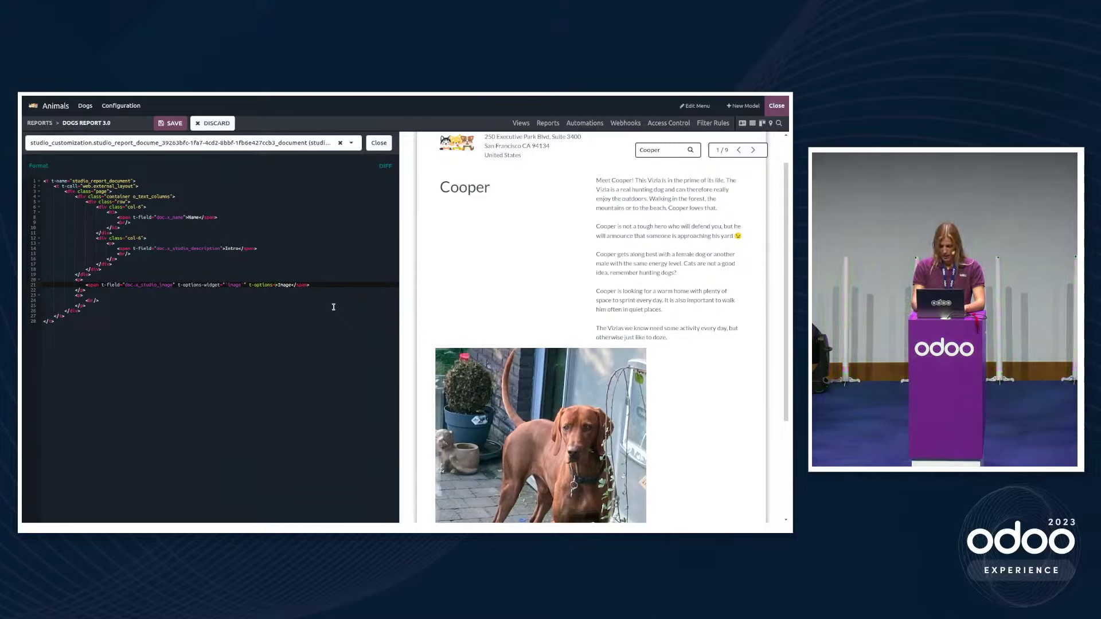
pyautogui.press('BackSpace')
# Add t-options="{'width': '100px'}" to the x_studio_image span and save the report source
pyautogui.write('="\'image\'" t-options="')
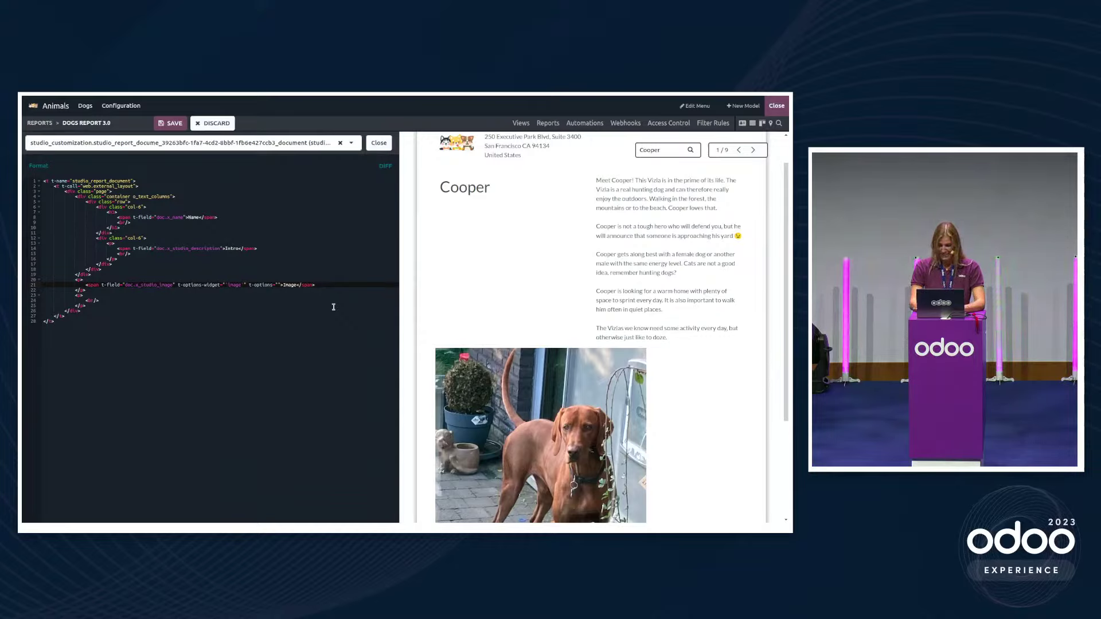
pyautogui.write('{')
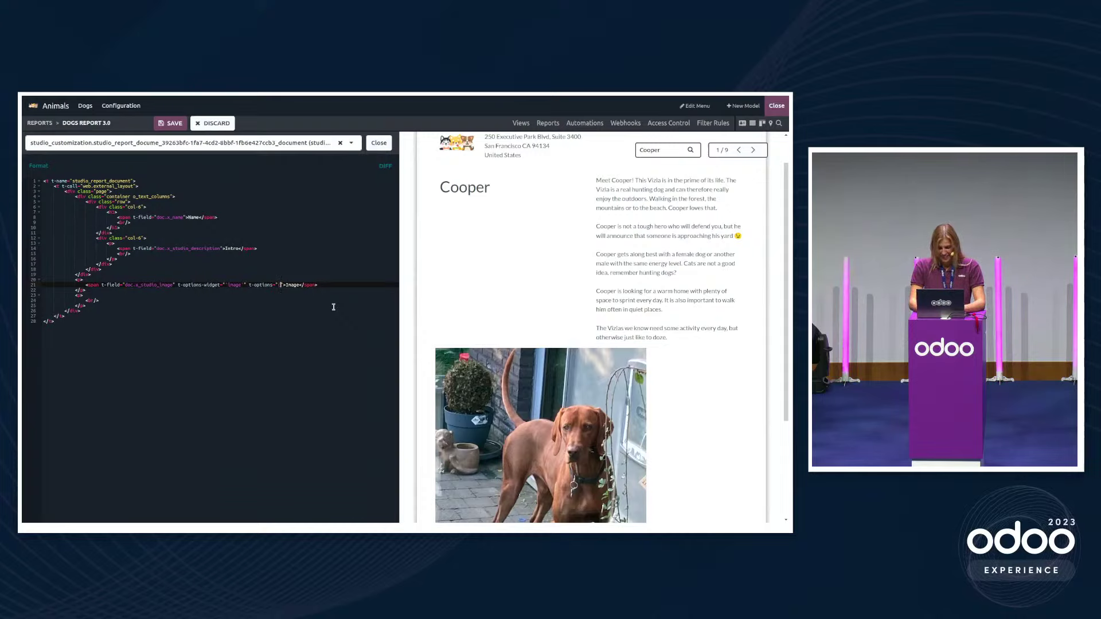
pyautogui.write("'width")
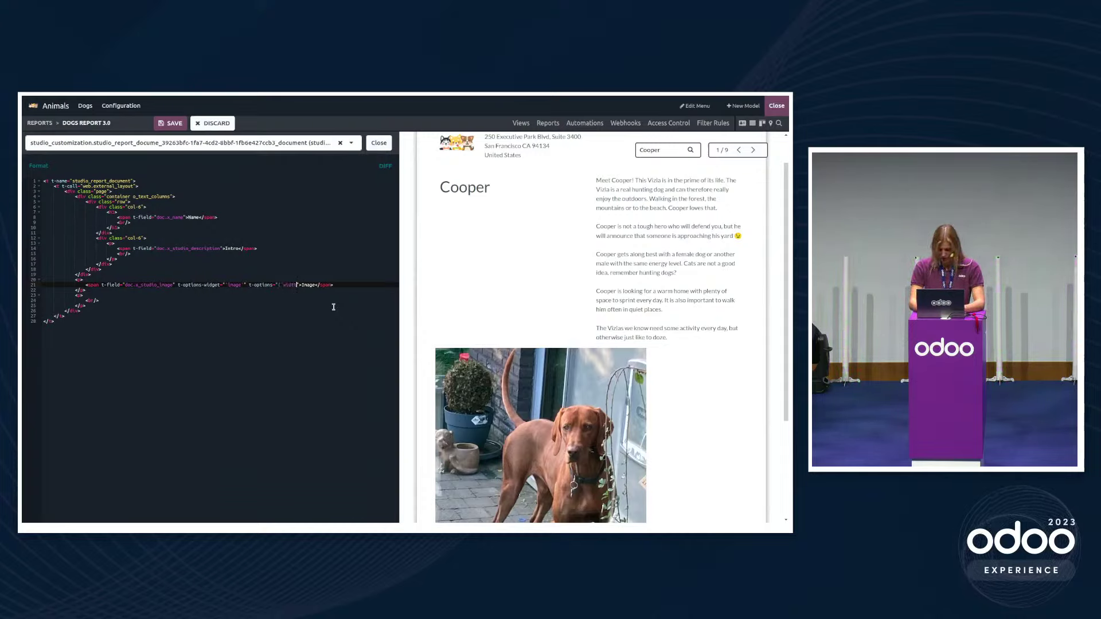
pyautogui.write("': ")
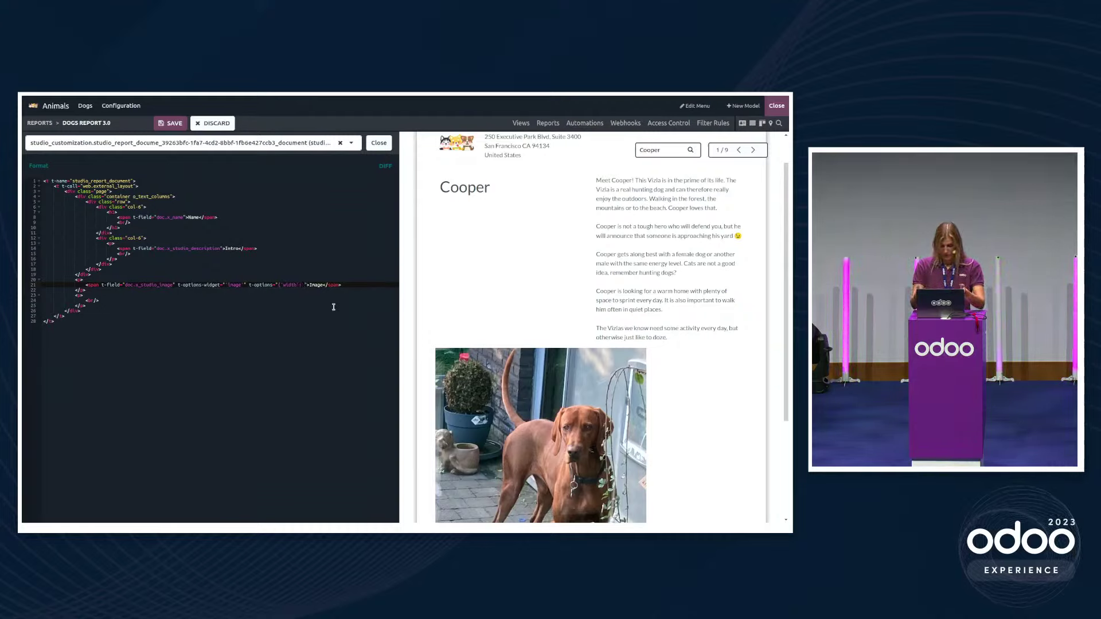
pyautogui.write("'100p")
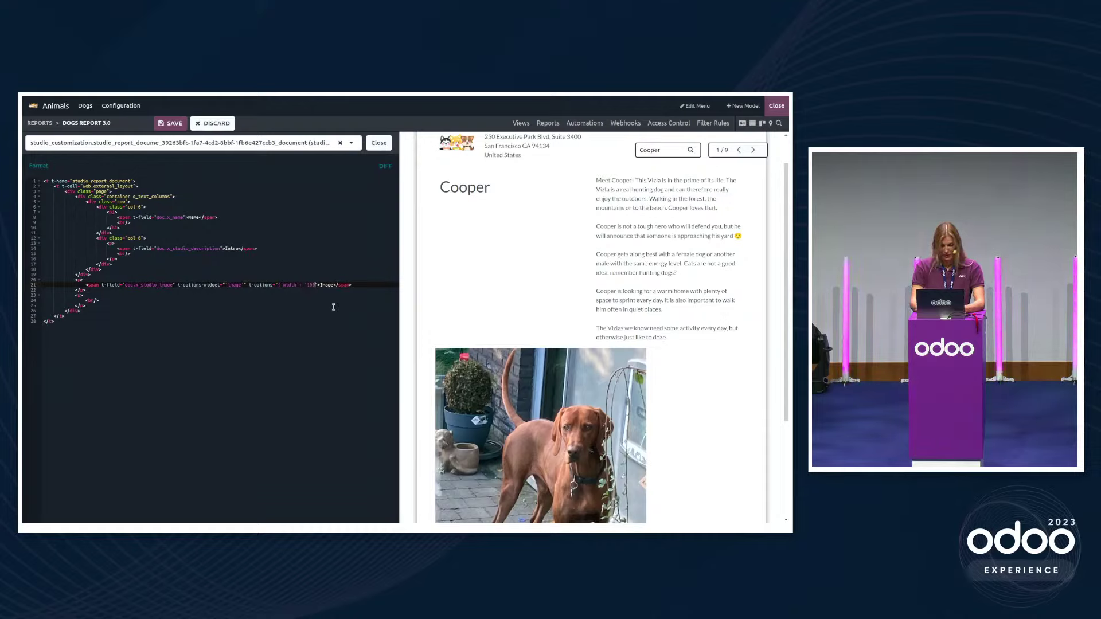
pyautogui.write('x')
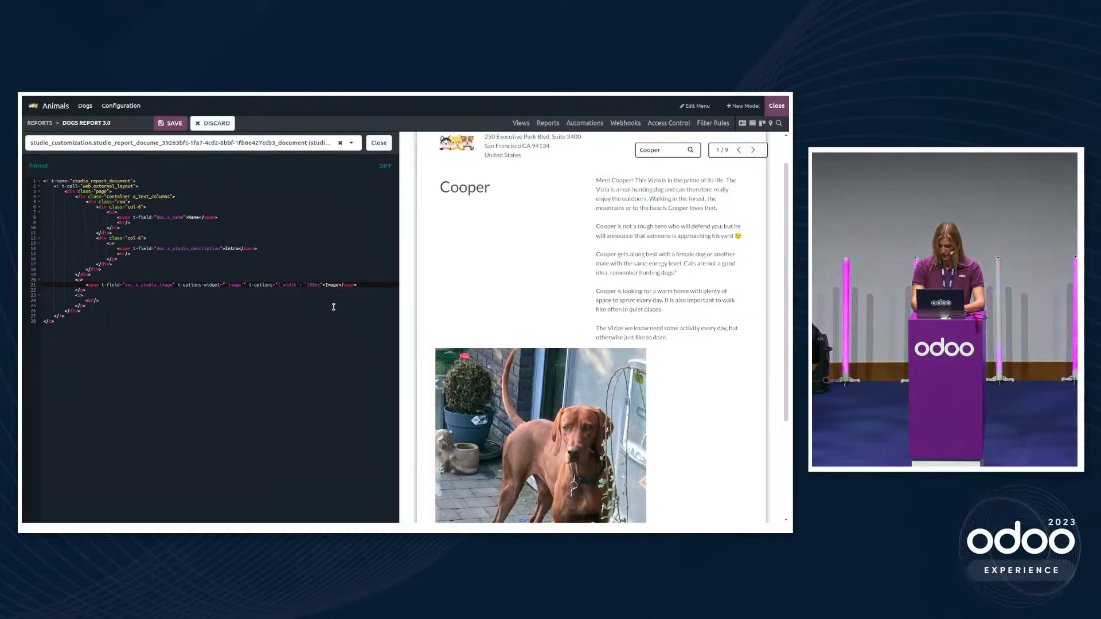
pyautogui.write("'")
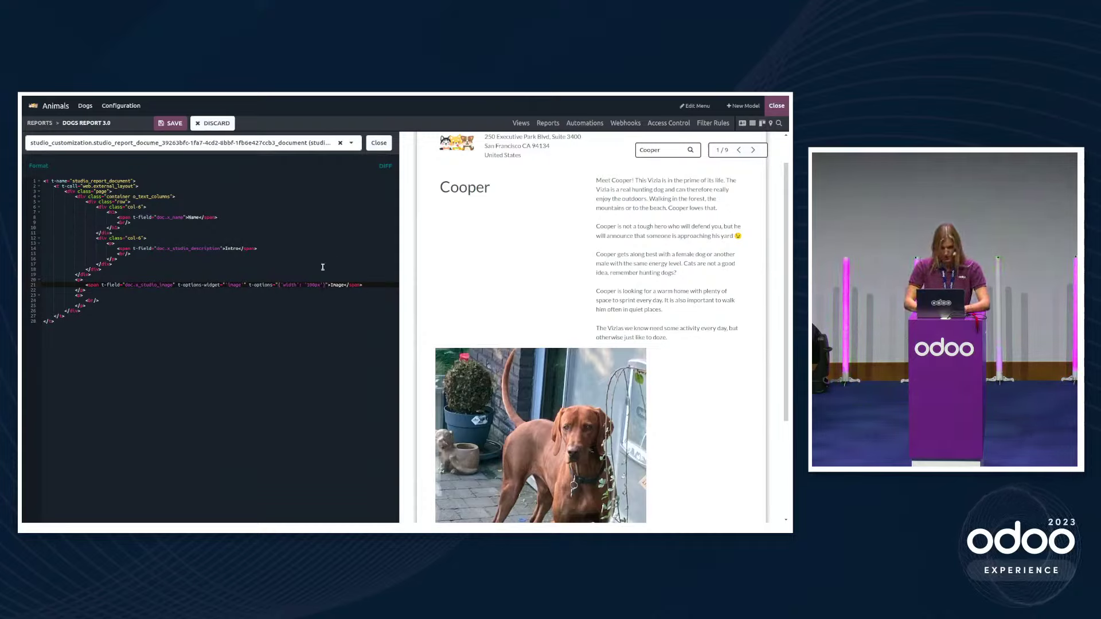
pyautogui.click(169, 123)
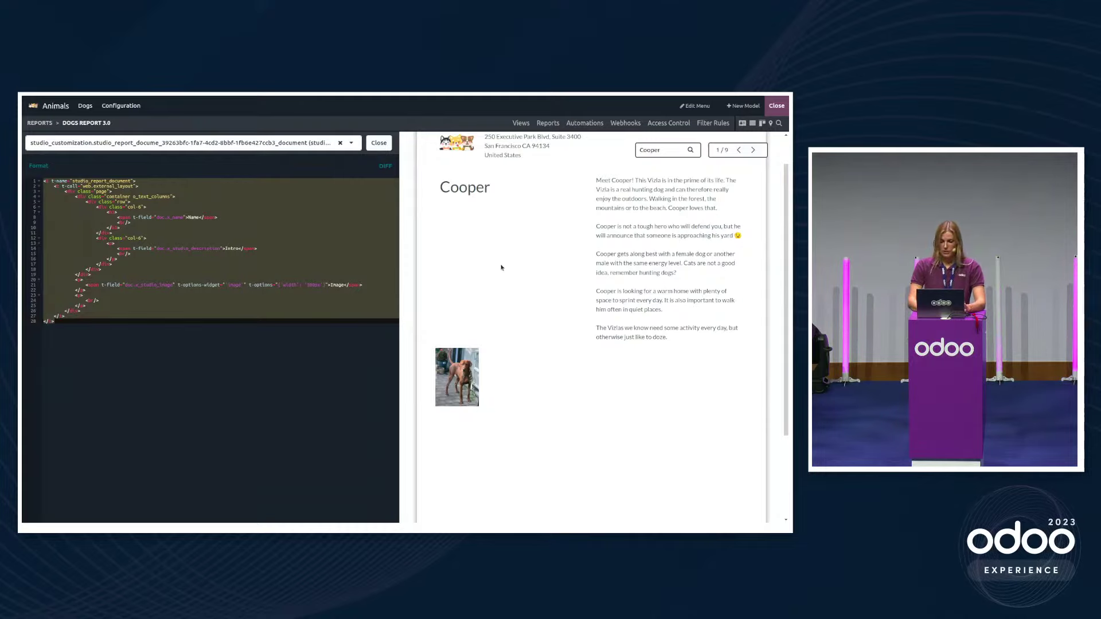
# Set the width option of the x_studio_image span to 200px and save the report source
pyautogui.click(312, 285)
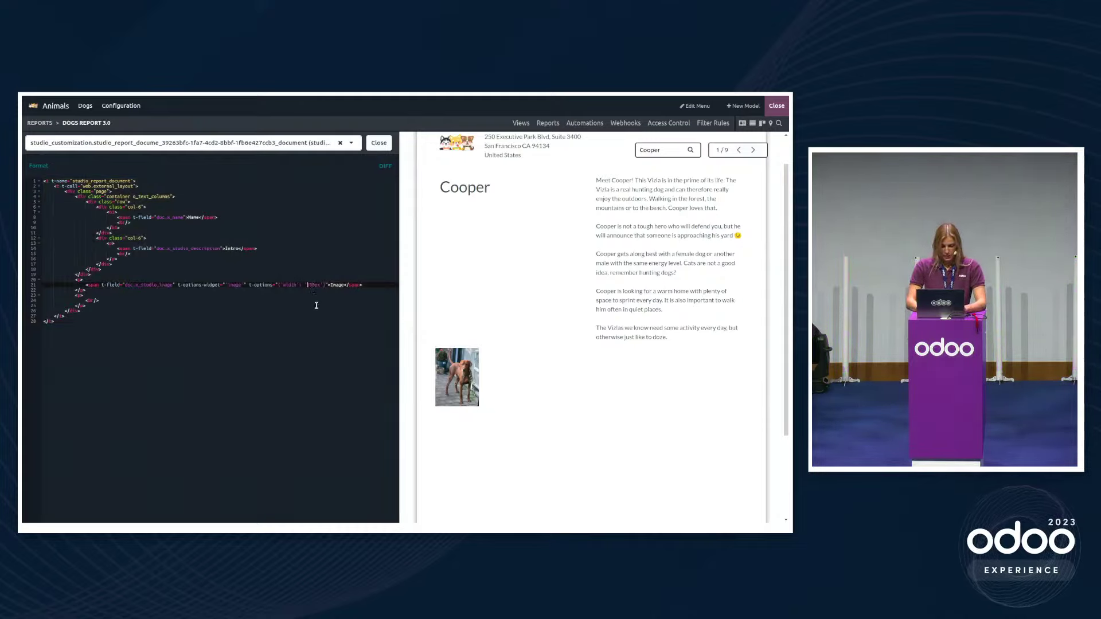
pyautogui.press('BackSpace')
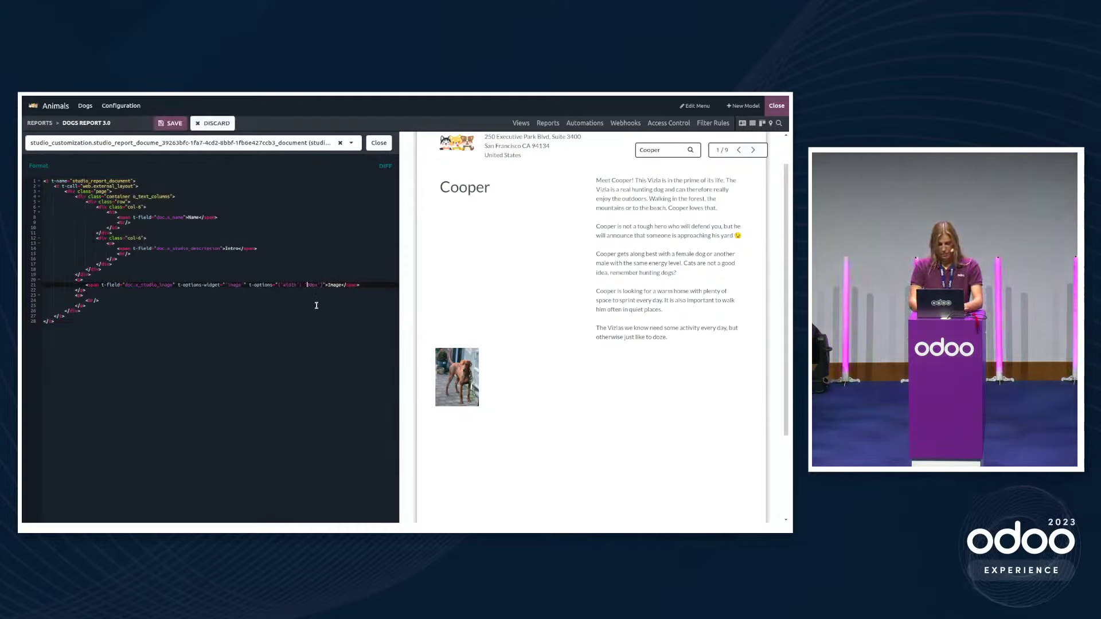
pyautogui.write('3')
pyautogui.click(170, 123)
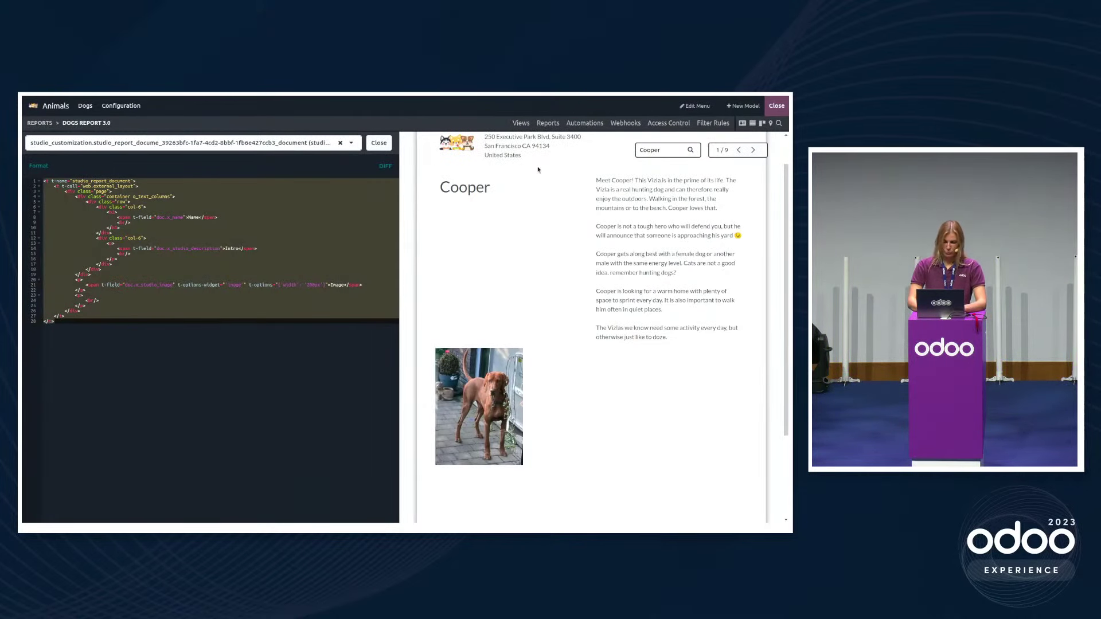
# Leave Studio, open the dog record Cooper, and reopen Dogs Report 3.0 in the Studio report editor
pyautogui.click(776, 106)
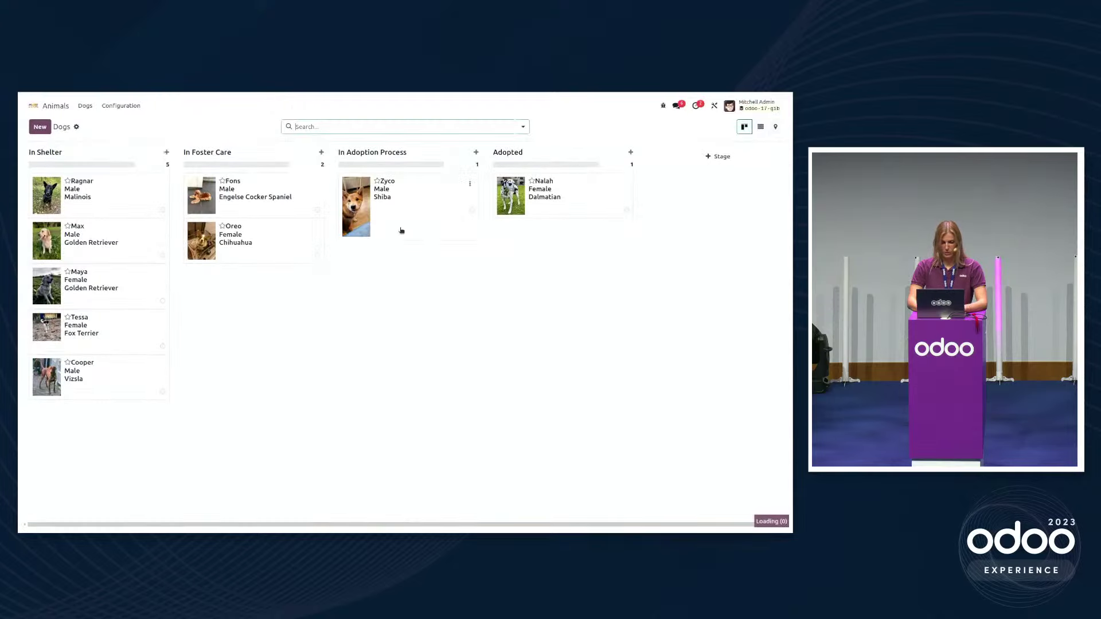
pyautogui.click(113, 367)
pyautogui.click(714, 105)
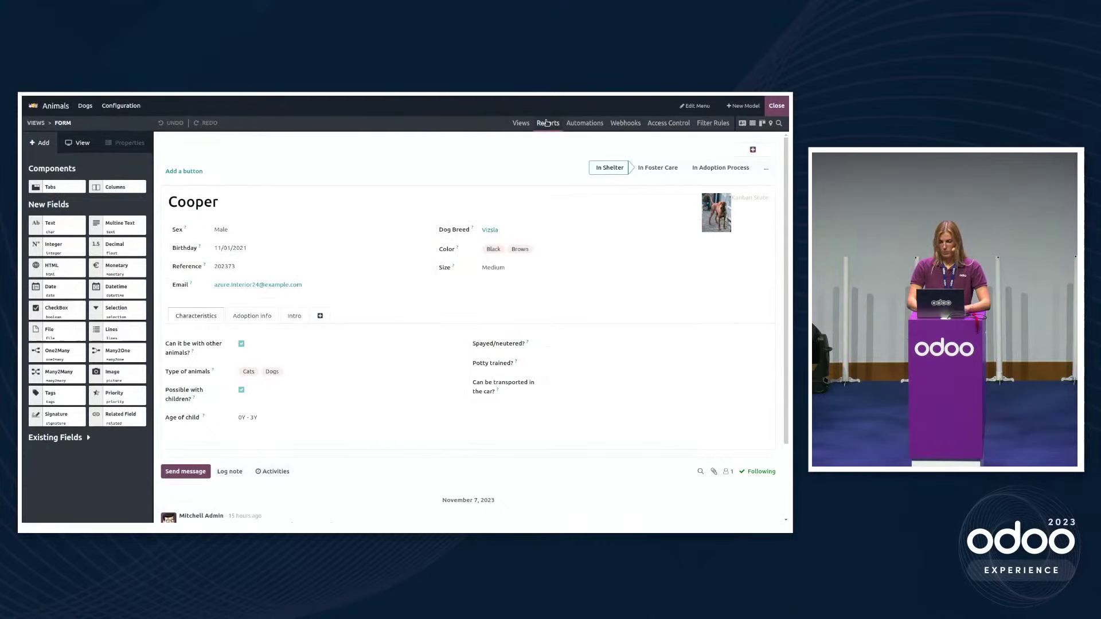
pyautogui.click(548, 122)
pyautogui.click(379, 175)
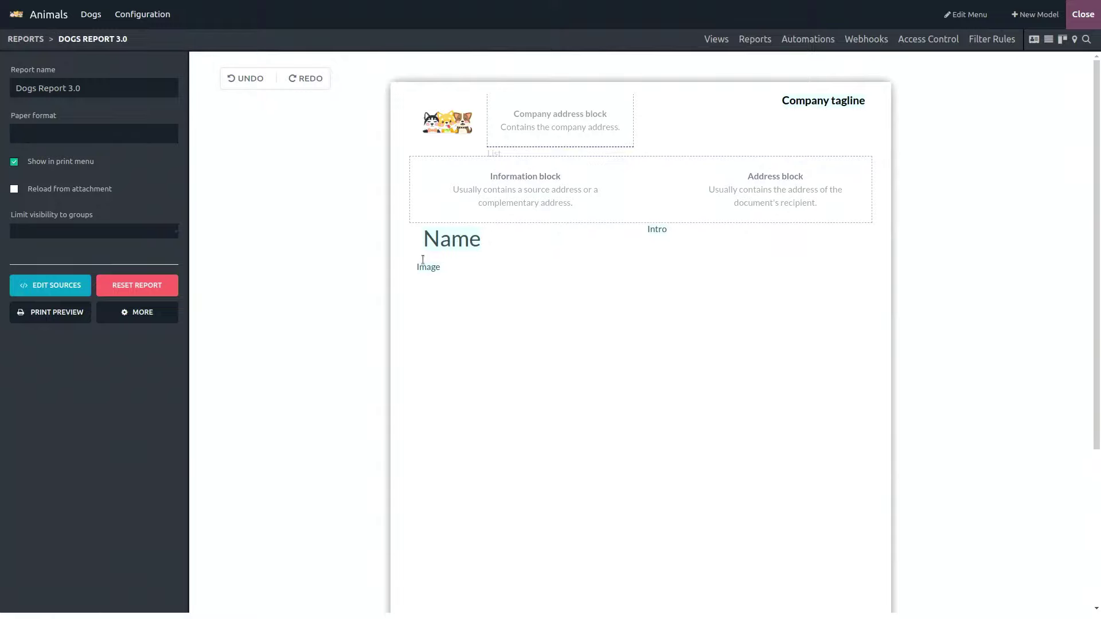
# Insert a horizontal separator below the Image field, with a four-column layout beneath it
pyautogui.click(453, 292)
pyautogui.write('/')
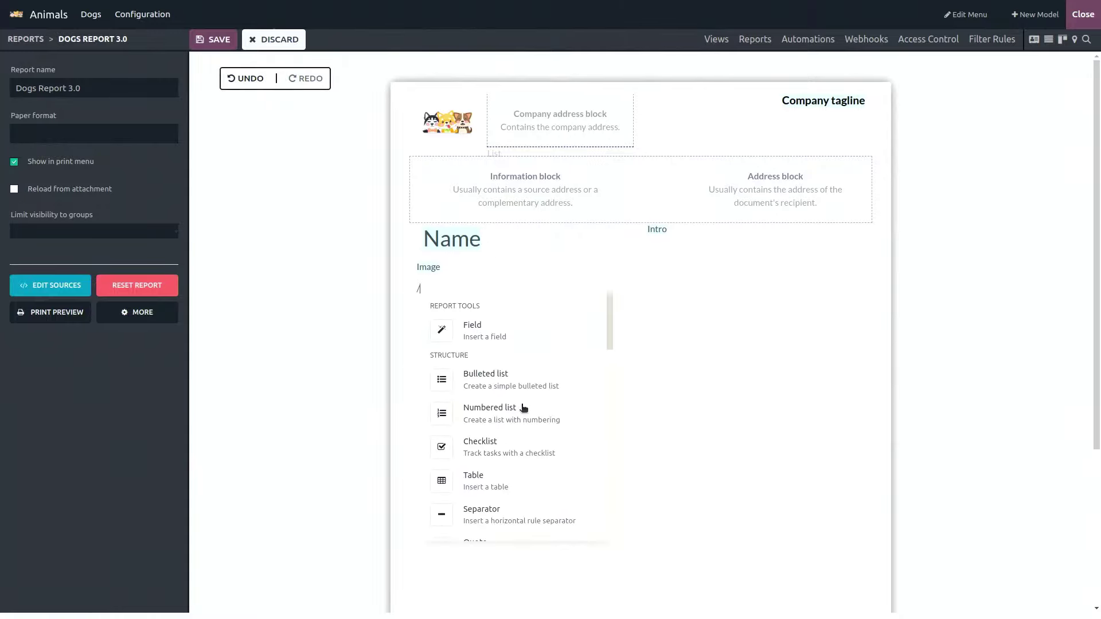
pyautogui.click(493, 515)
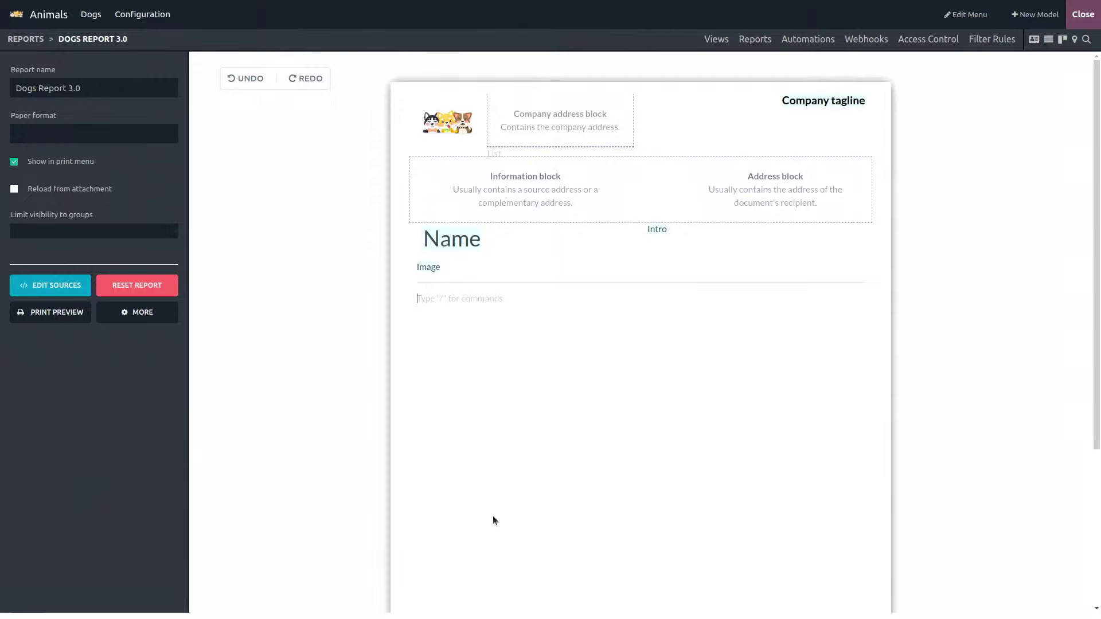
pyautogui.write('/')
pyautogui.scroll(-3, 525, 473)
pyautogui.click(490, 447)
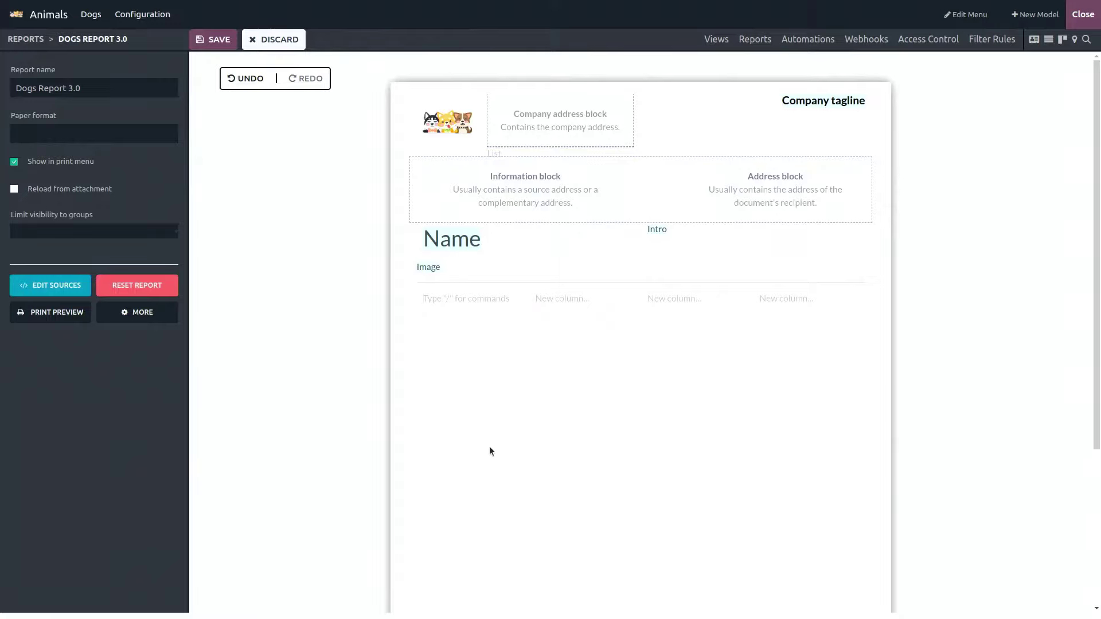
# Enter the label "Sex:" in the first of the four new columns
pyautogui.write('/')
pyautogui.scroll(-3, 490, 448)
pyautogui.scroll(3, 507, 393)
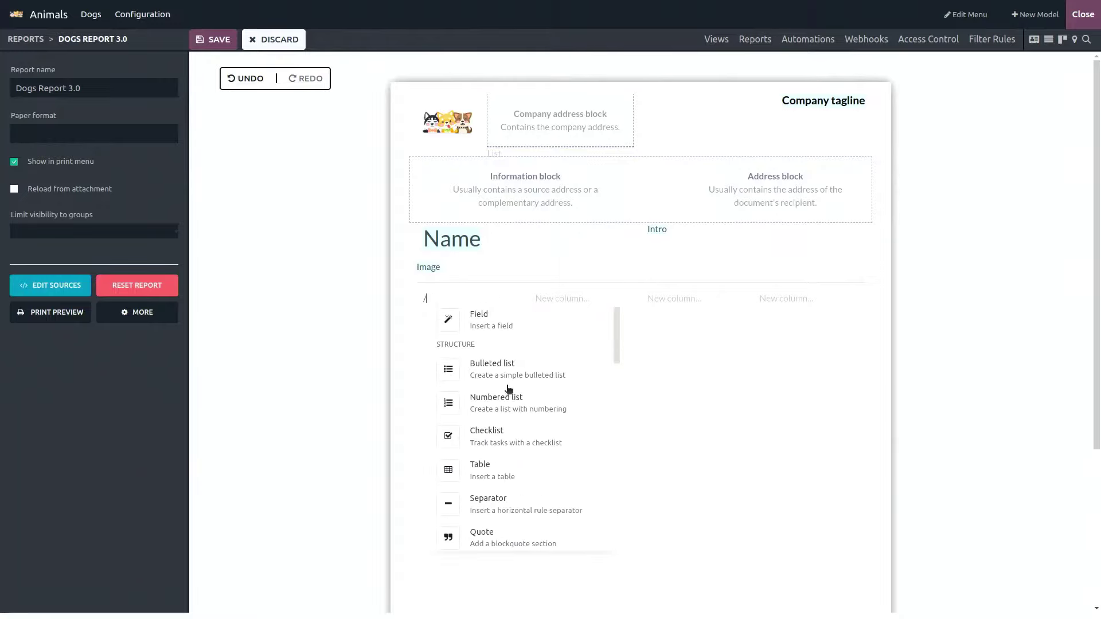
pyautogui.press('BackSpace')
pyautogui.write('Sex:')
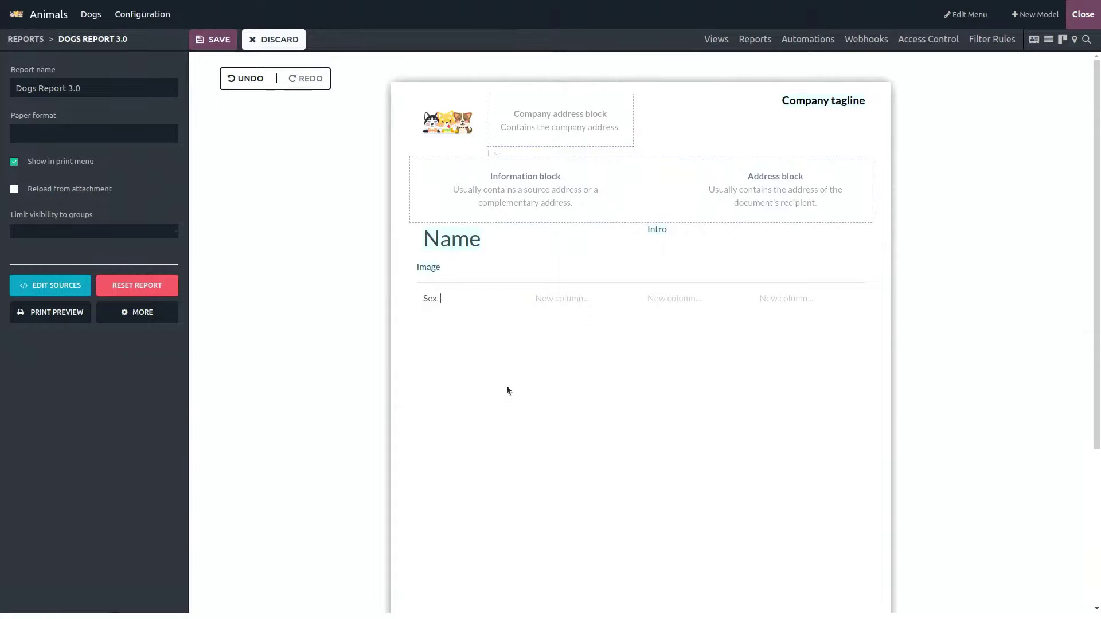
# Insert the Sex field (x_studio_sex) after the "Sex:" label with default text "sex", and place the cursor in the second column
pyautogui.write('/')
pyautogui.press('BackSpace')
pyautogui.write(':/')
pyautogui.press('Return')
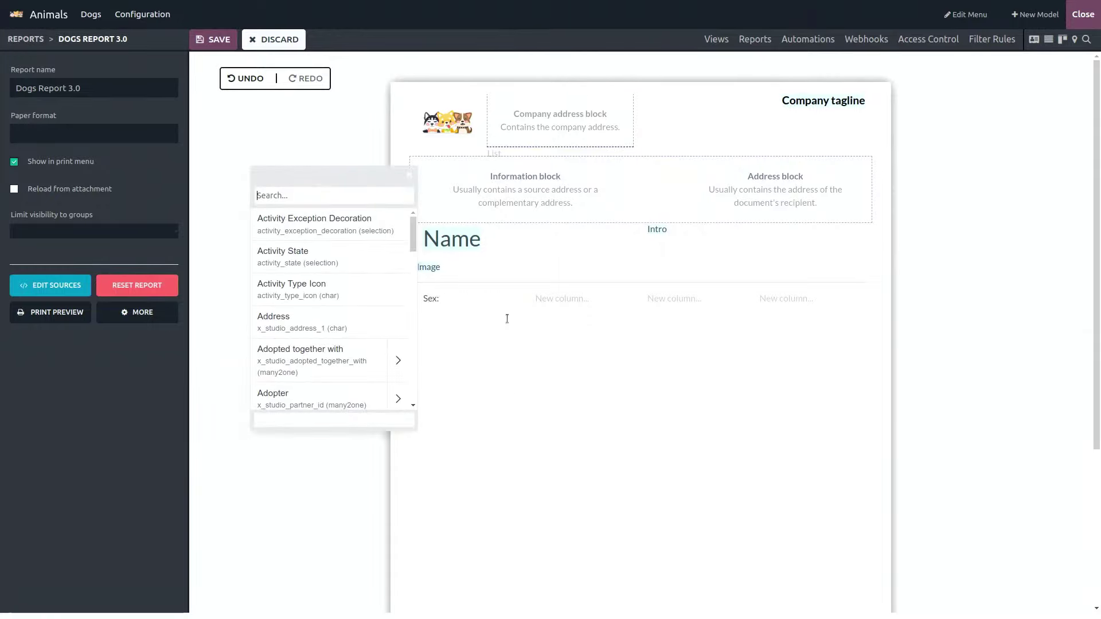
pyautogui.write('Se')
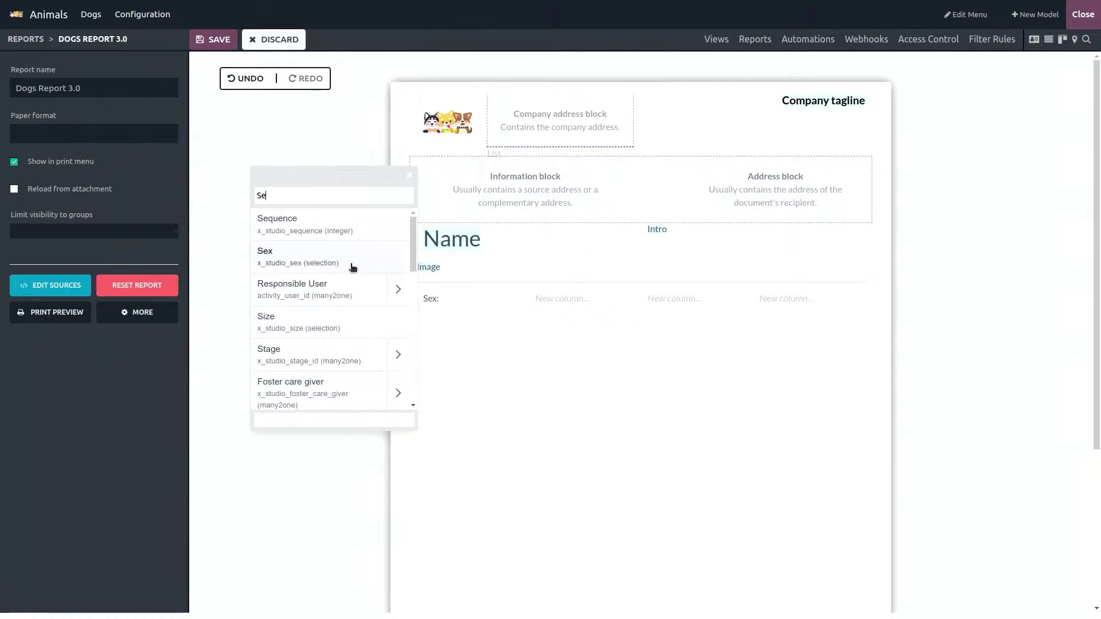
pyautogui.click(350, 267)
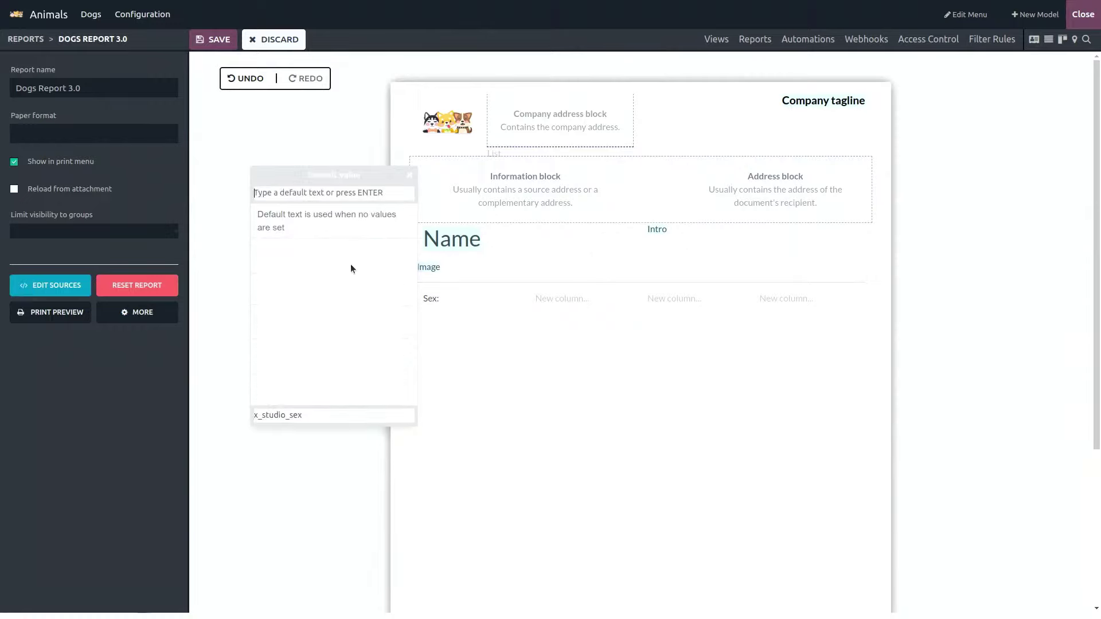
pyautogui.write('sex')
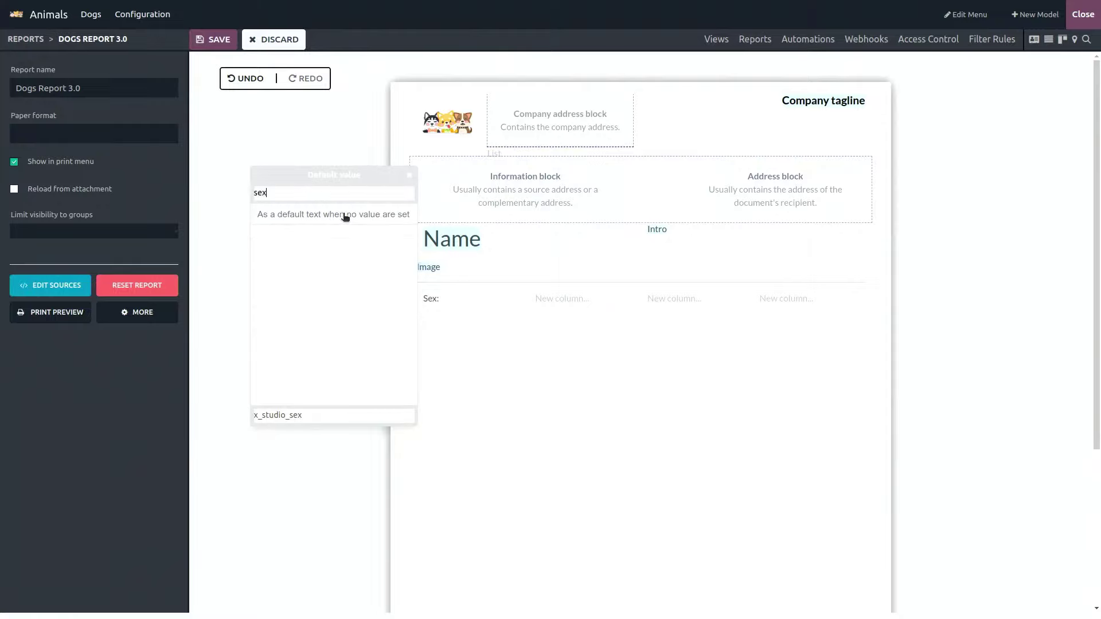
pyautogui.click(344, 216)
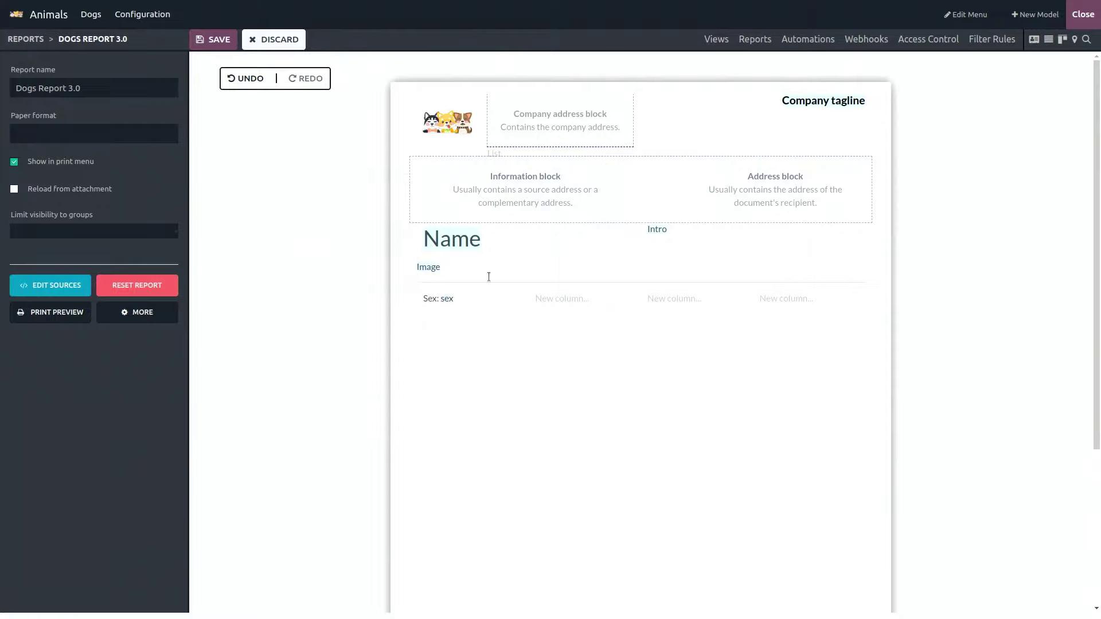
pyautogui.click(560, 296)
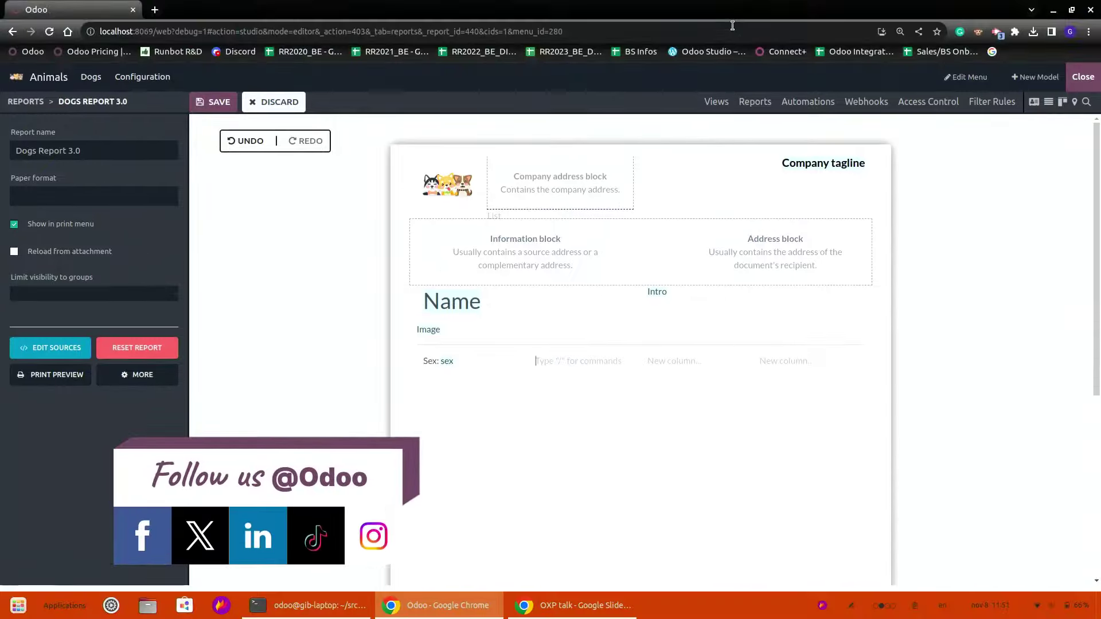
# Open the dog record Cooper outside Studio in a duplicate of the current browser tab
pyautogui.rightClick(84, 9)
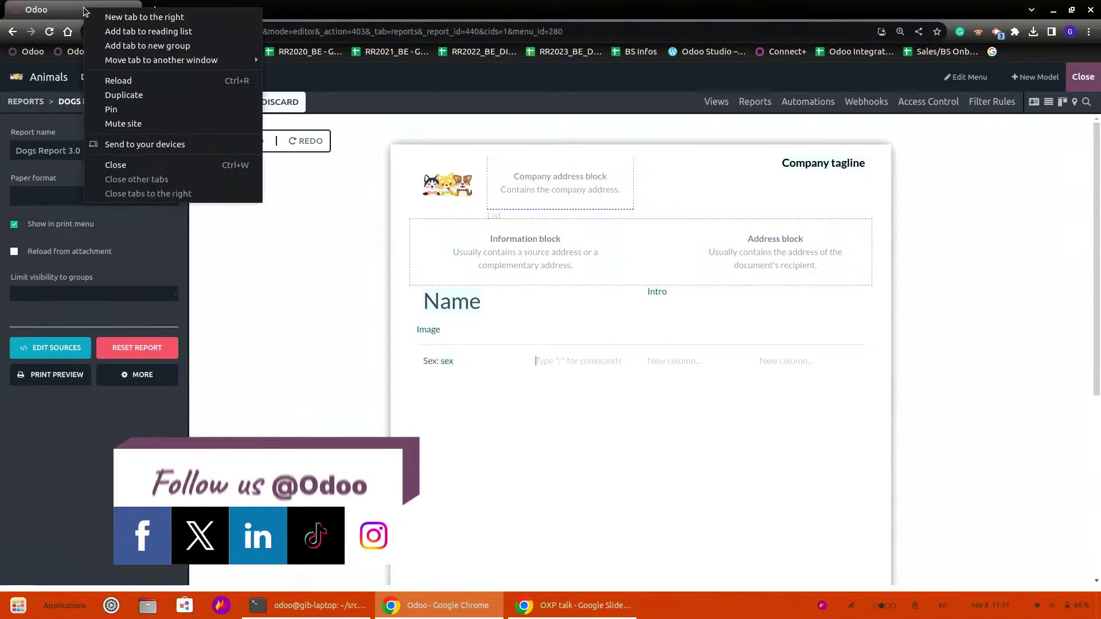
pyautogui.click(122, 96)
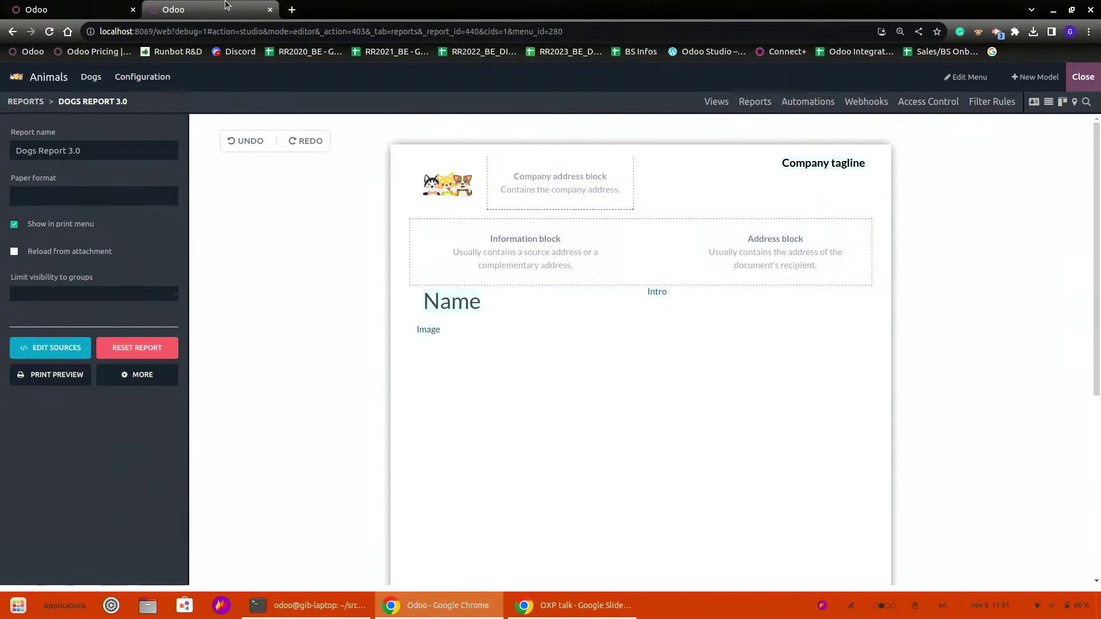
pyautogui.click(1074, 77)
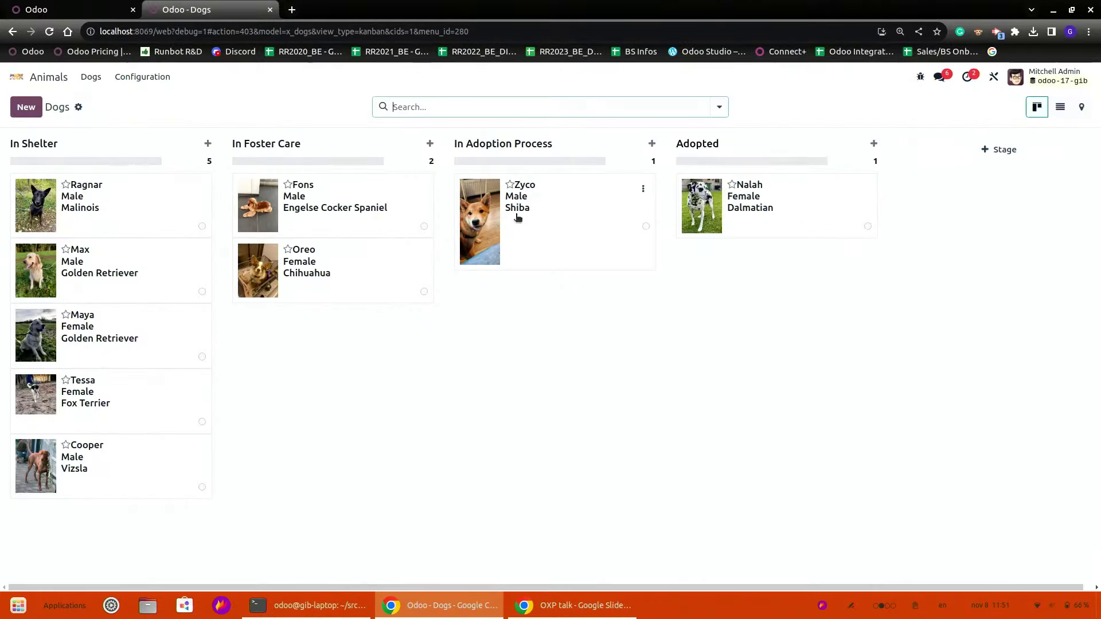
pyautogui.click(101, 474)
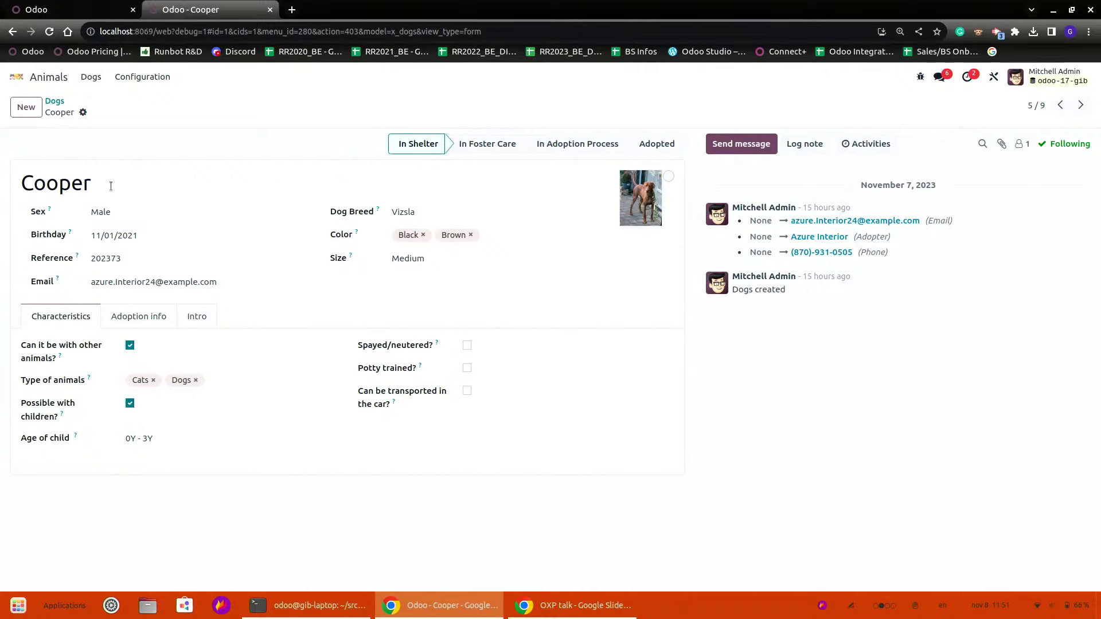
# Back in the report editor, enter the label "Birthday:" in the second column and try to insert a field after it
pyautogui.click(63, 10)
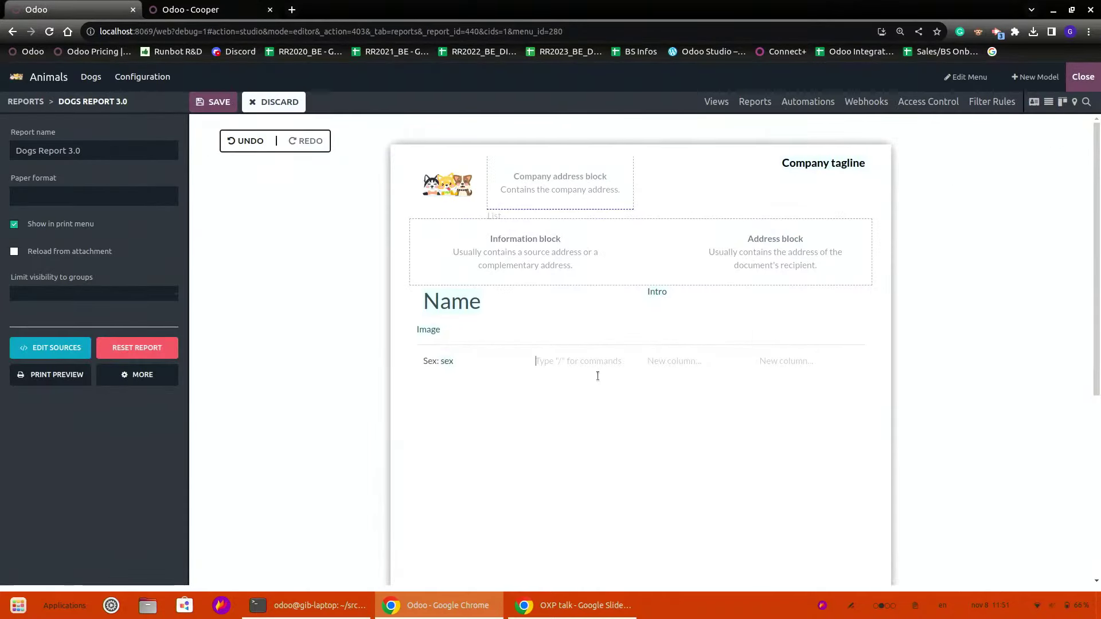
pyautogui.write('Birthday:')
pyautogui.press('BackSpace')
pyautogui.write('/')
pyautogui.click(646, 388)
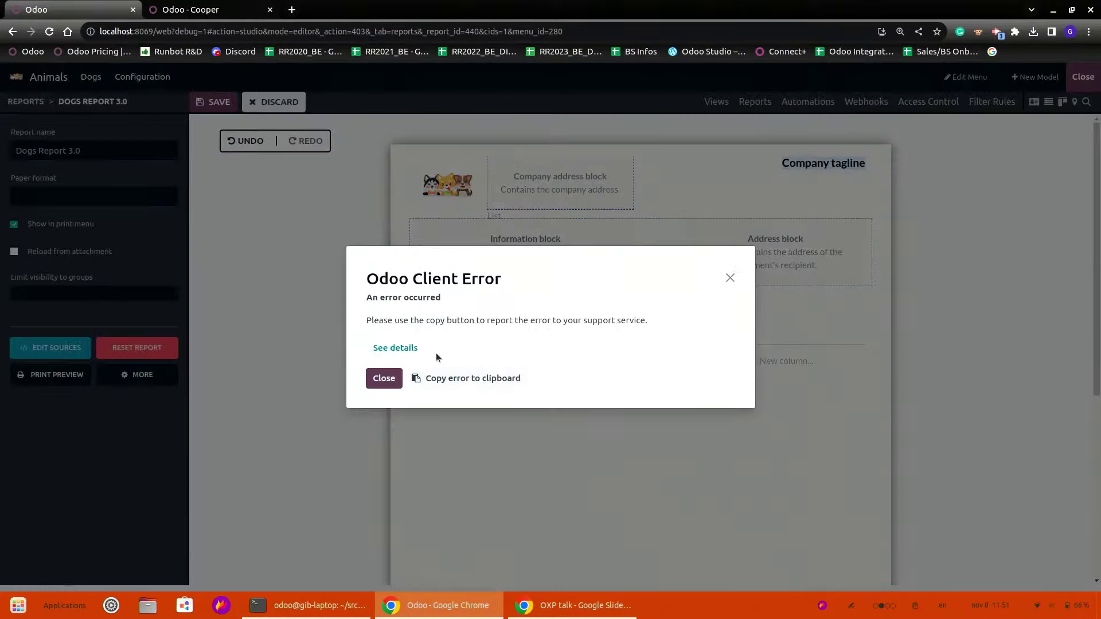
pyautogui.click(384, 378)
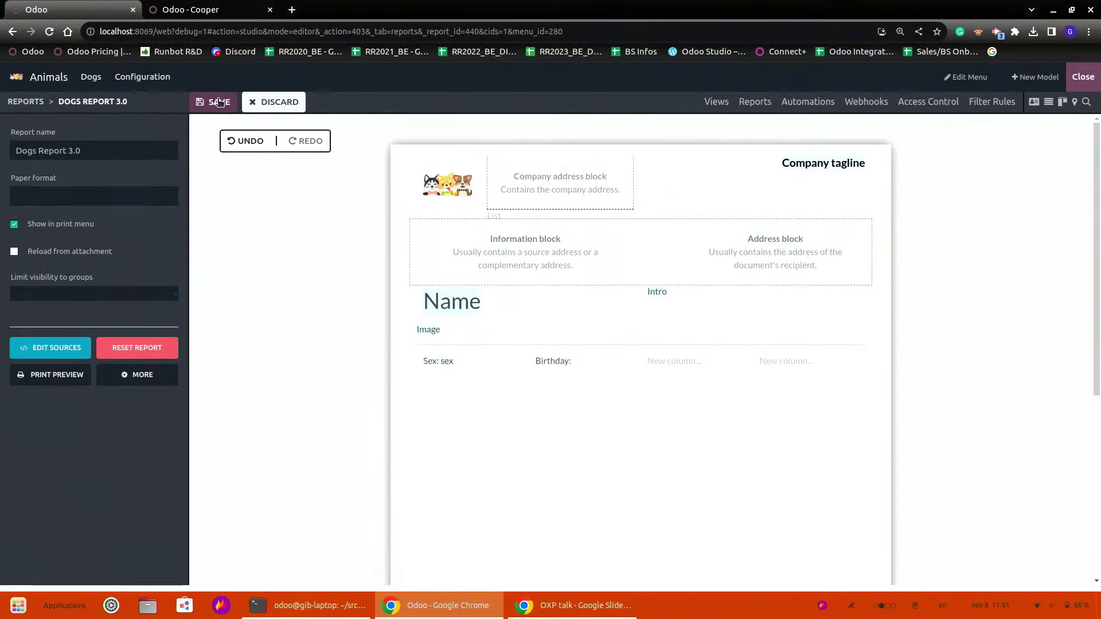
# Enter the label "Dog Breed:" in the third column, checking the field name on the dog record
pyautogui.click(671, 363)
pyautogui.click(198, 10)
pyautogui.click(72, 7)
pyautogui.write('Dog Bree')
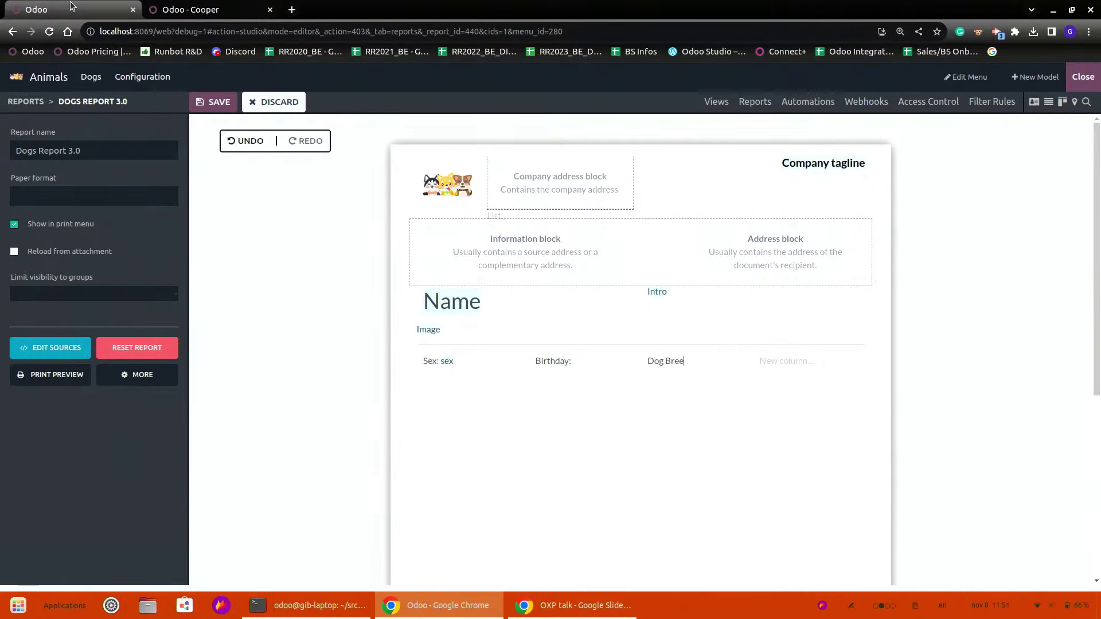
pyautogui.write('d:')
# Enter the label "Size:" in the fourth column, checking the name on the dog record, and save the report
pyautogui.click(783, 353)
pyautogui.click(192, 7)
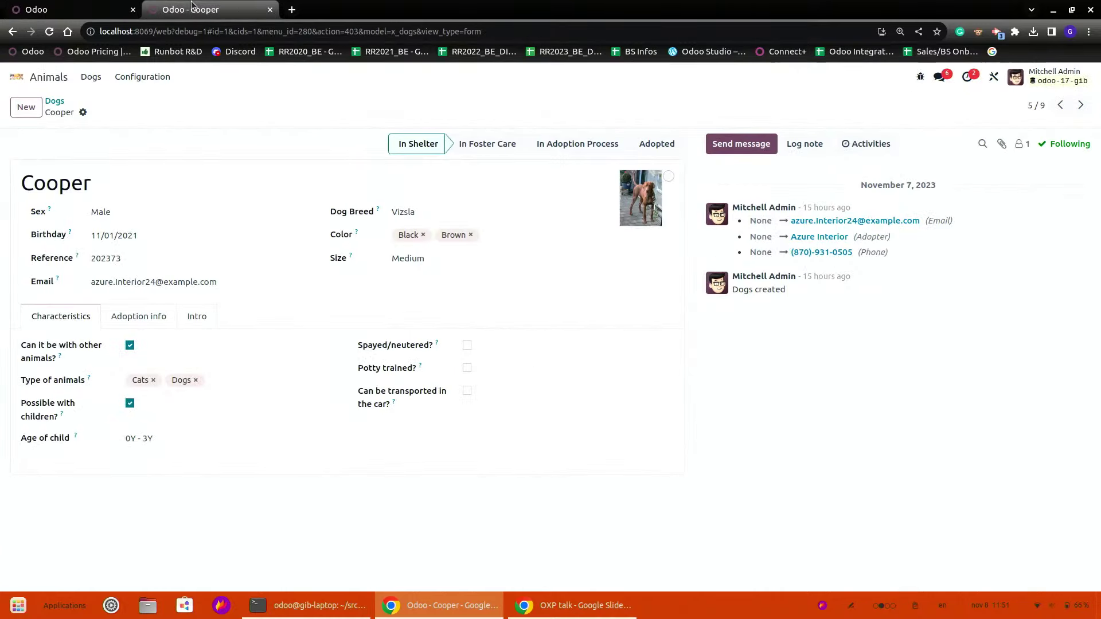
pyautogui.click(78, 7)
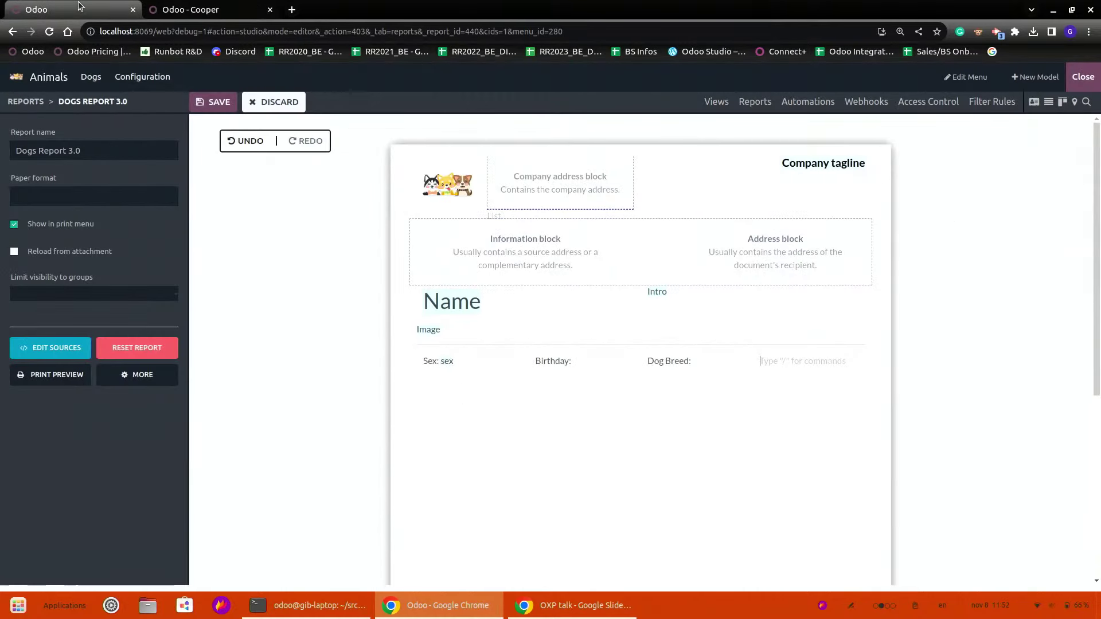
pyautogui.write('Size:')
pyautogui.click(221, 103)
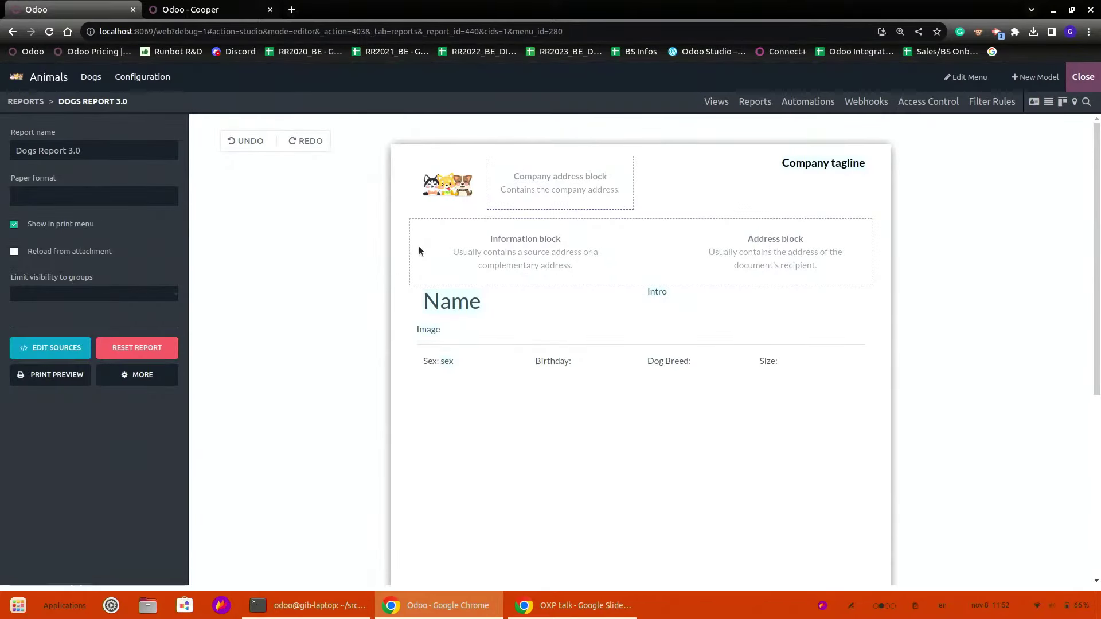
# Insert the Birthday field after the "Birthday:" label with default text "Birthday"
pyautogui.click(592, 362)
pyautogui.write('/')
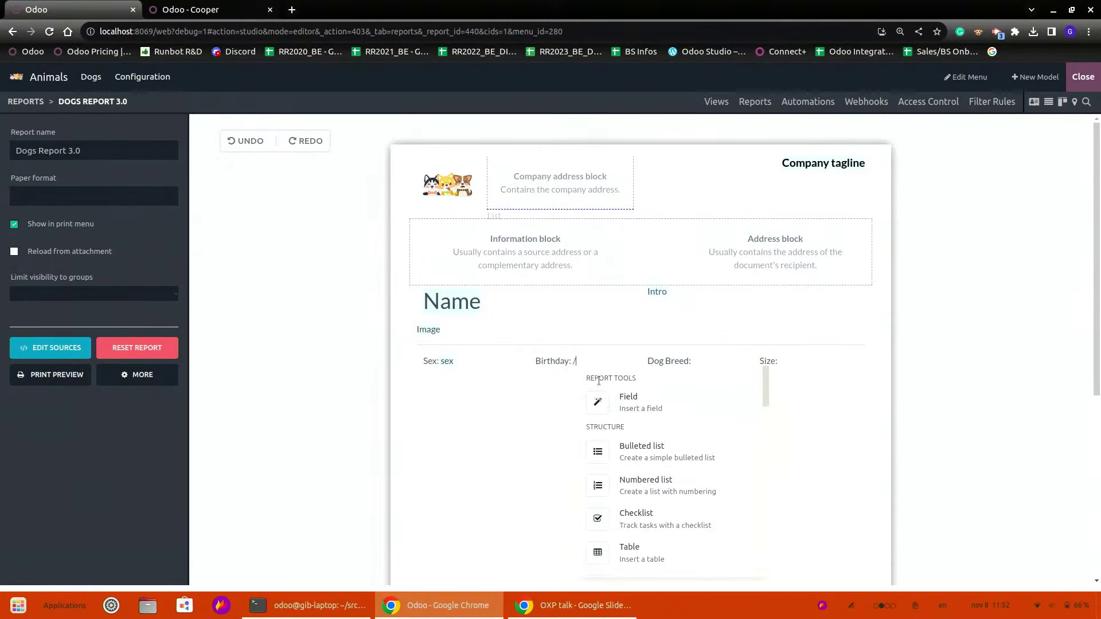
pyautogui.click(611, 396)
pyautogui.write('bir')
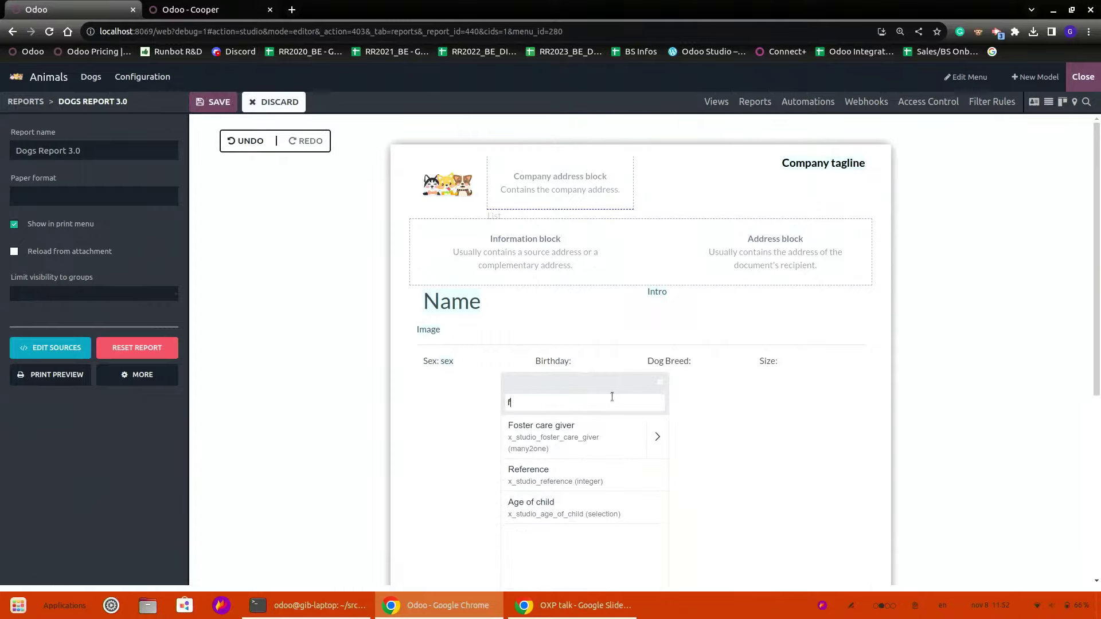
pyautogui.click(547, 436)
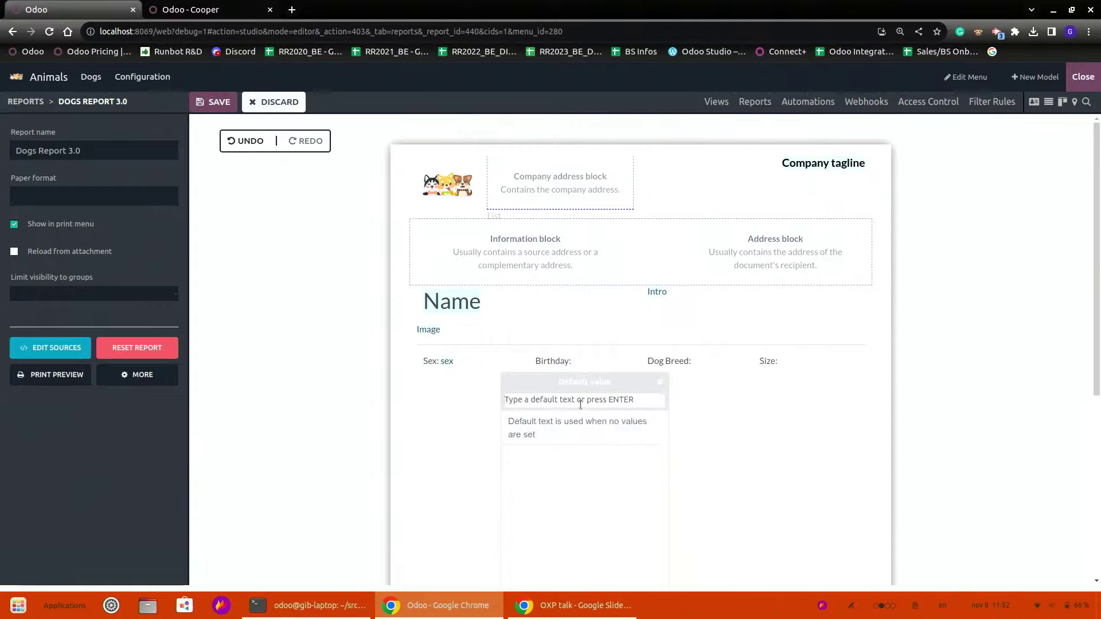
pyautogui.write('Birthday')
pyautogui.press('Return')
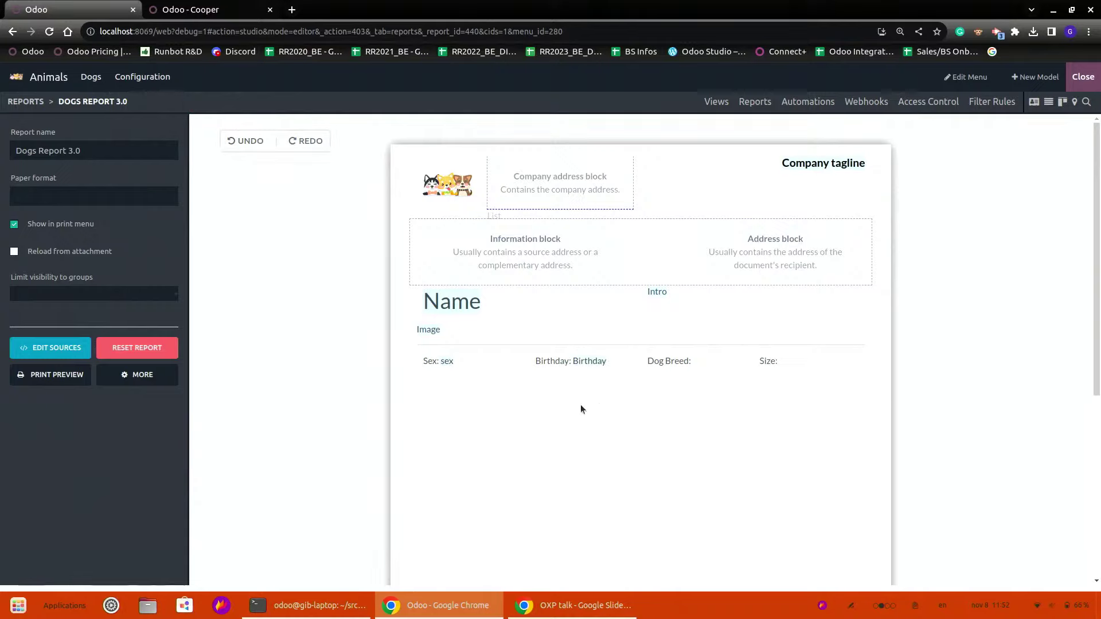
# Insert the dog breed field after the "Dog Breed:" label with default text "dog breed"
pyautogui.write('/')
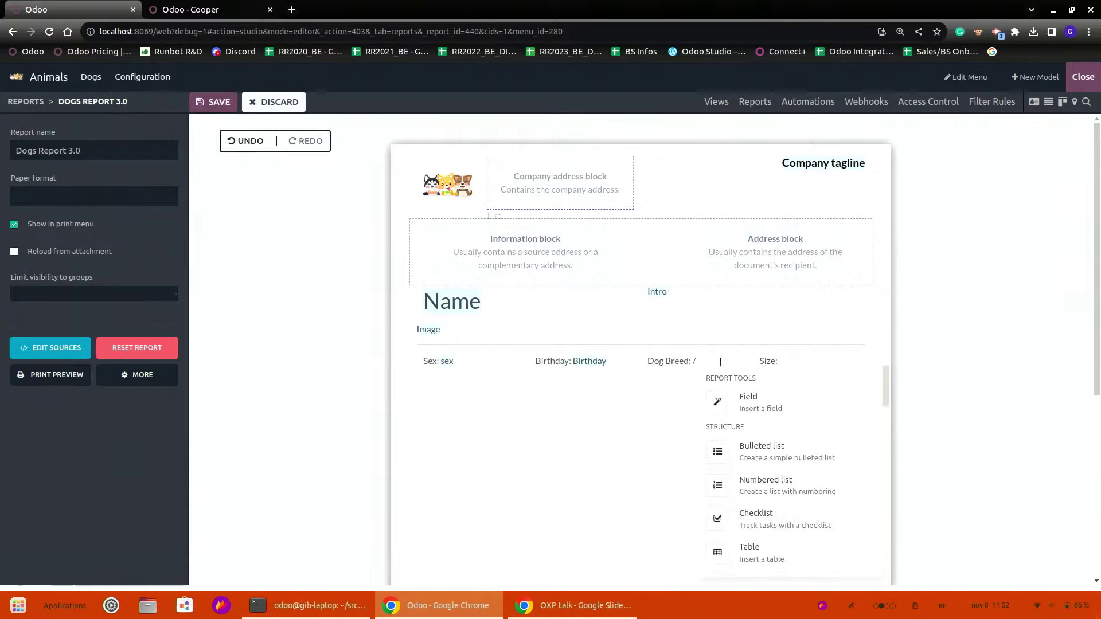
pyautogui.click(743, 409)
pyautogui.write('dog')
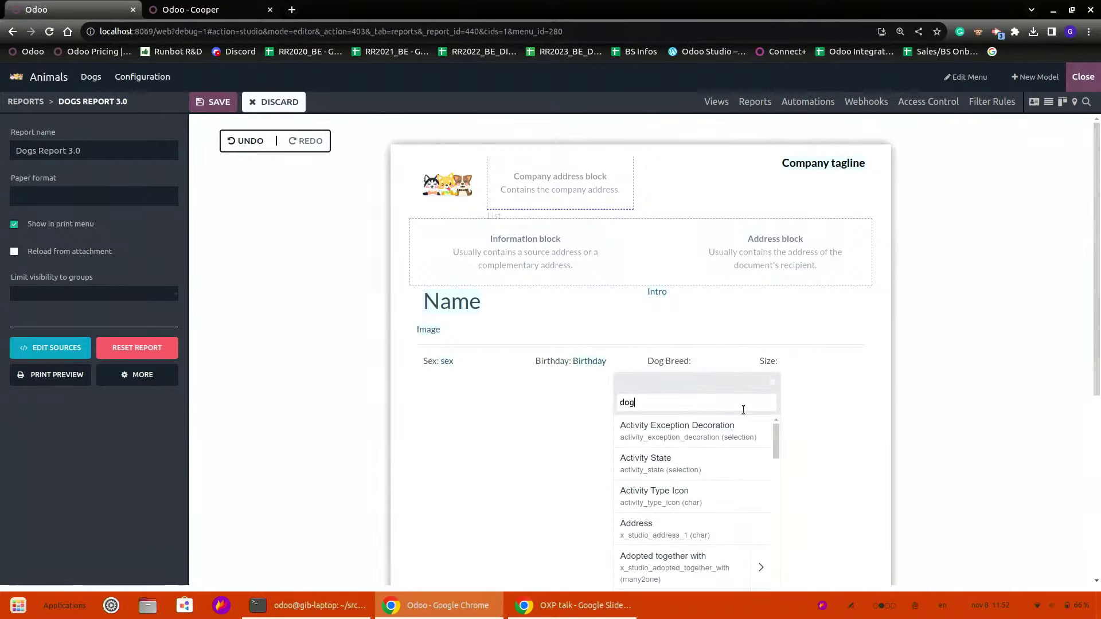
pyautogui.click(685, 424)
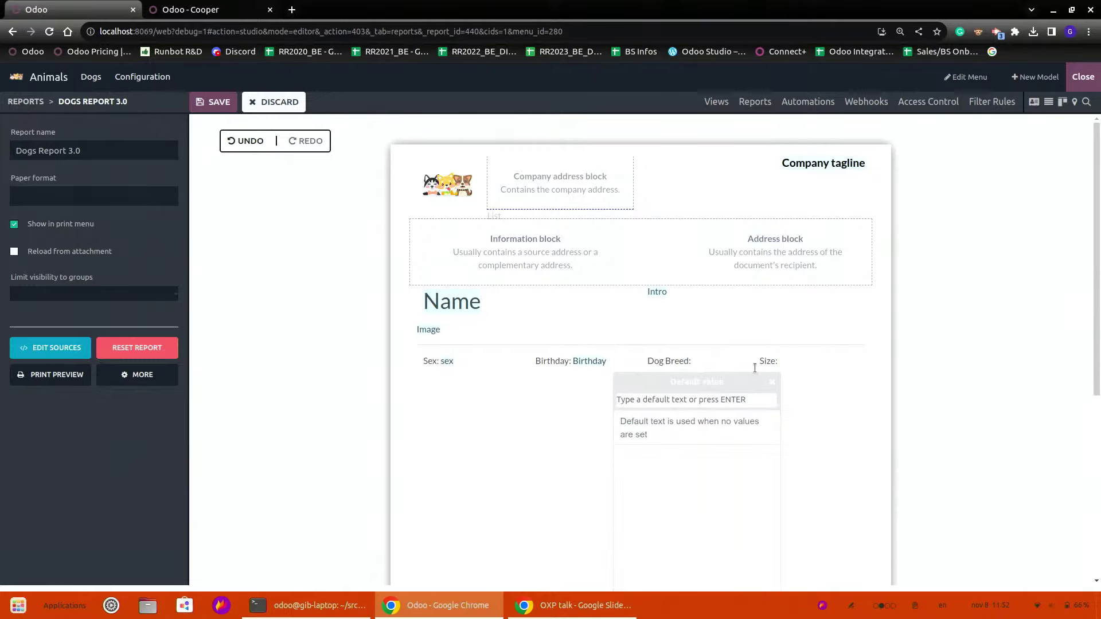
pyautogui.write('dog breed')
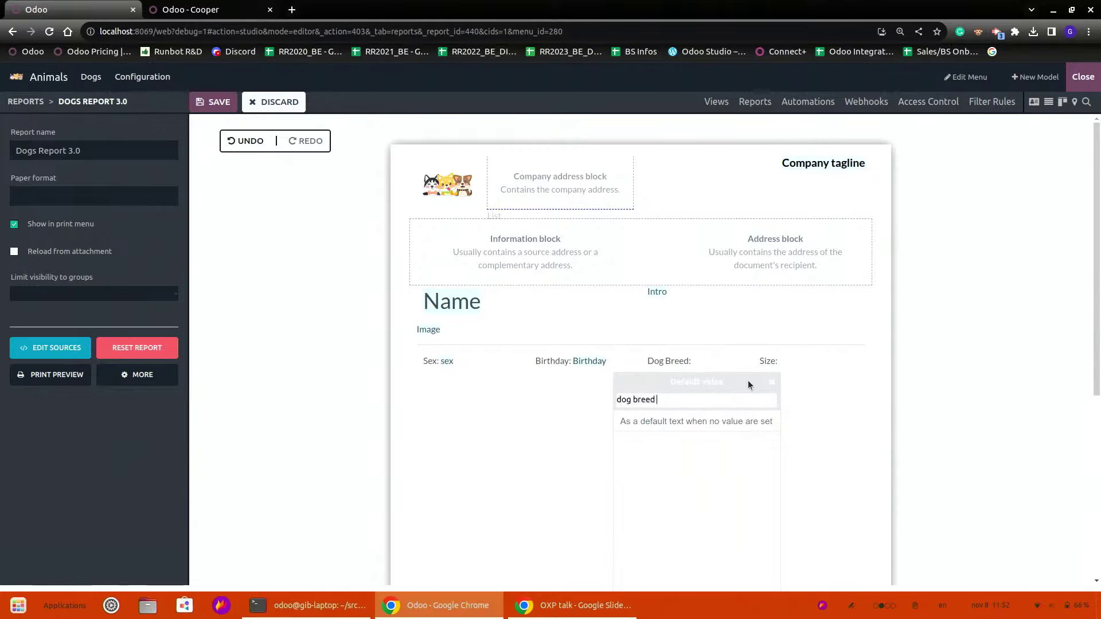
pyautogui.press('Return')
# Insert the Size field (x_studio_size) after the "Size:" label with default text "size", and save the report
pyautogui.write('/si')
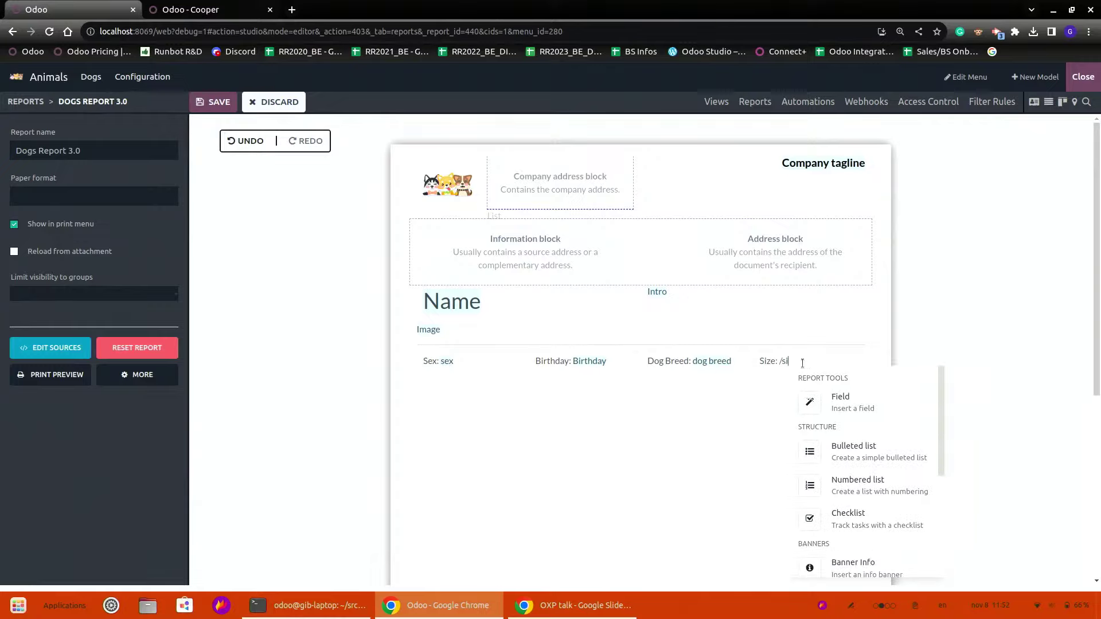
pyautogui.press('BackSpace')
pyautogui.write('/')
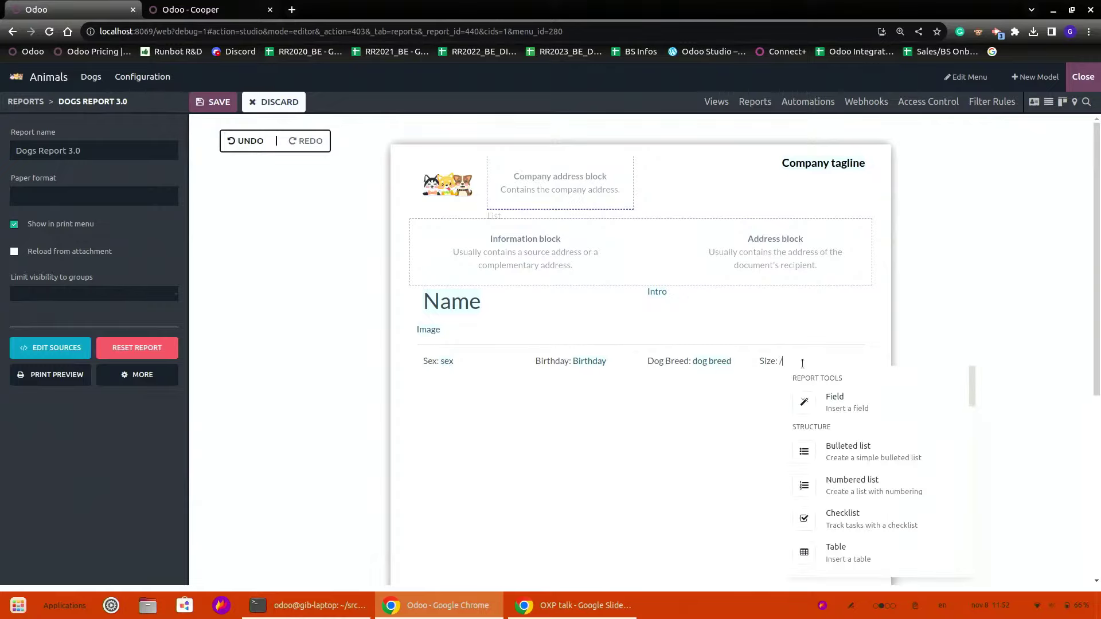
pyautogui.click(844, 404)
pyautogui.write('size')
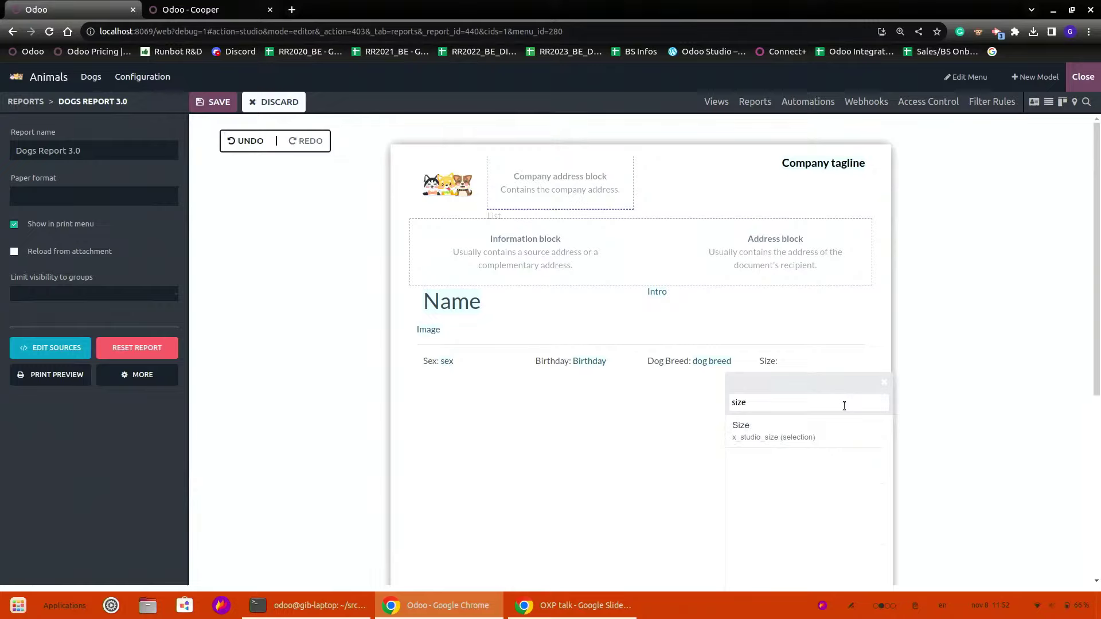
pyautogui.click(783, 441)
pyautogui.write('size')
pyautogui.press('Return')
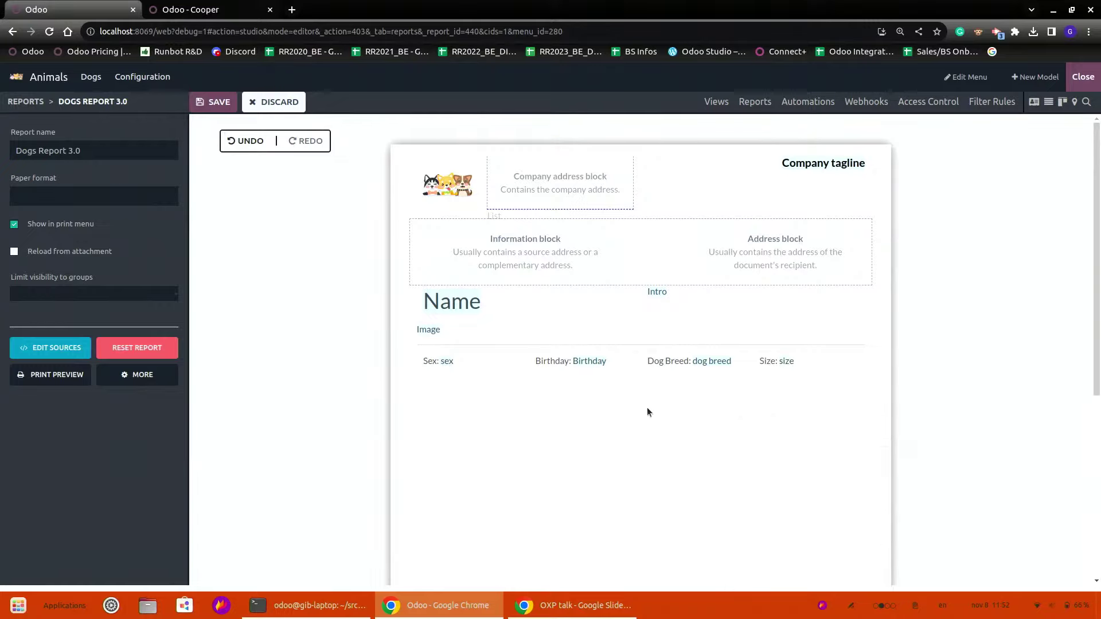
pyautogui.click(213, 102)
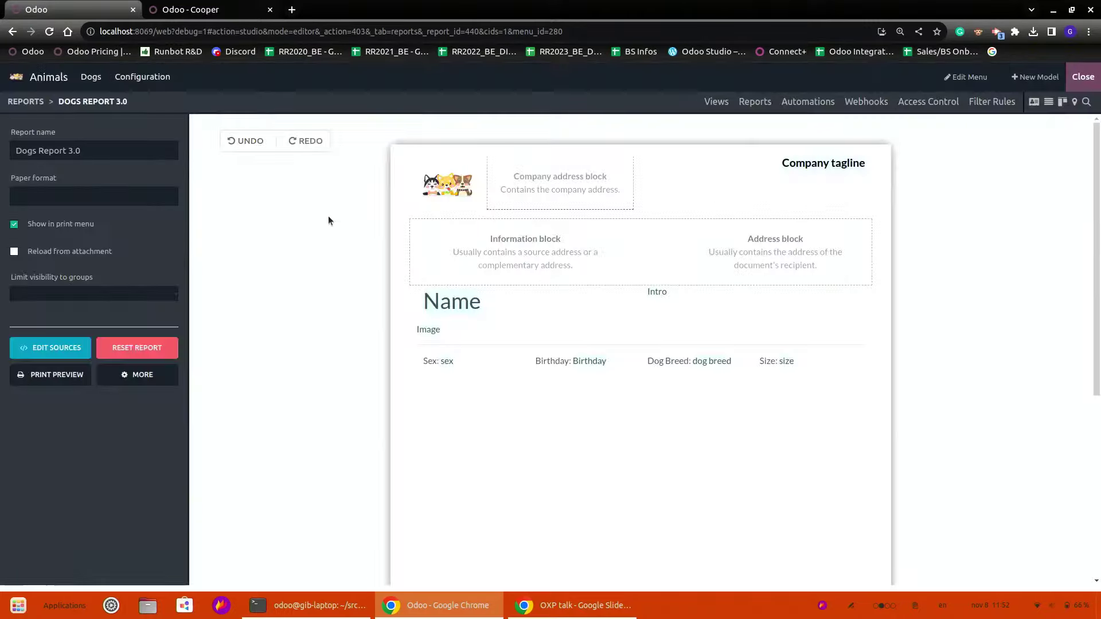
# Add a line below "Sex:" in the first column with the label "Reference nr:", checking the field name on the dog record
pyautogui.click(473, 366)
pyautogui.press('Return')
pyautogui.write('/')
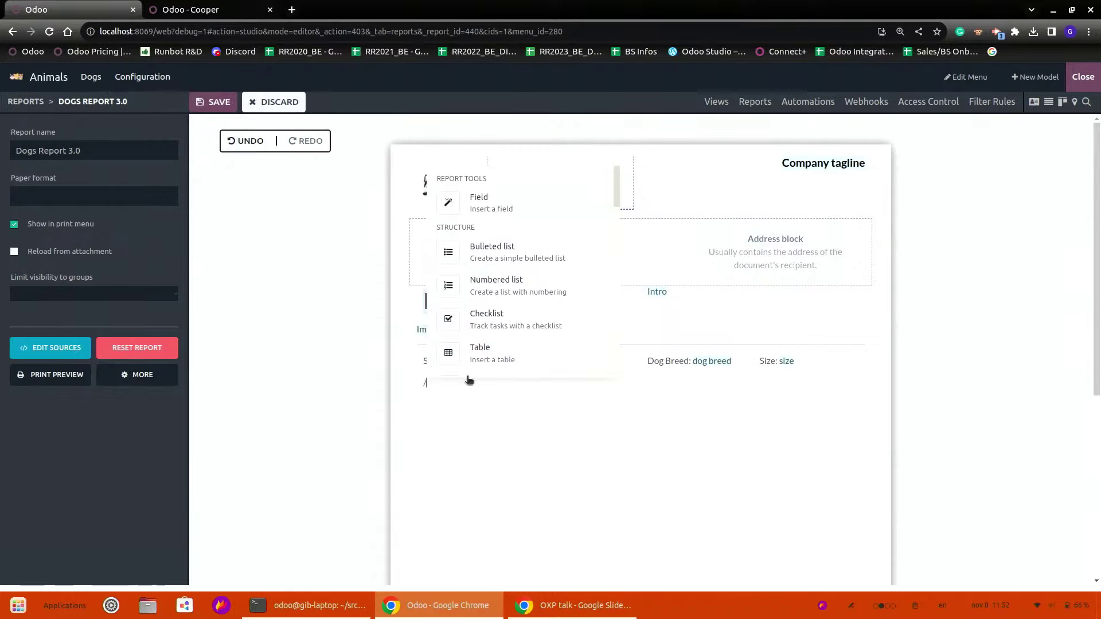
pyautogui.click(179, 4)
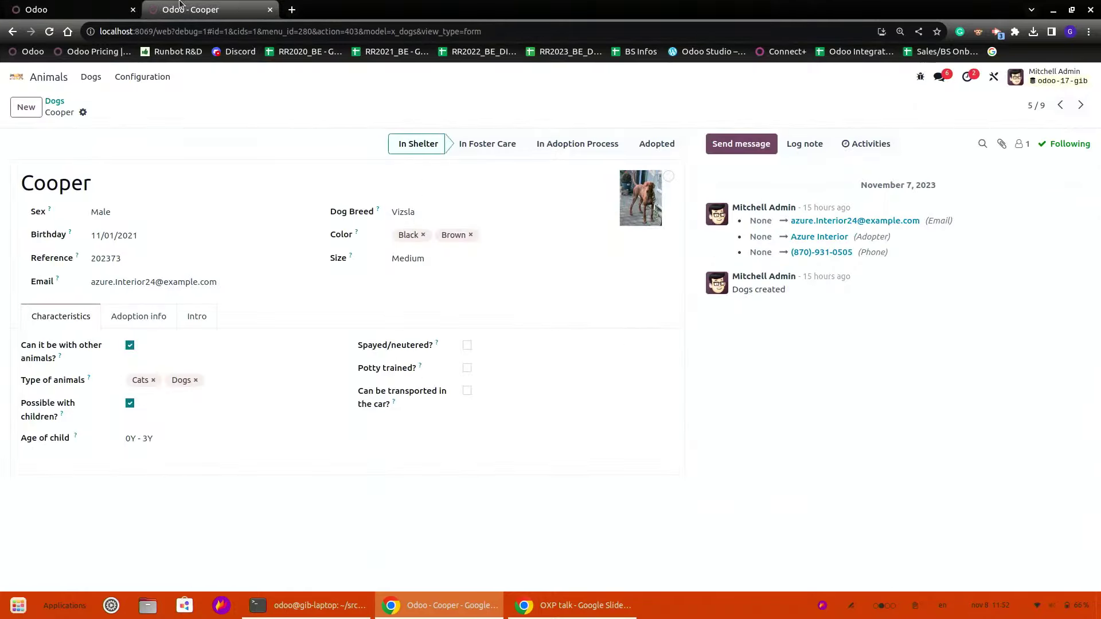
pyautogui.click(75, 9)
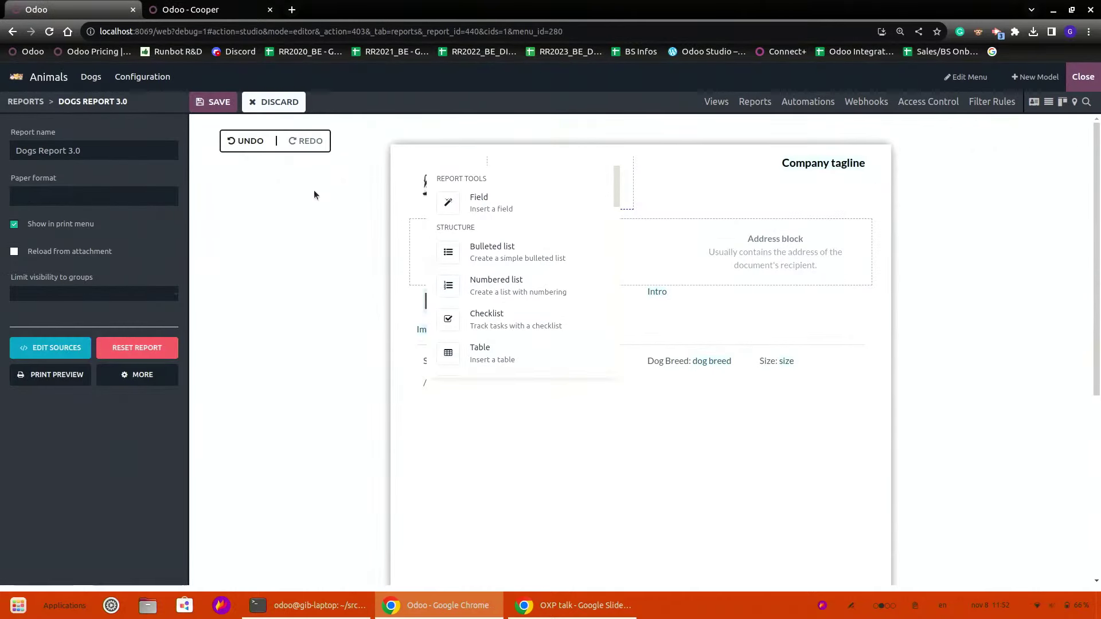
pyautogui.press('BackSpace')
pyautogui.write('Referen')
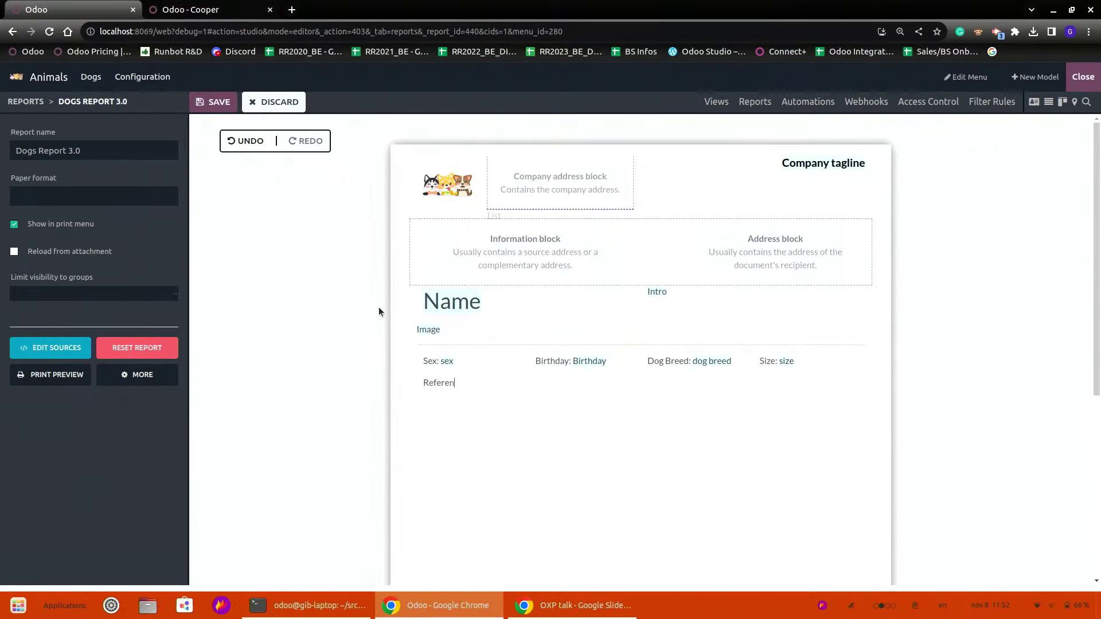
pyautogui.write('ce nr:/')
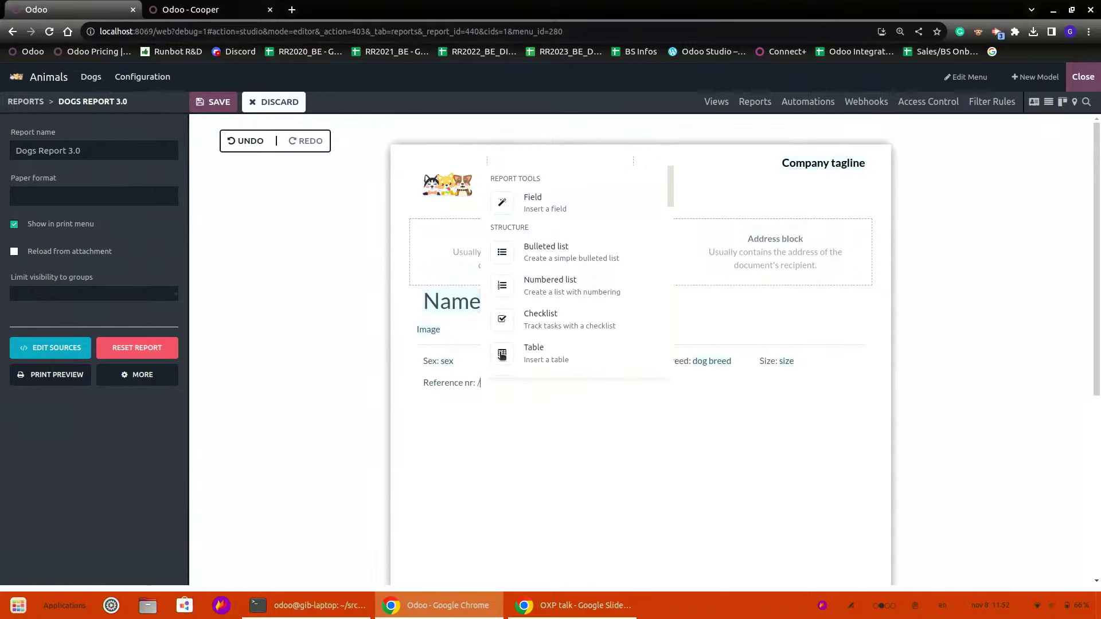
# Insert the Reference field (x_studio_reference) after the "Reference nr:" label with default text "ref nr", and save the report
pyautogui.click(542, 199)
pyautogui.write('ref')
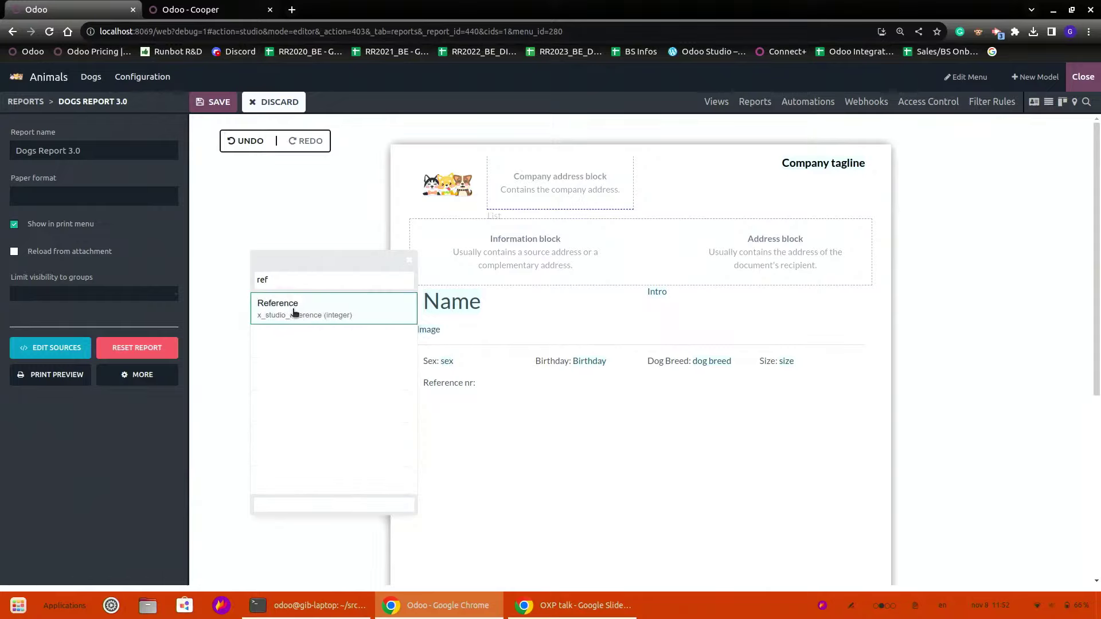
pyautogui.click(294, 312)
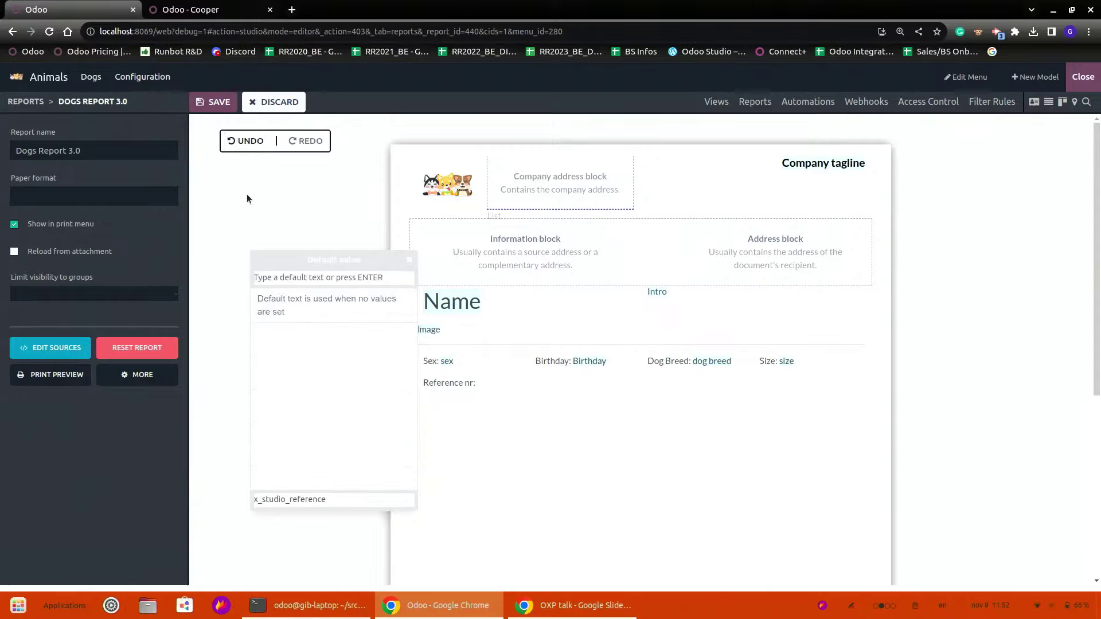
pyautogui.write('ref nr')
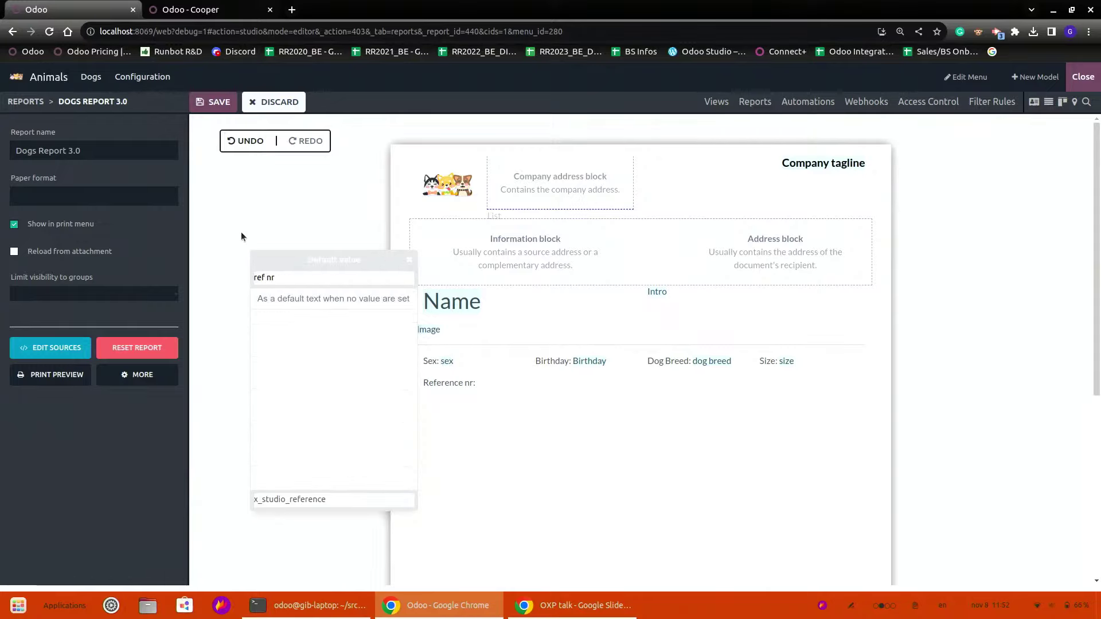
pyautogui.press('Return')
pyautogui.click(213, 101)
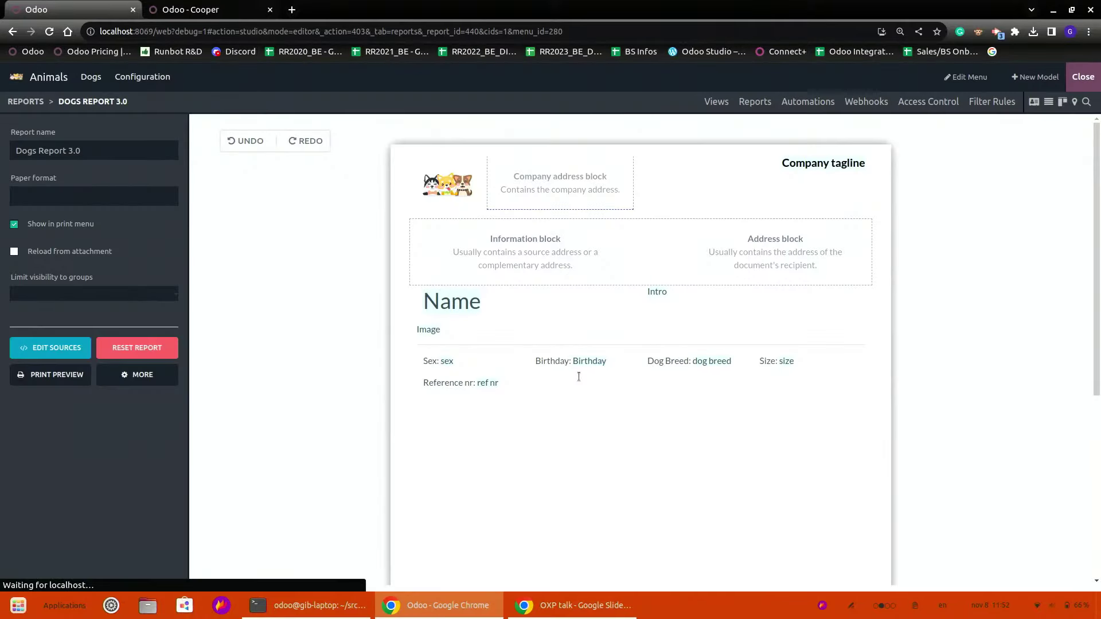
# Enter the label "Color:" on the line below "Dog Breed:" in the third column, checking the dog record for the name
pyautogui.click(737, 389)
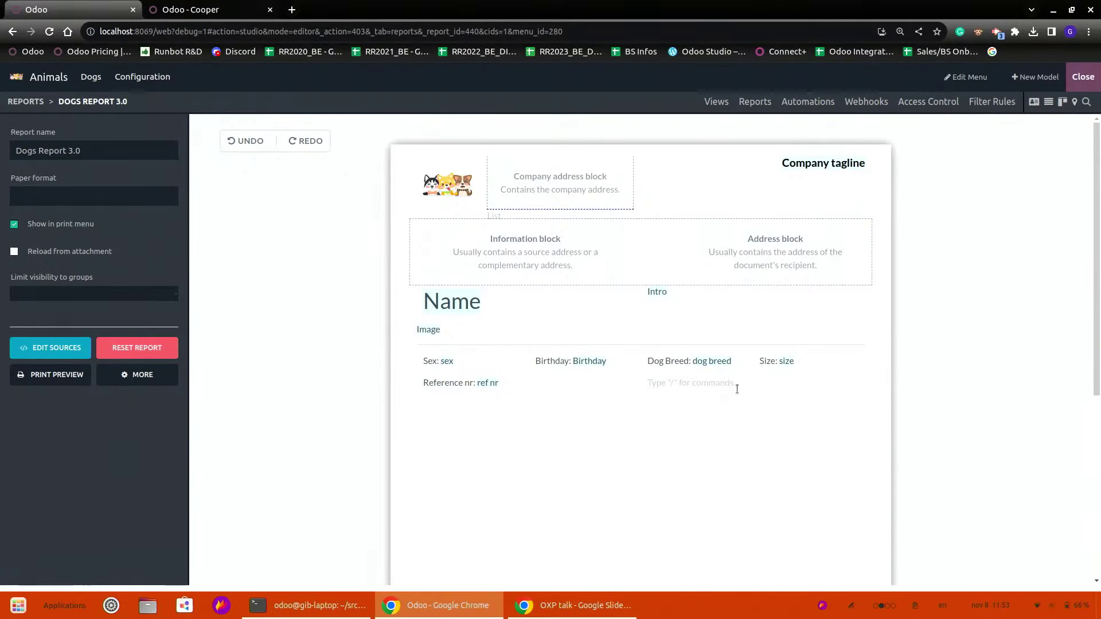
pyautogui.write('/')
pyautogui.press('Escape')
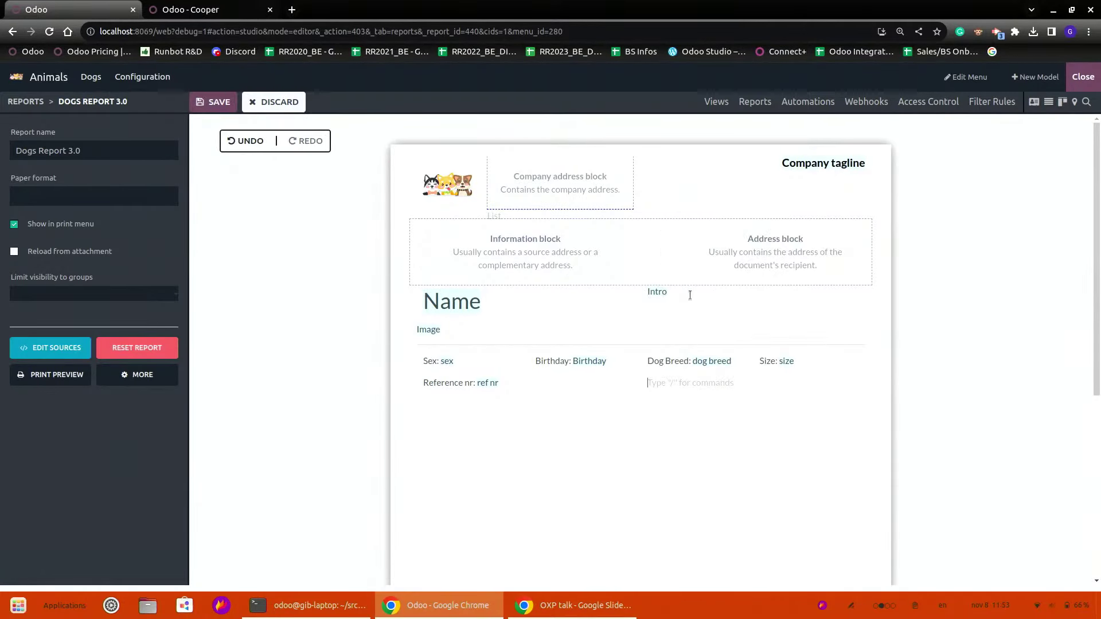
pyautogui.click(208, 4)
pyautogui.click(69, 9)
pyautogui.click(220, 5)
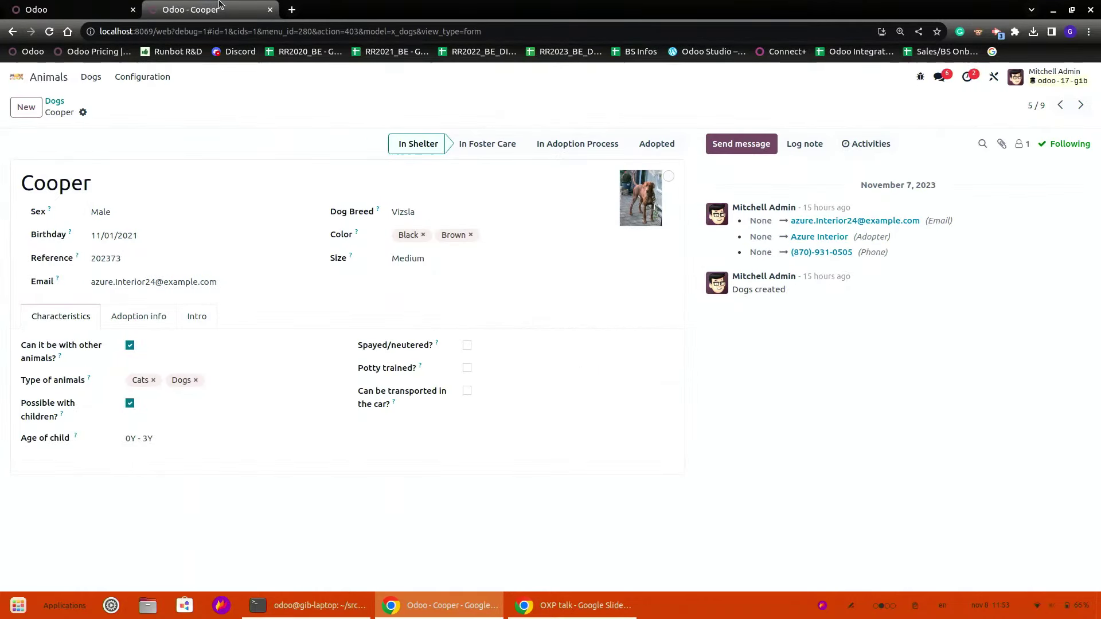
pyautogui.click(57, 8)
pyautogui.write(': /')
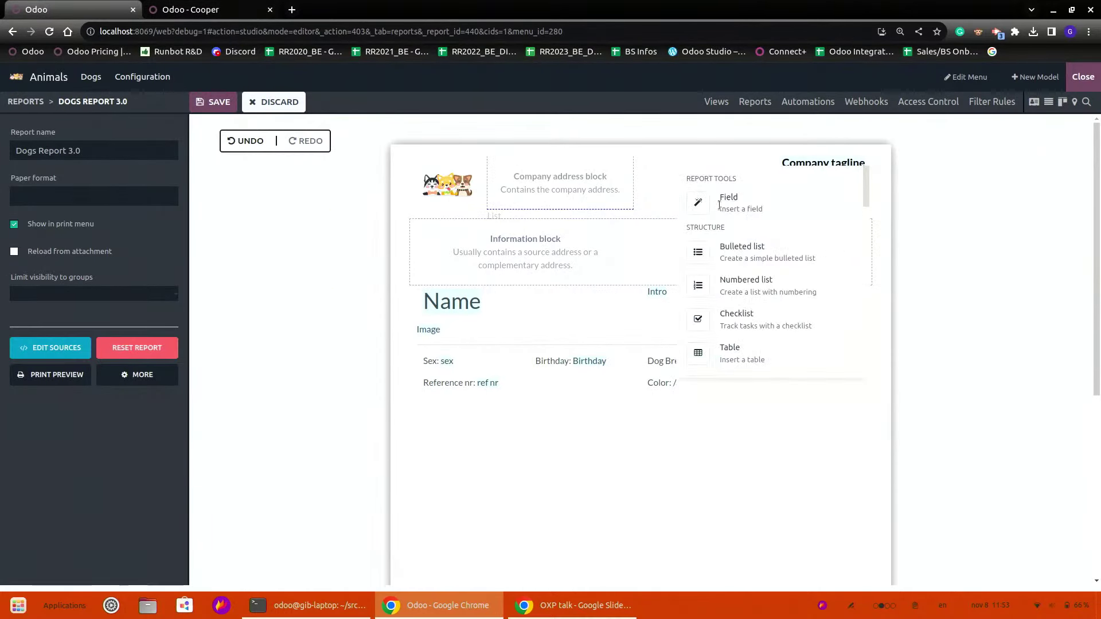
# Insert the Color field (x_color) after the "Color:" label with default text "Color", and save the report
pyautogui.press('Return')
pyautogui.write('co')
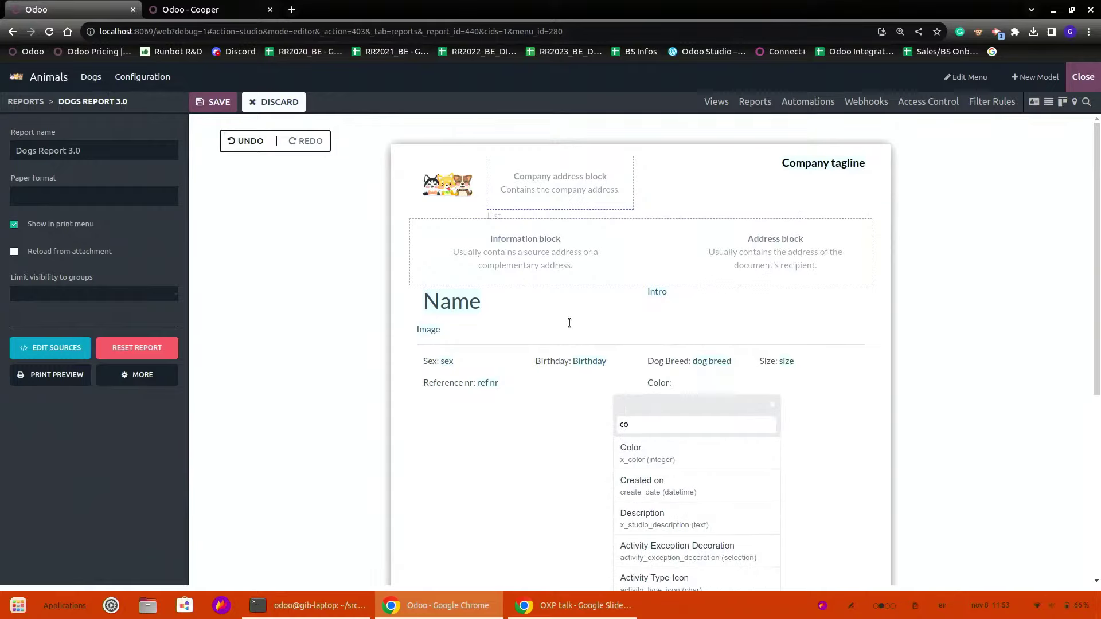
pyautogui.click(708, 457)
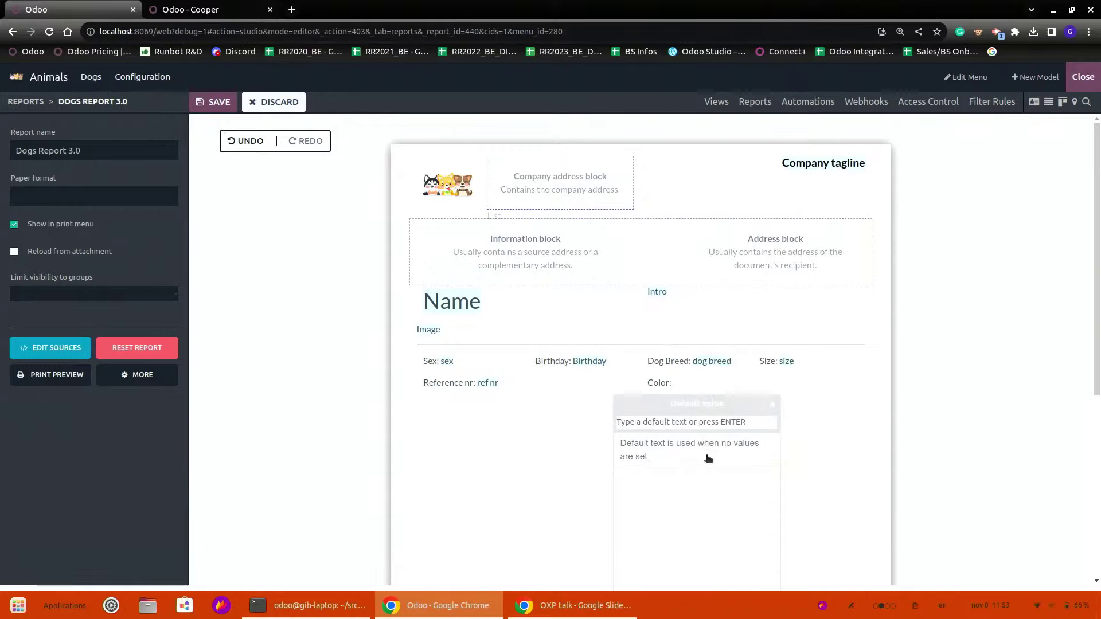
pyautogui.write('Color')
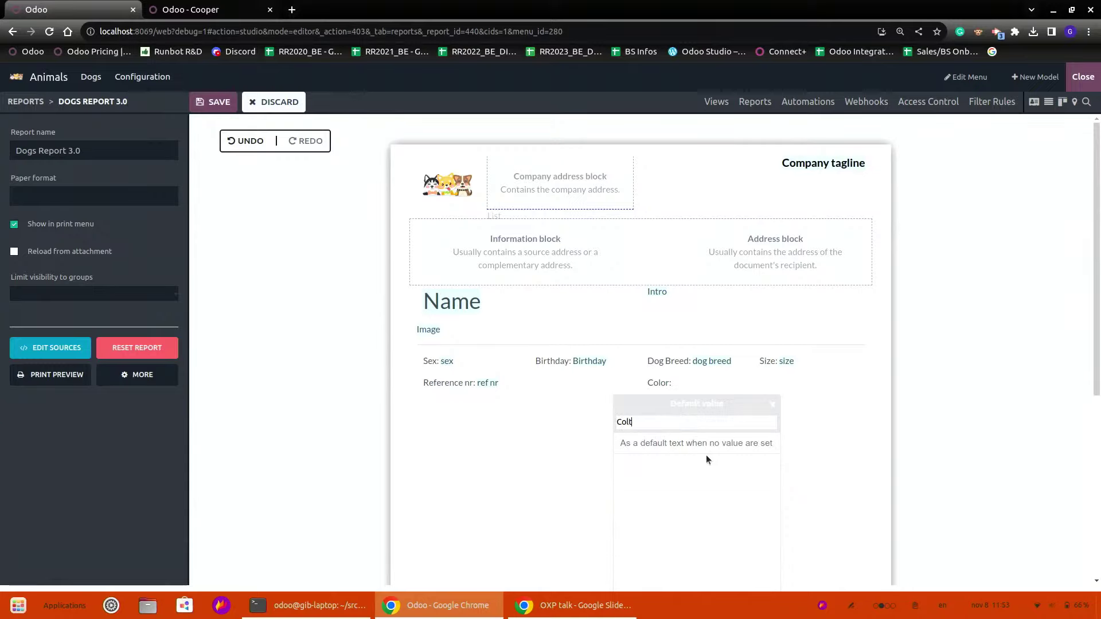
pyautogui.press('Return')
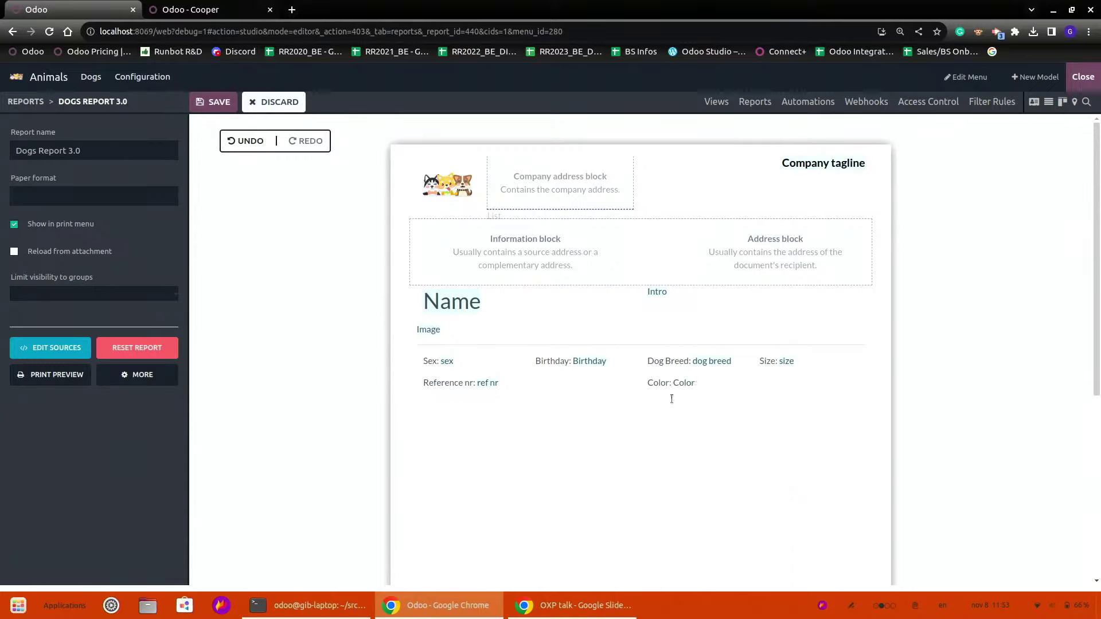
pyautogui.press('Return')
pyautogui.click(212, 102)
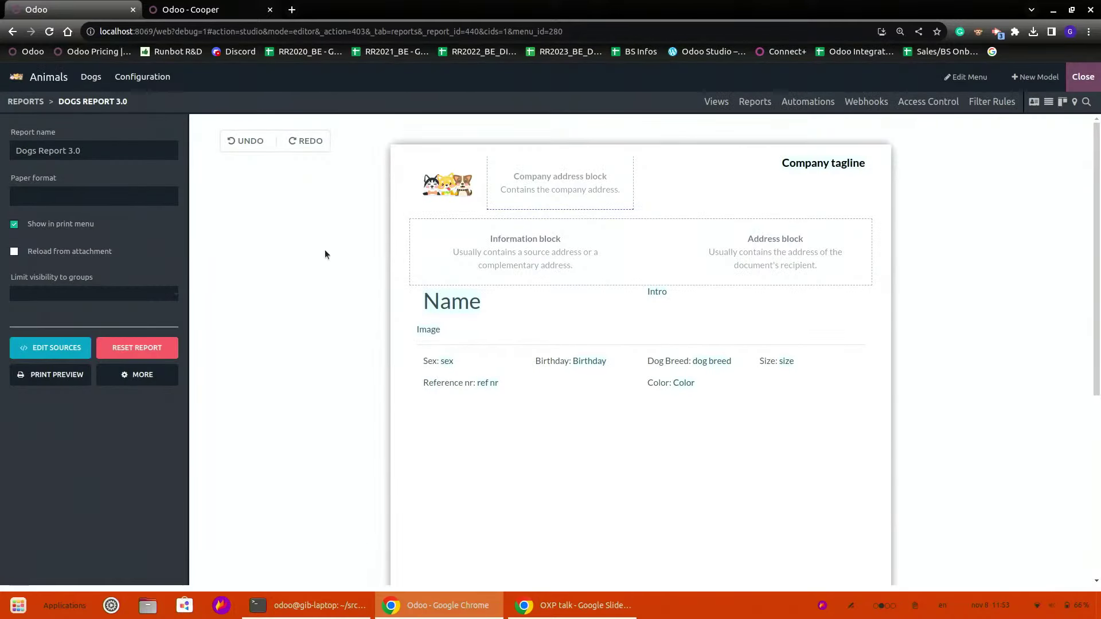
# Check the rendered dog details in the report's source editing preview for Cooper, and close the sources
pyautogui.click(62, 347)
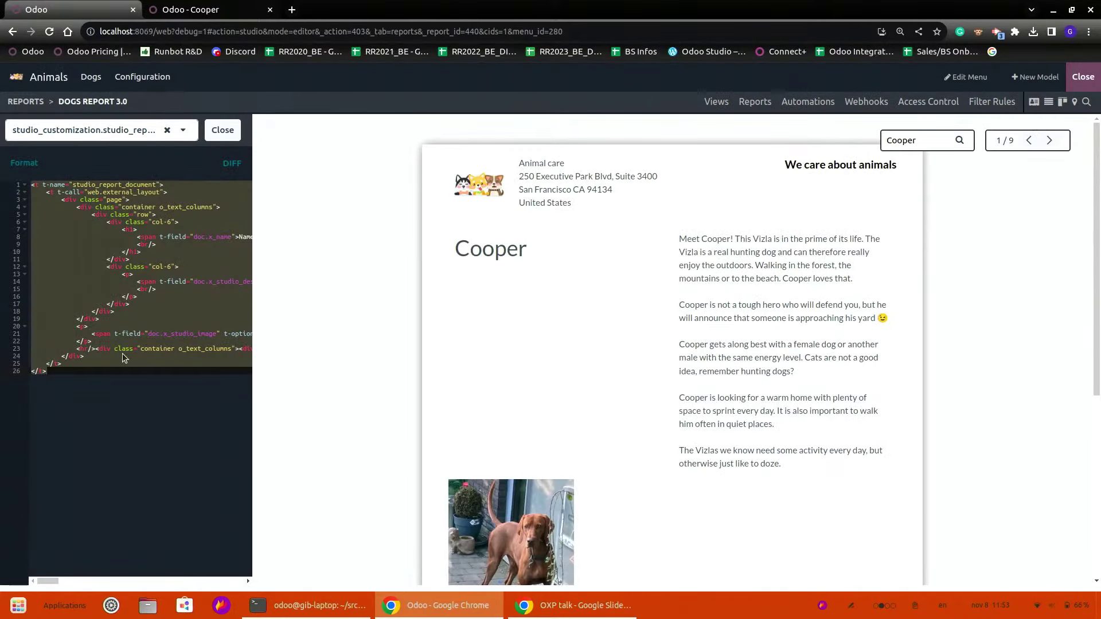
pyautogui.scroll(-5, 675, 449)
pyautogui.scroll(5, 675, 449)
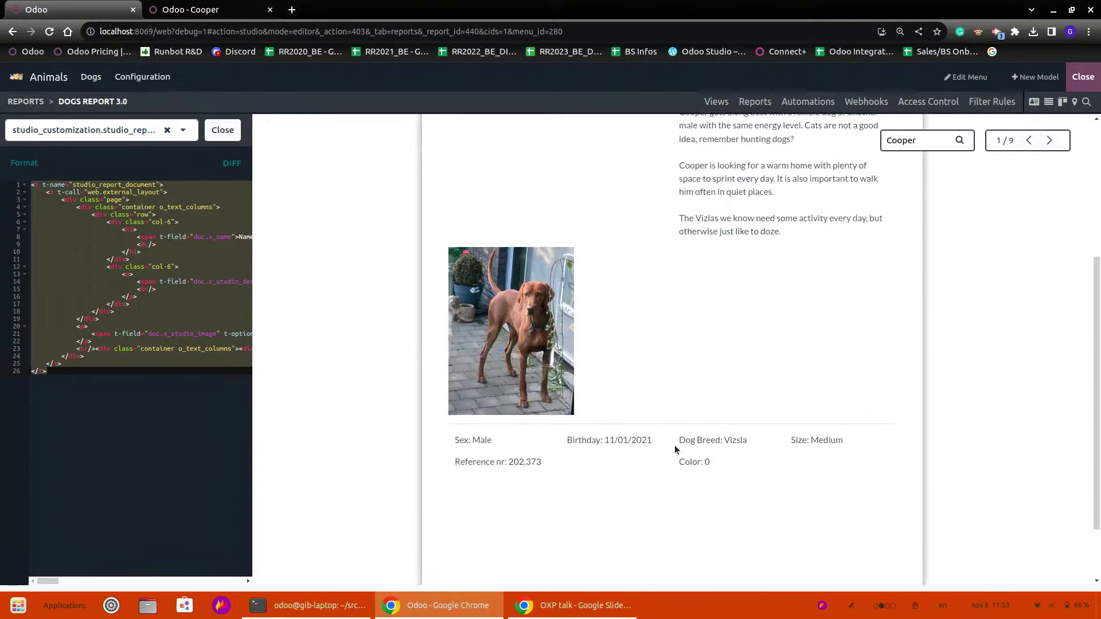
pyautogui.scroll(-5, 584, 391)
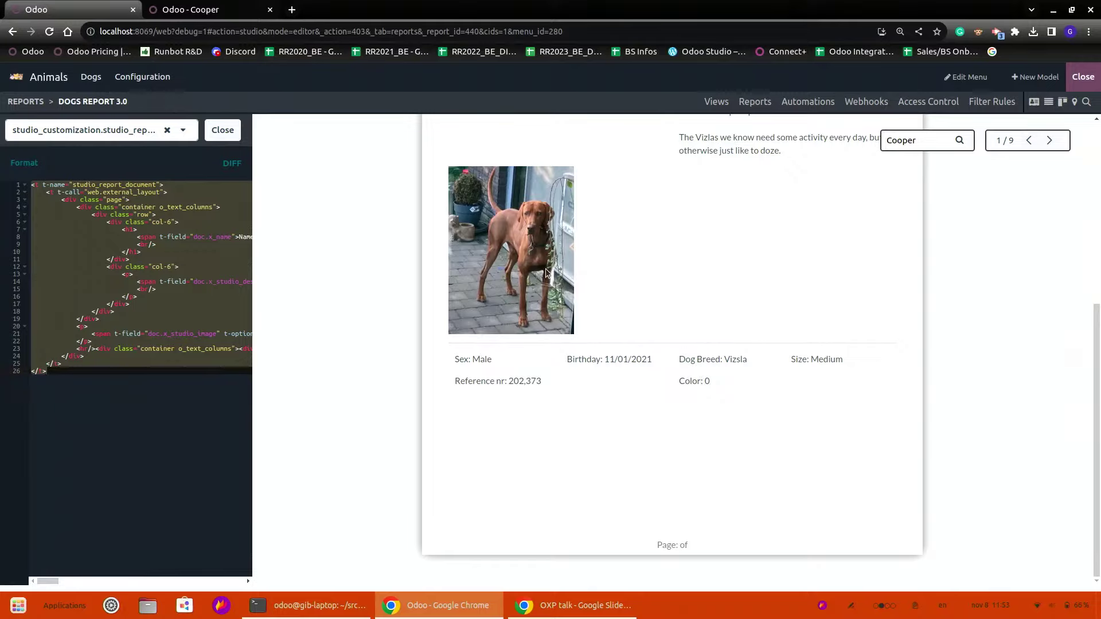
pyautogui.click(223, 129)
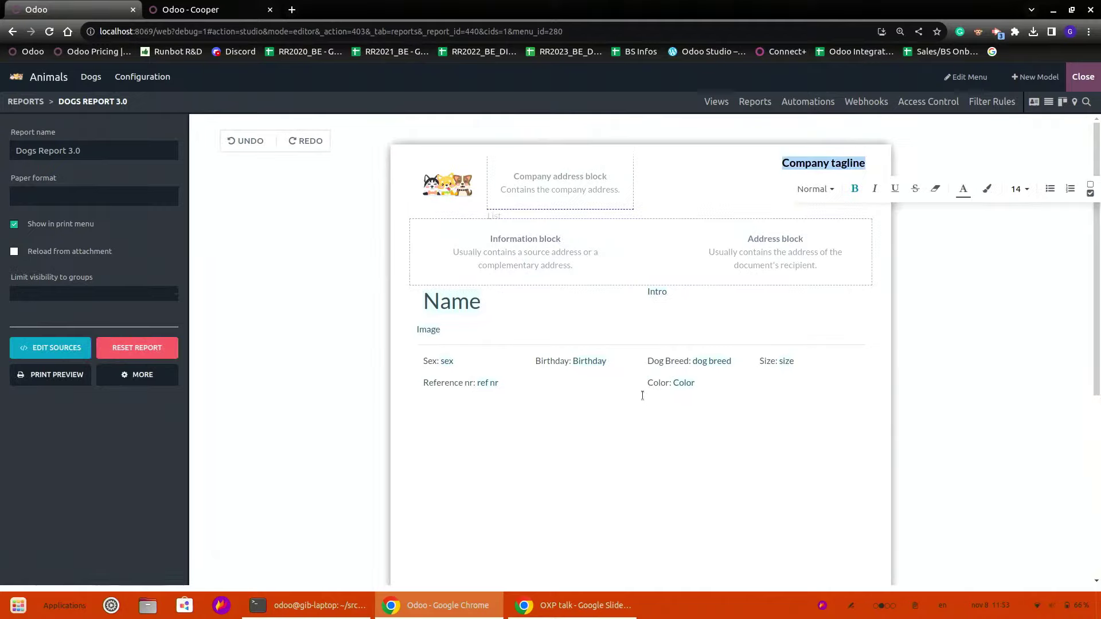
pyautogui.click(722, 397)
pyautogui.press('Return')
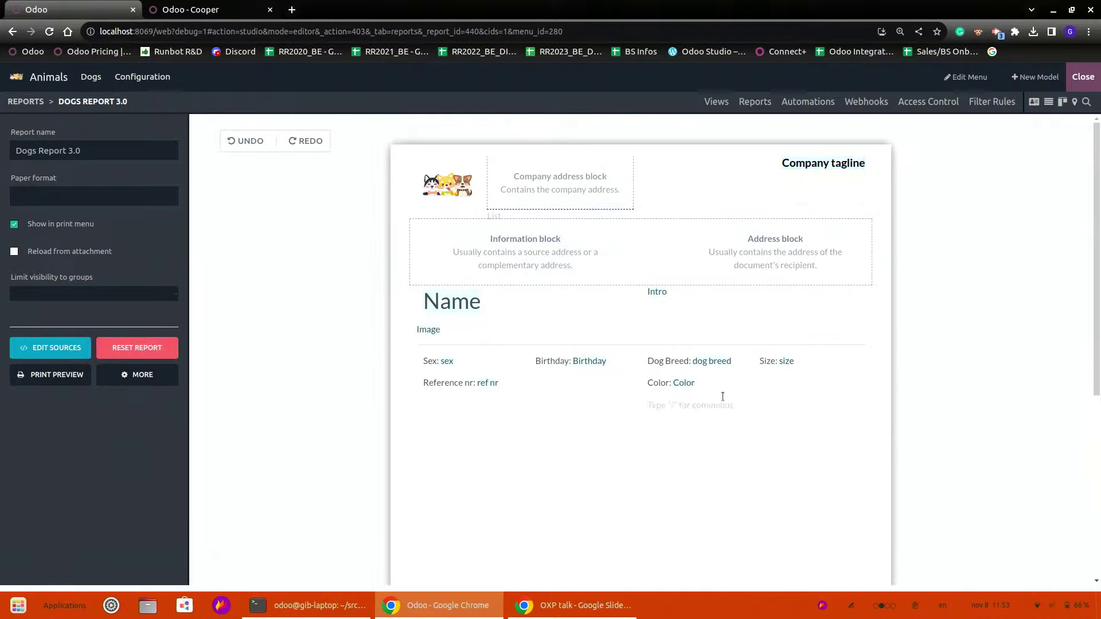
pyautogui.click(515, 419)
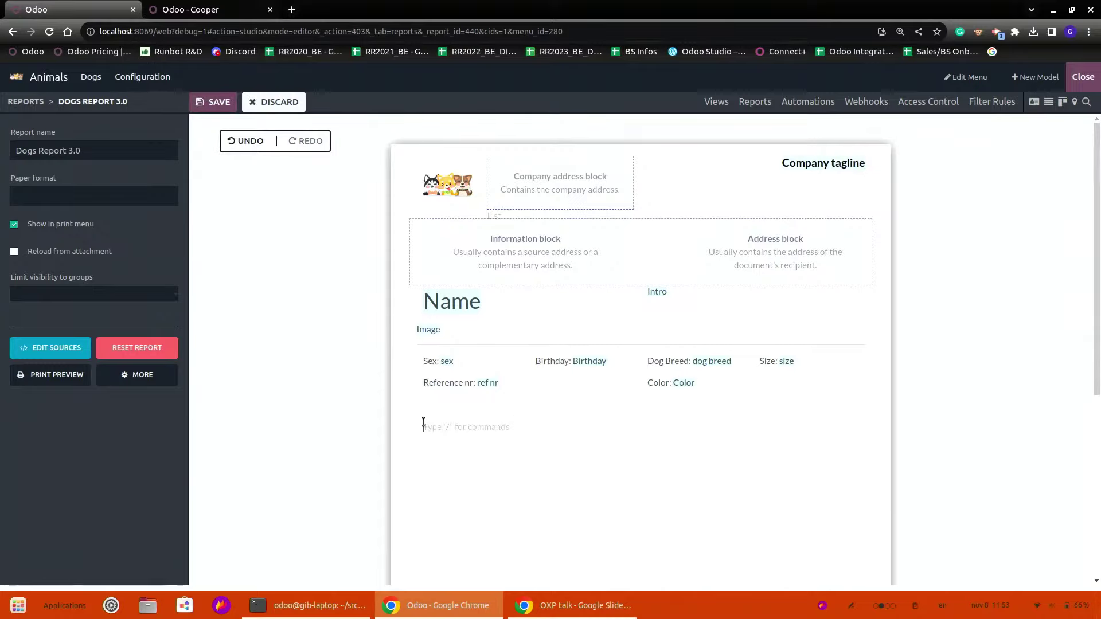
pyautogui.press('BackSpace')
pyautogui.press('Return')
pyautogui.write('/')
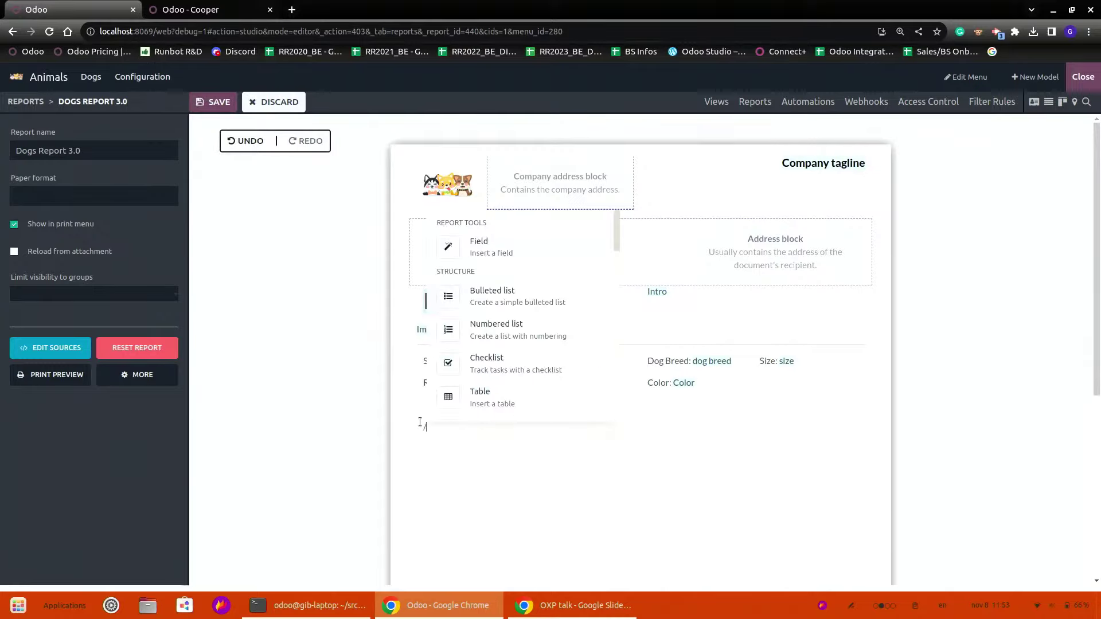
pyautogui.click(491, 254)
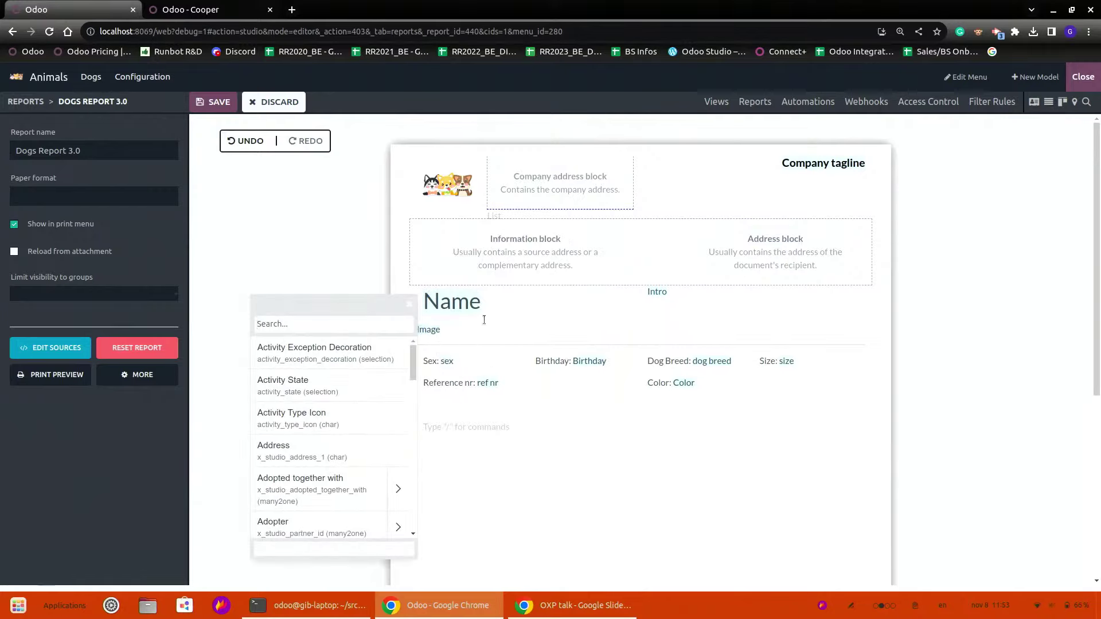
pyautogui.click(410, 305)
pyautogui.click(408, 305)
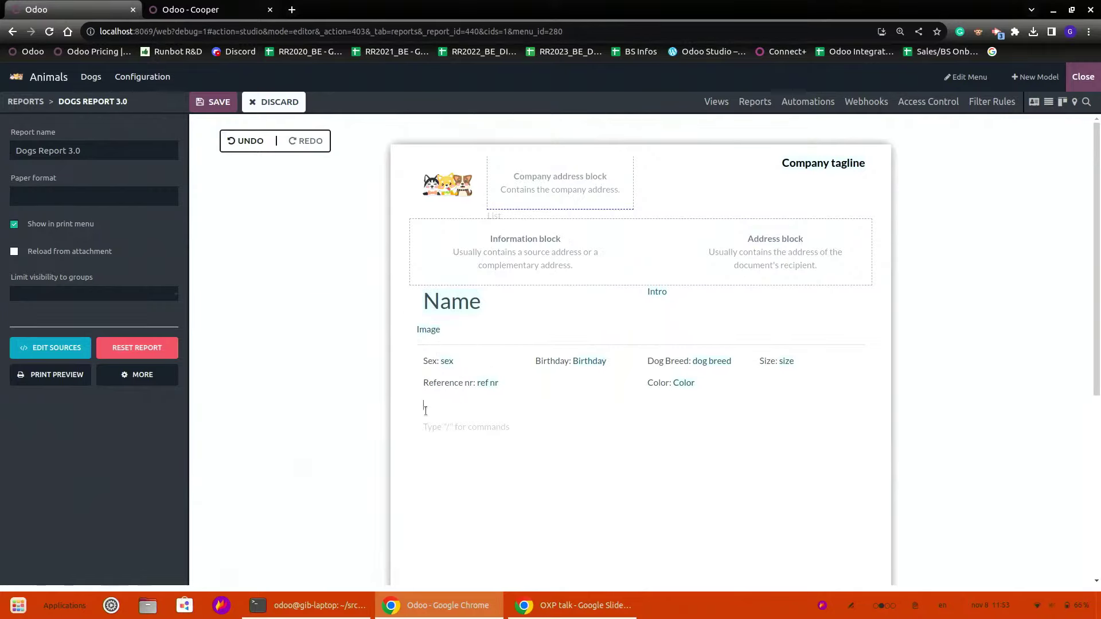
# Insert a horizontal separator below "Reference nr:" in the first column
pyautogui.write('/')
pyautogui.scroll(-5, 481, 315)
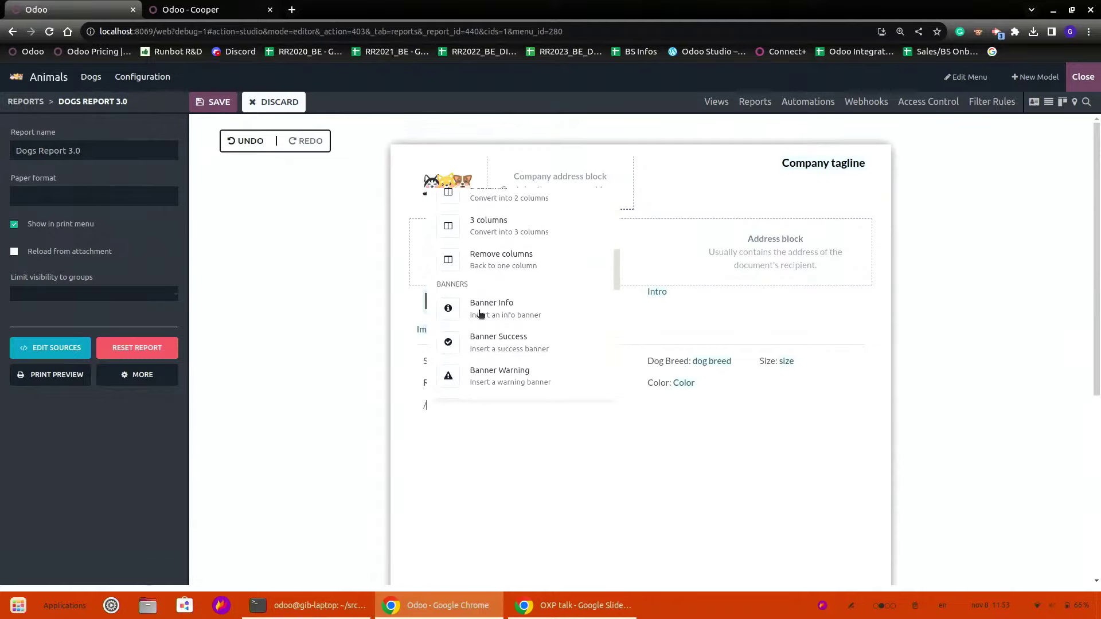
pyautogui.scroll(4, 480, 315)
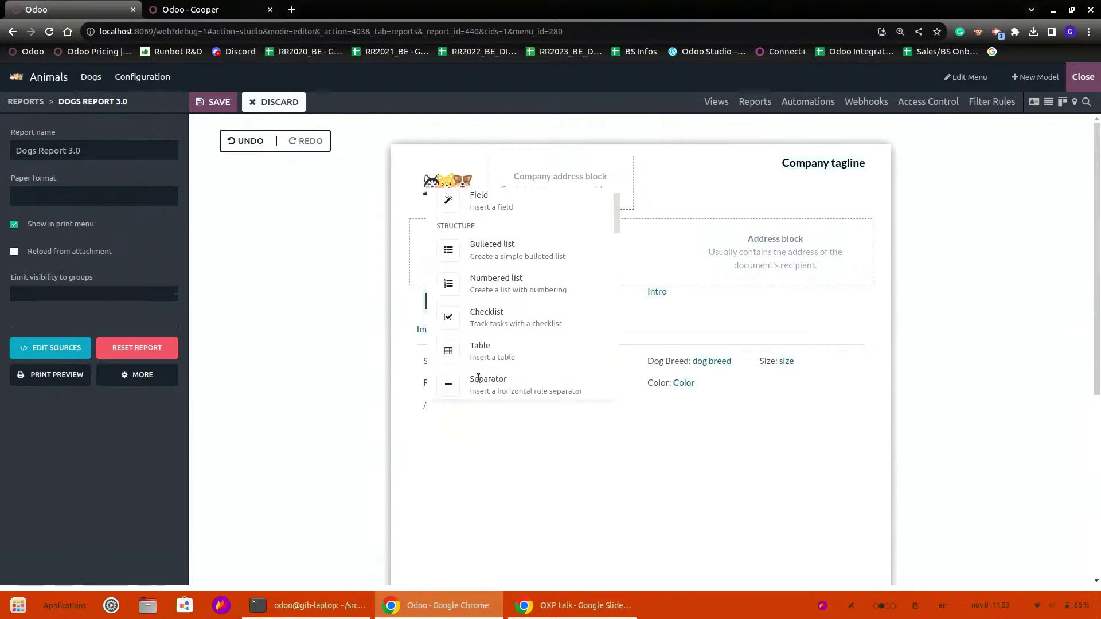
pyautogui.press('BackSpace')
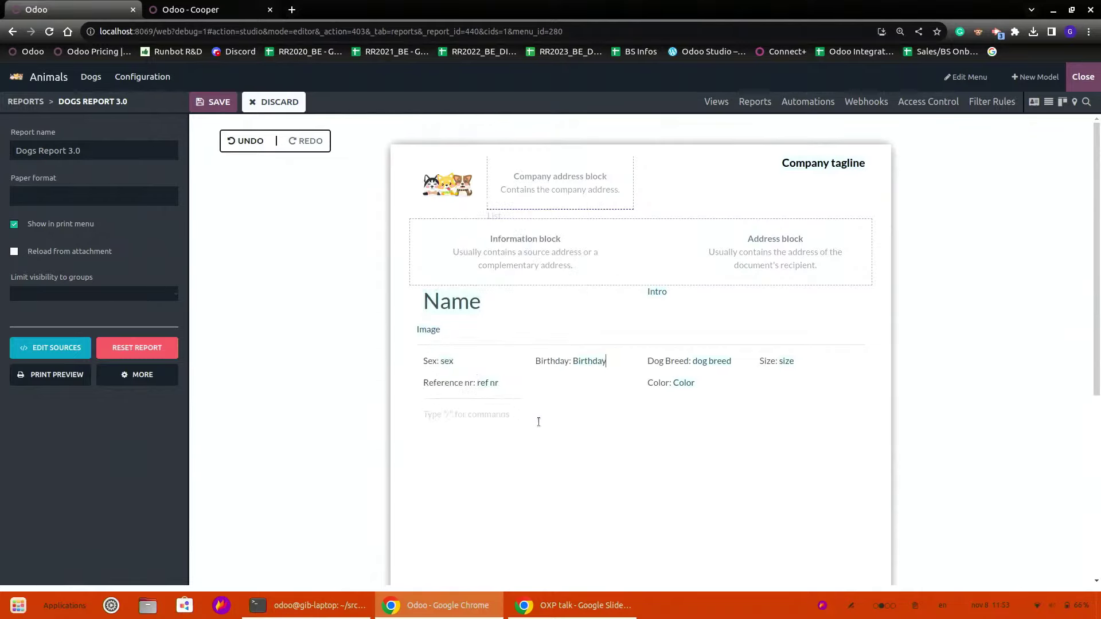
# Try to replace the field after the "Birthday:" label with a new Birthday field (x_studio_birthday)
pyautogui.press('BackSpace')
pyautogui.press('BackSpace')
pyautogui.press('BackSpace')
pyautogui.press('BackSpace')
pyautogui.write('/')
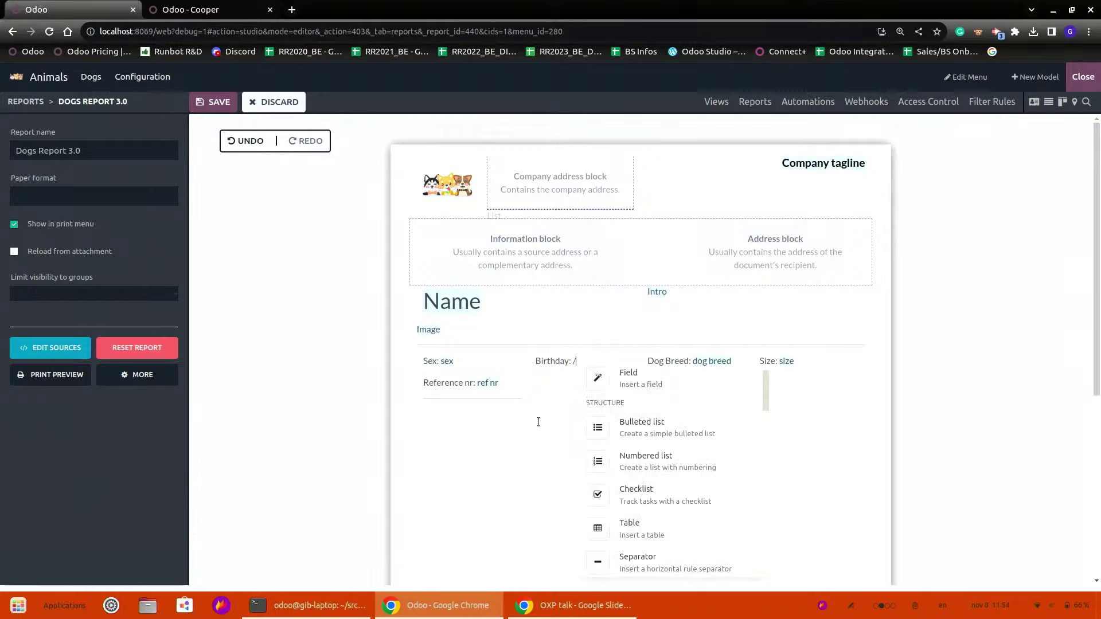
pyautogui.click(644, 382)
pyautogui.write('birth')
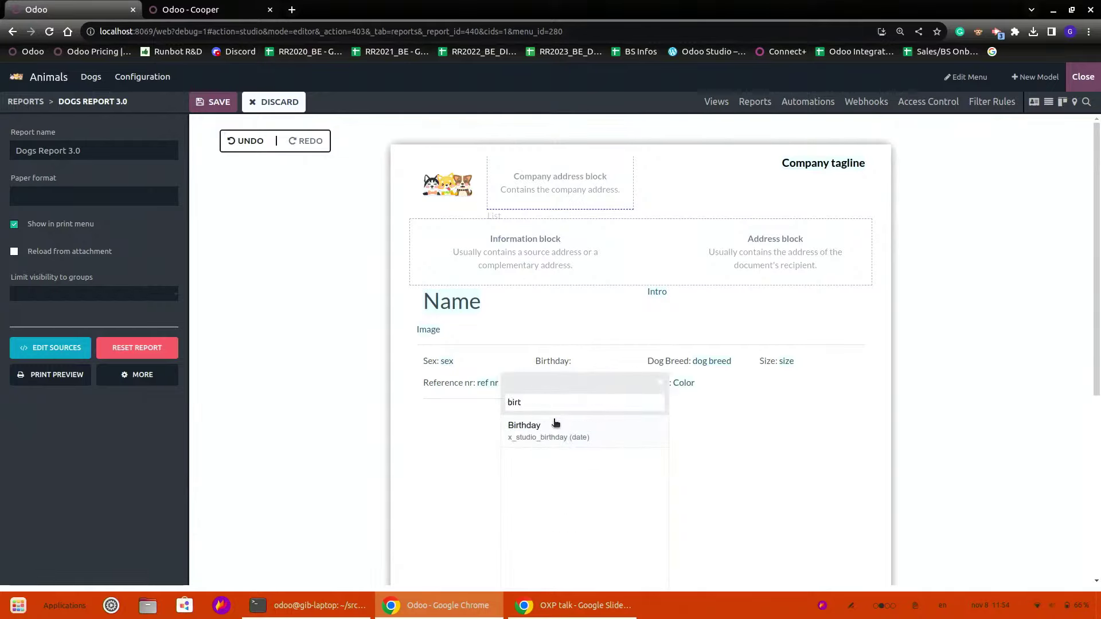
pyautogui.click(553, 427)
pyautogui.press('Return')
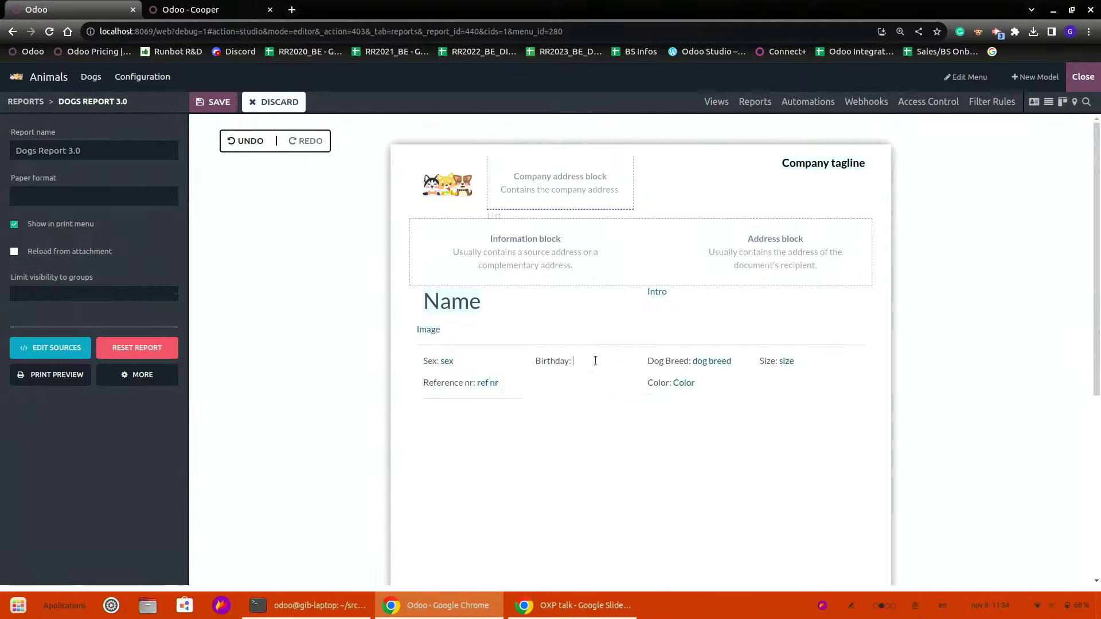
# Insert a table with 2 columns and 6 rows below the separator in the first column
pyautogui.click(420, 416)
pyautogui.click(411, 344)
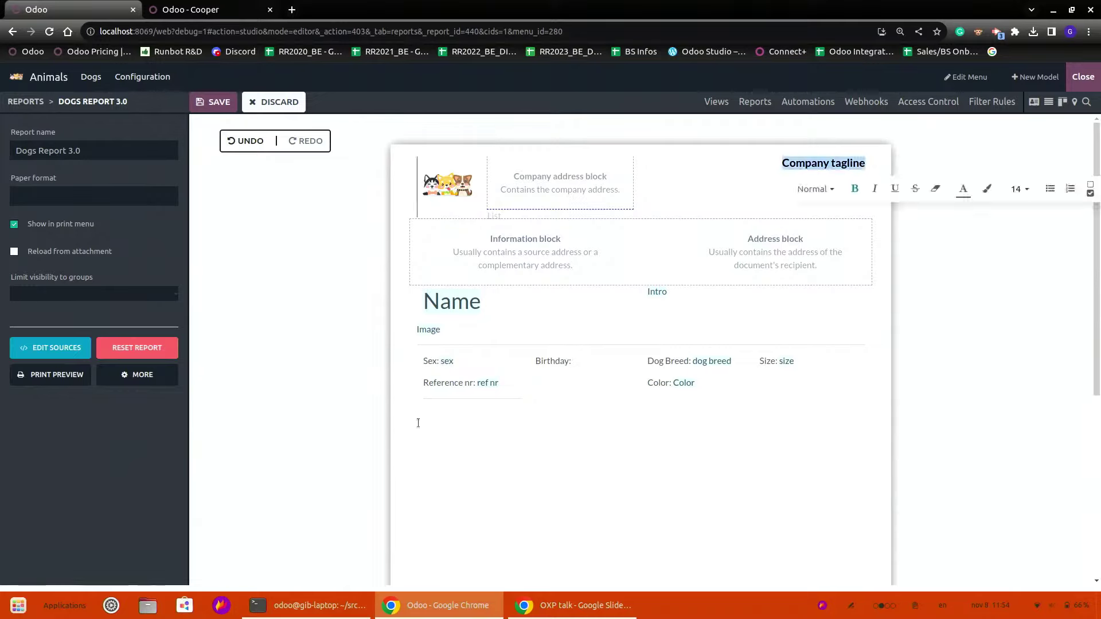
pyautogui.click(418, 442)
pyautogui.click(418, 486)
pyautogui.click(429, 412)
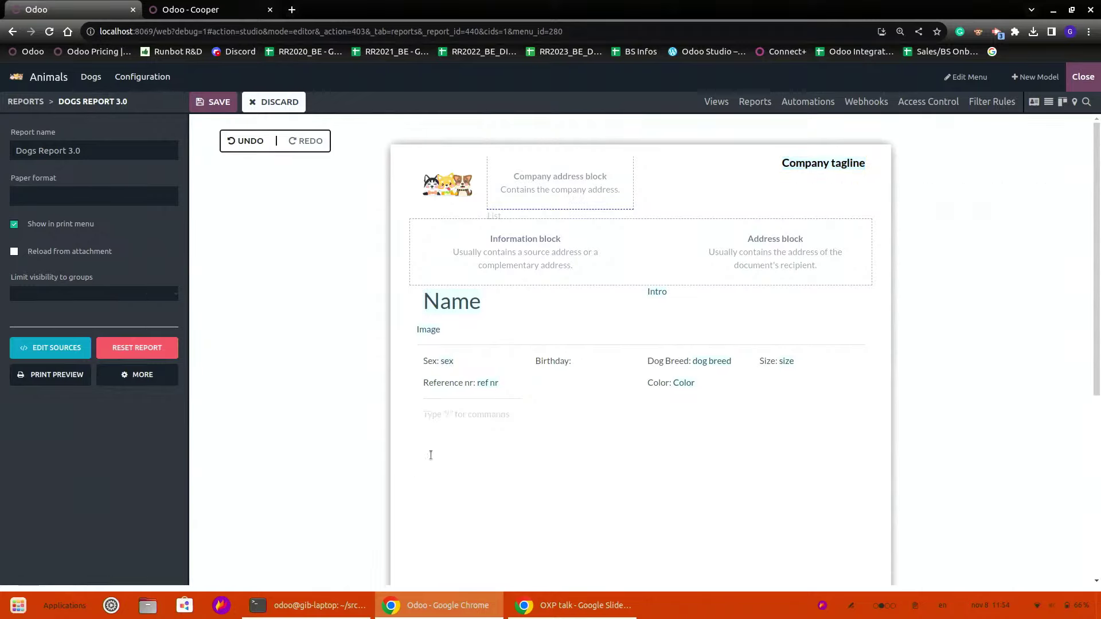
pyautogui.write('/')
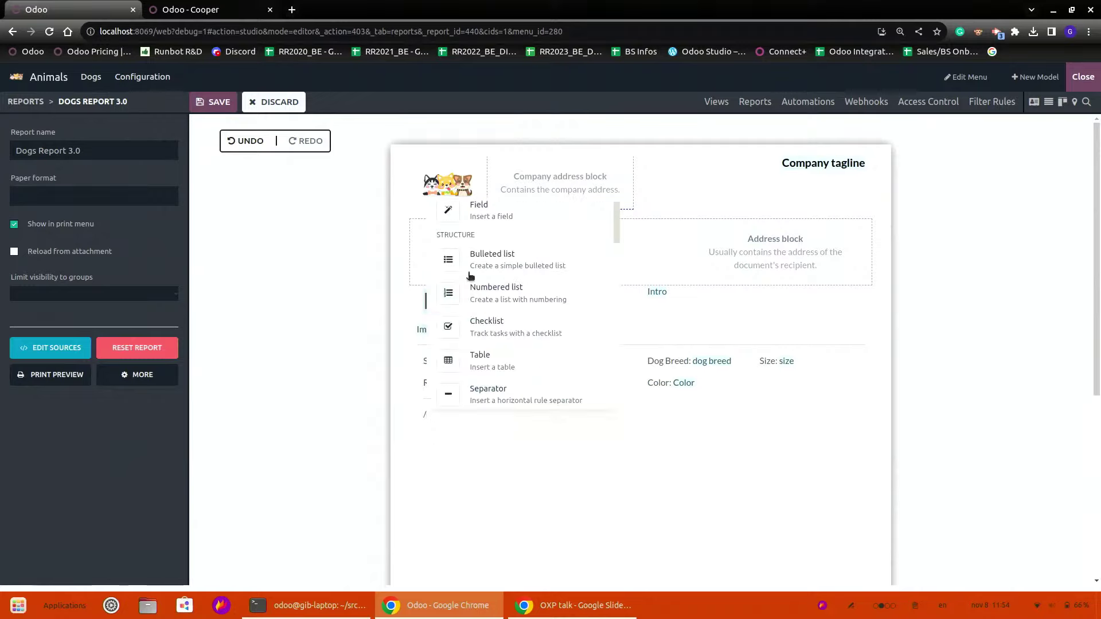
pyautogui.scroll(-2, 504, 321)
pyautogui.scroll(1, 519, 331)
pyautogui.click(487, 326)
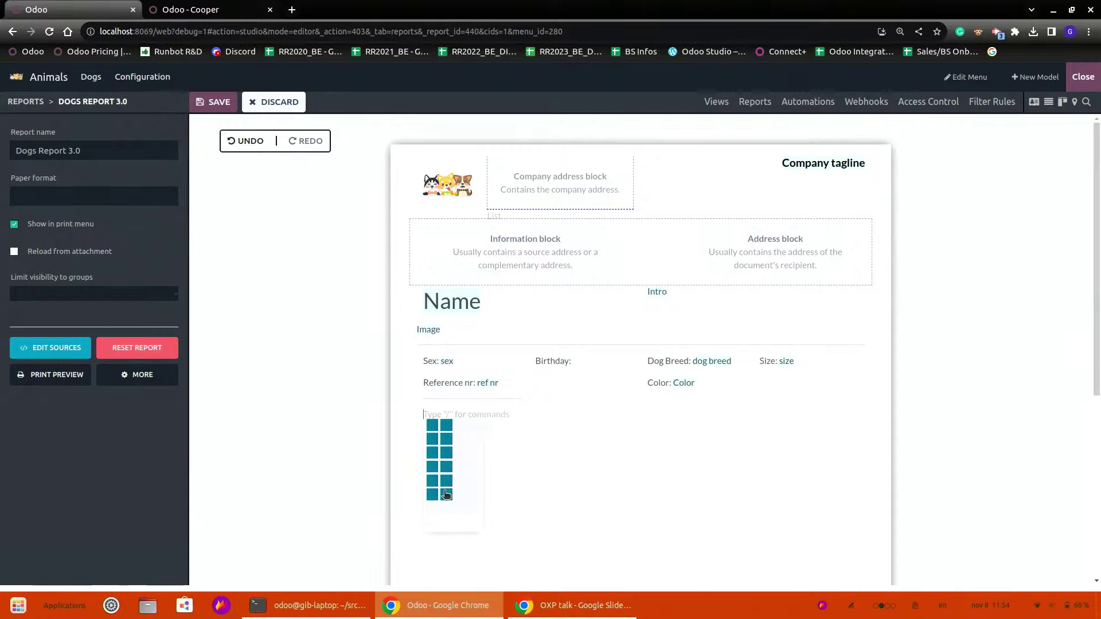
pyautogui.click(447, 486)
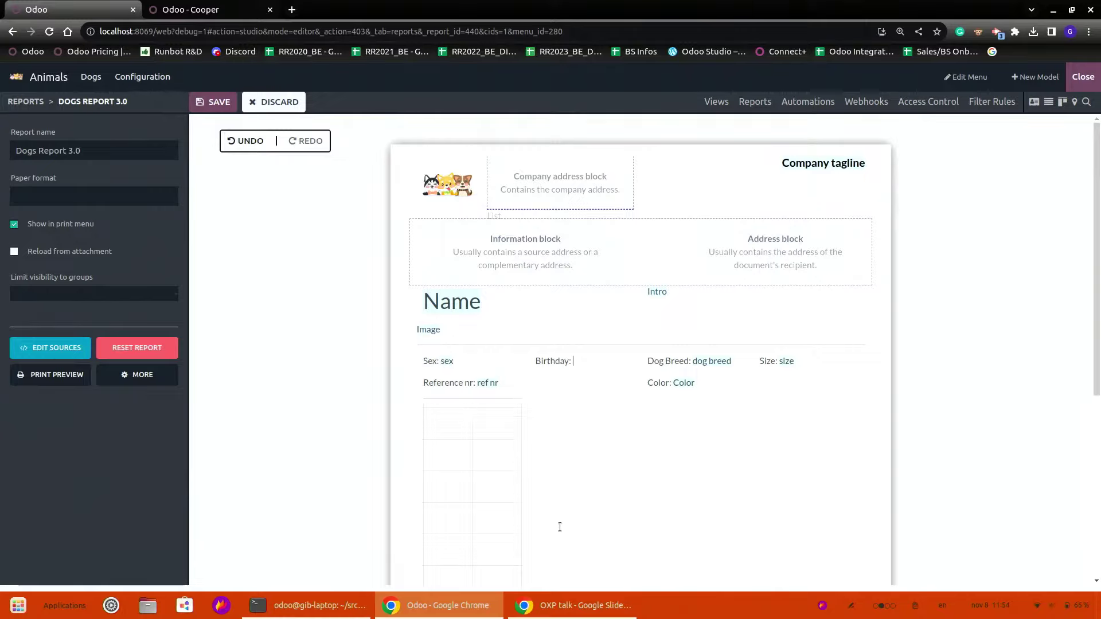
# Insert a second table with 2 columns and 6 rows below the first table
pyautogui.scroll(-5, 560, 525)
pyautogui.moveTo(532, 392); pyautogui.dragTo(536, 355)
pyautogui.click(536, 354)
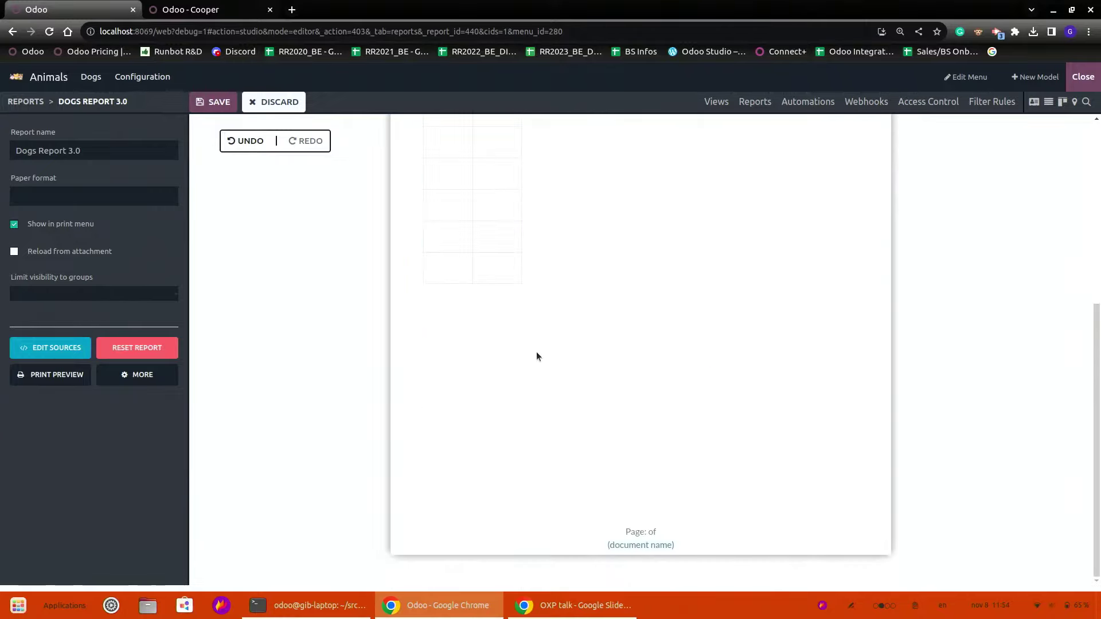
pyautogui.click(445, 328)
pyautogui.write('/')
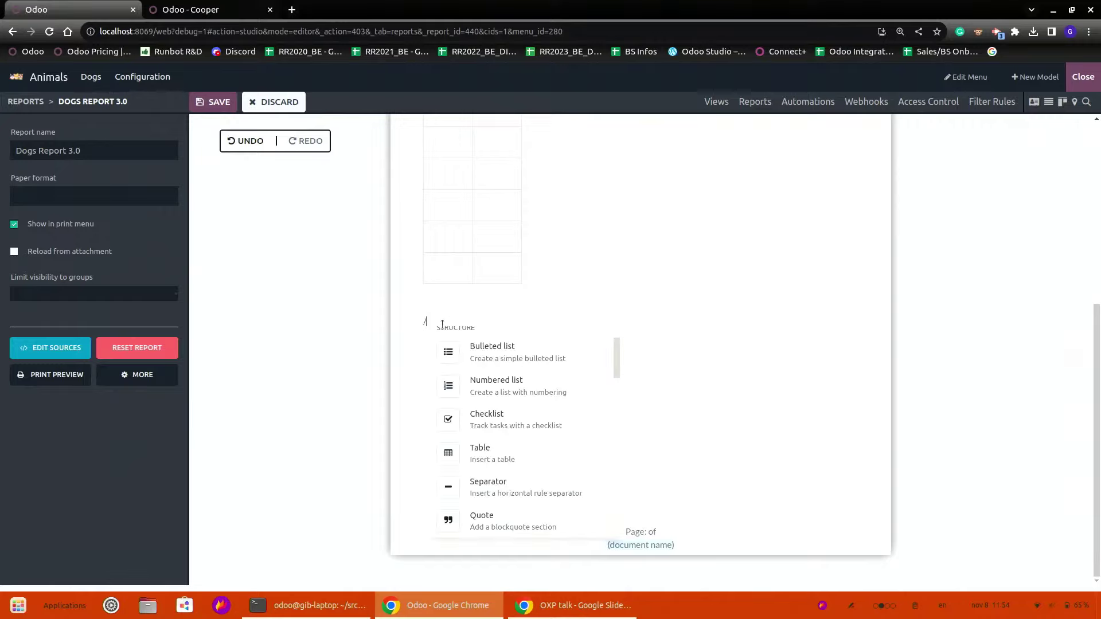
pyautogui.scroll(-1, 500, 484)
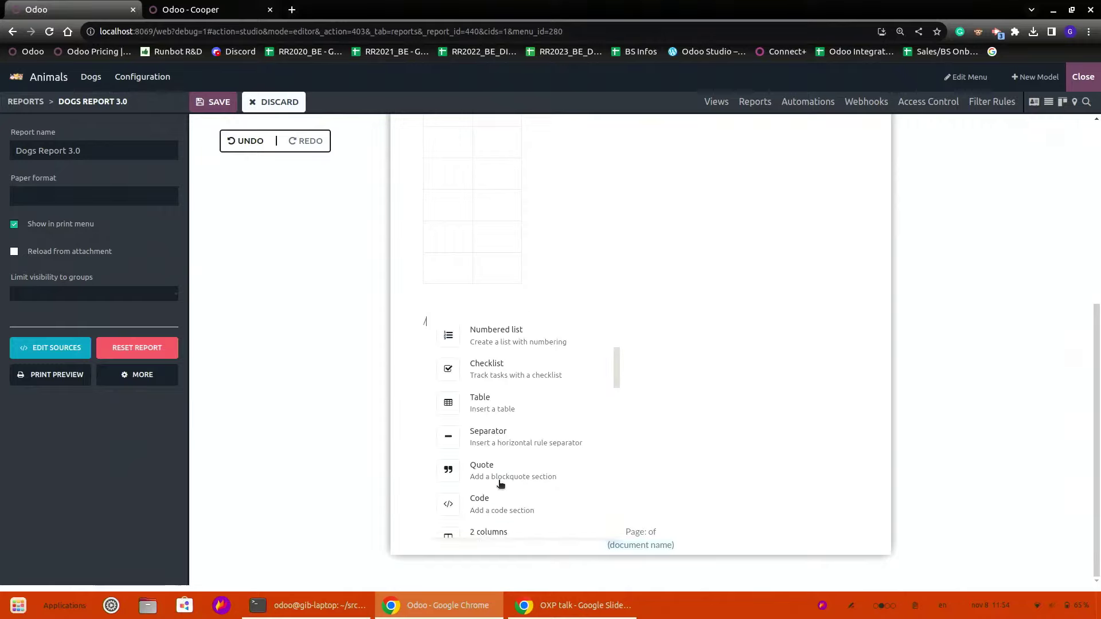
pyautogui.click(494, 409)
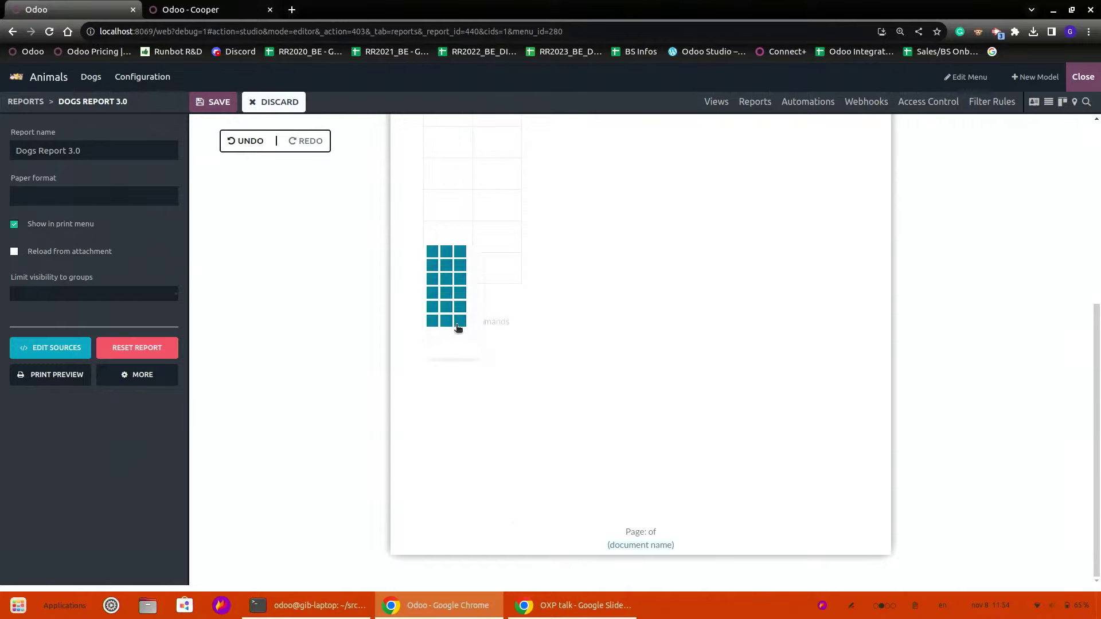
pyautogui.click(446, 322)
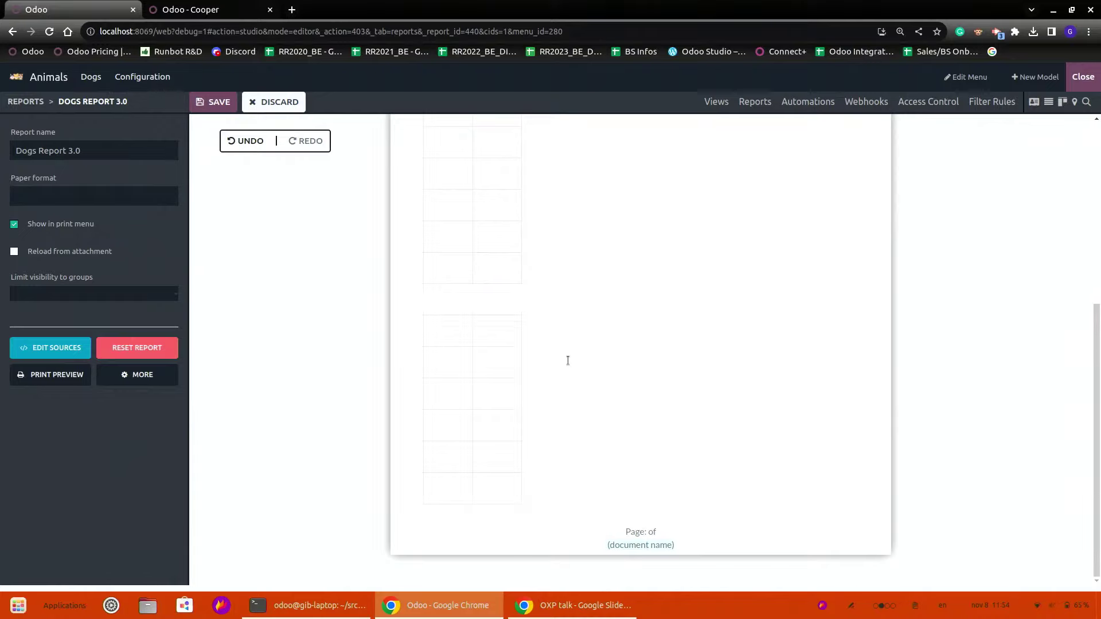
# Discard all unsaved edits to the report and confirm
pyautogui.scroll(5, 568, 360)
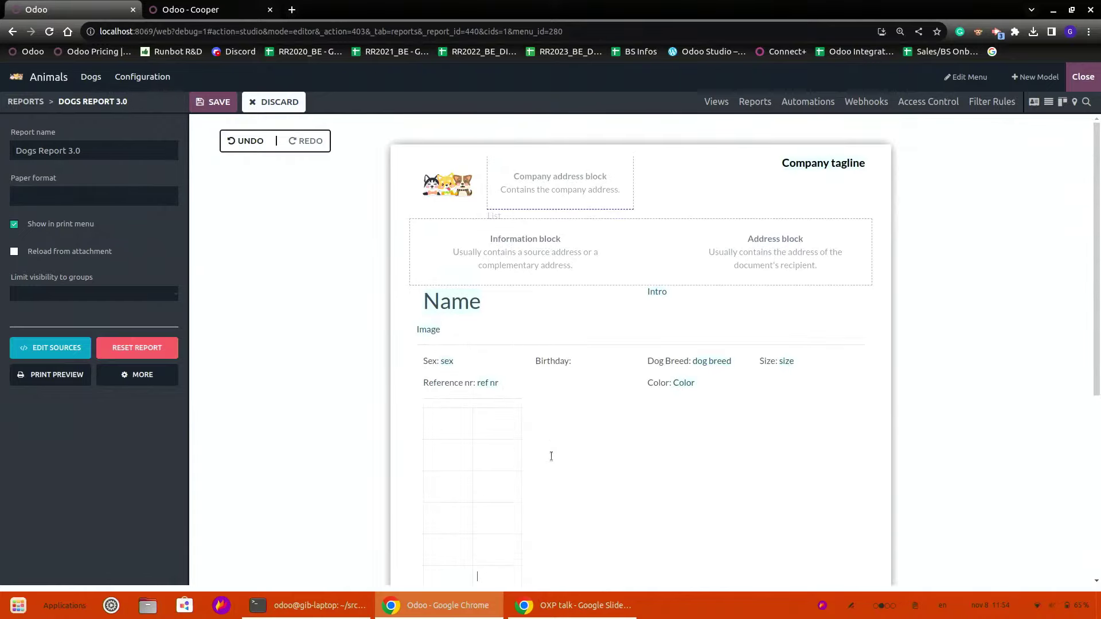
pyautogui.click(492, 418)
pyautogui.click(280, 103)
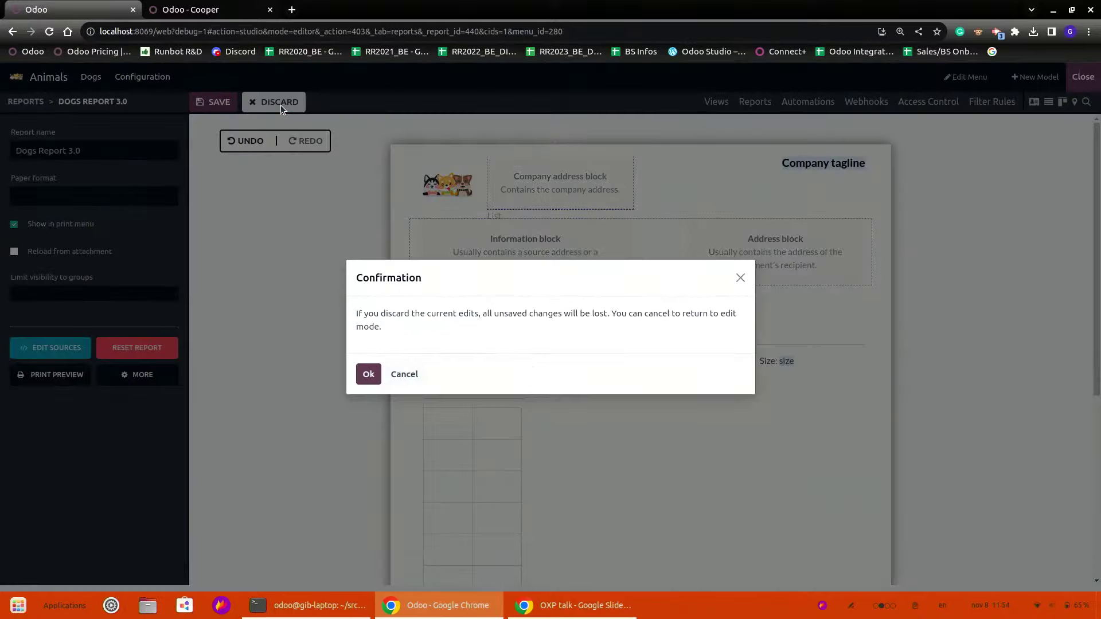
pyautogui.click(368, 373)
# Add blank space between the Image field and the horizontal separator above the dog details
pyautogui.click(463, 444)
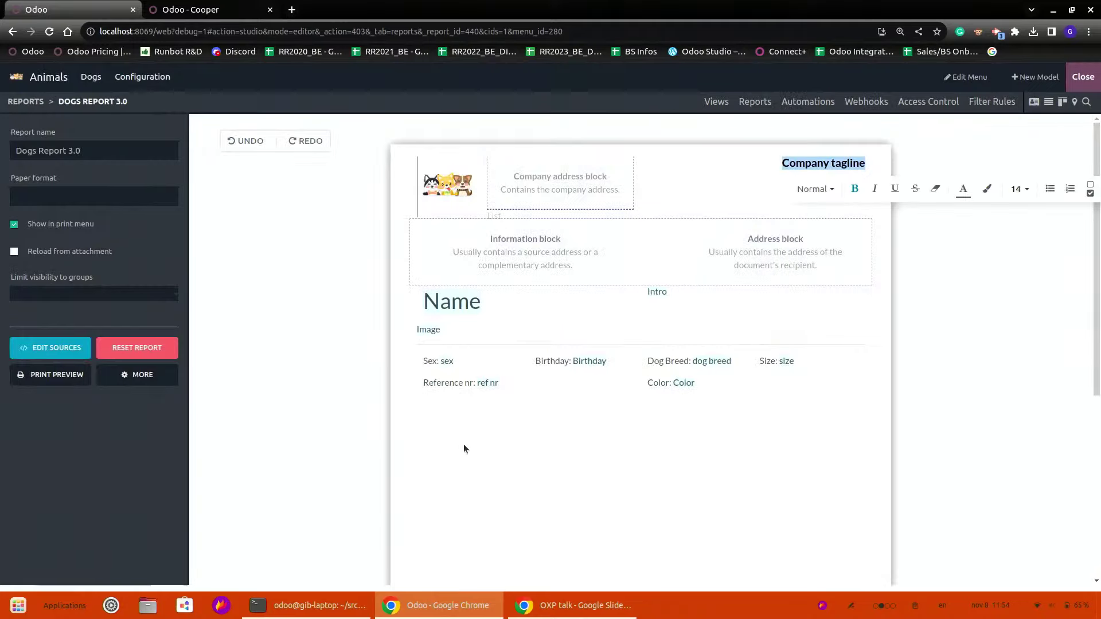
pyautogui.scroll(-3, 463, 444)
pyautogui.click(472, 252)
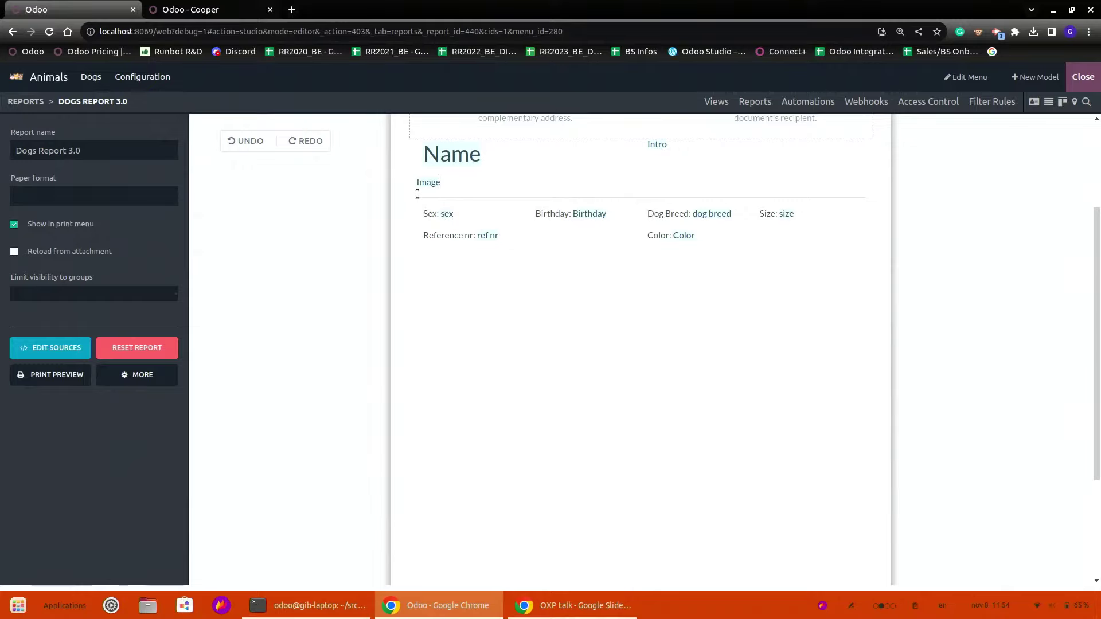
pyautogui.press('Up')
pyautogui.press('Return')
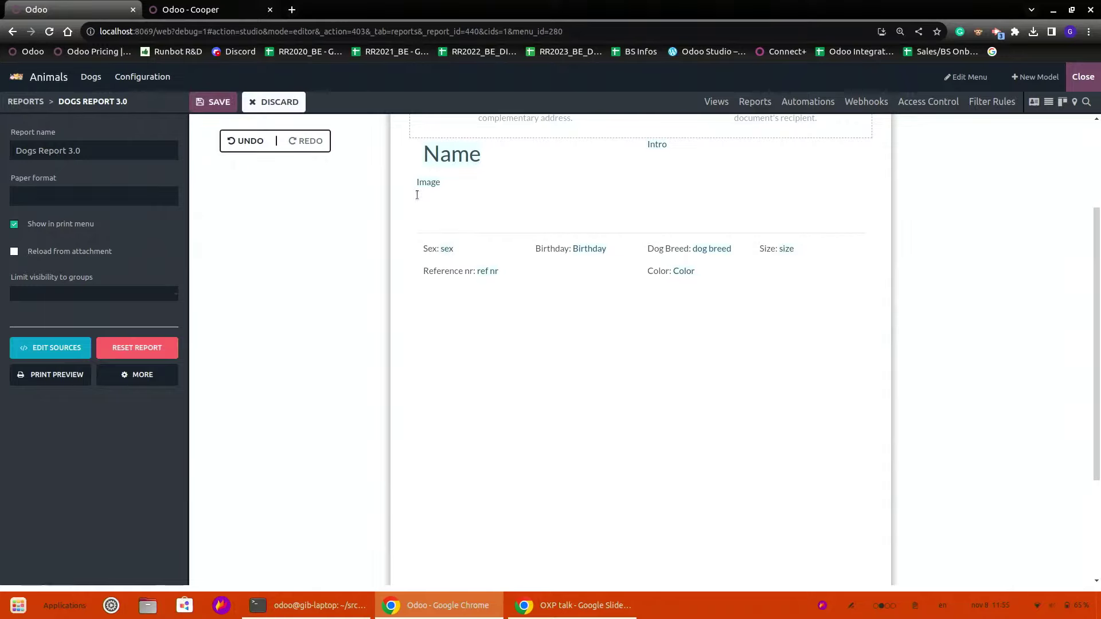
# Insert a table with 2 columns and 5 rows between the Image field and the horizontal separator
pyautogui.press('BackSpace')
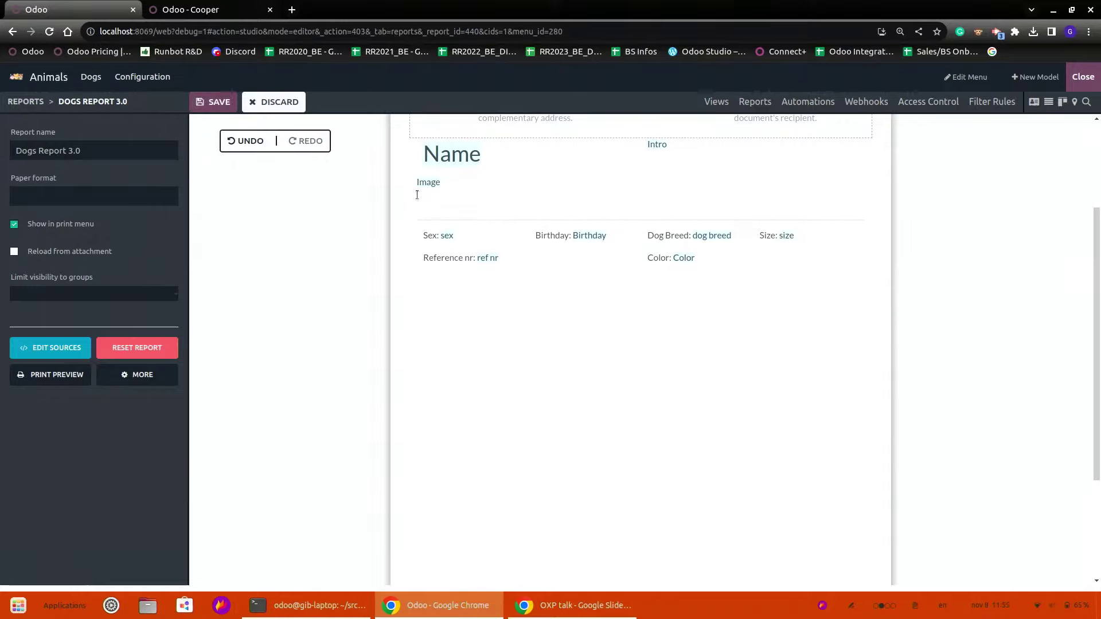
pyautogui.press('Return')
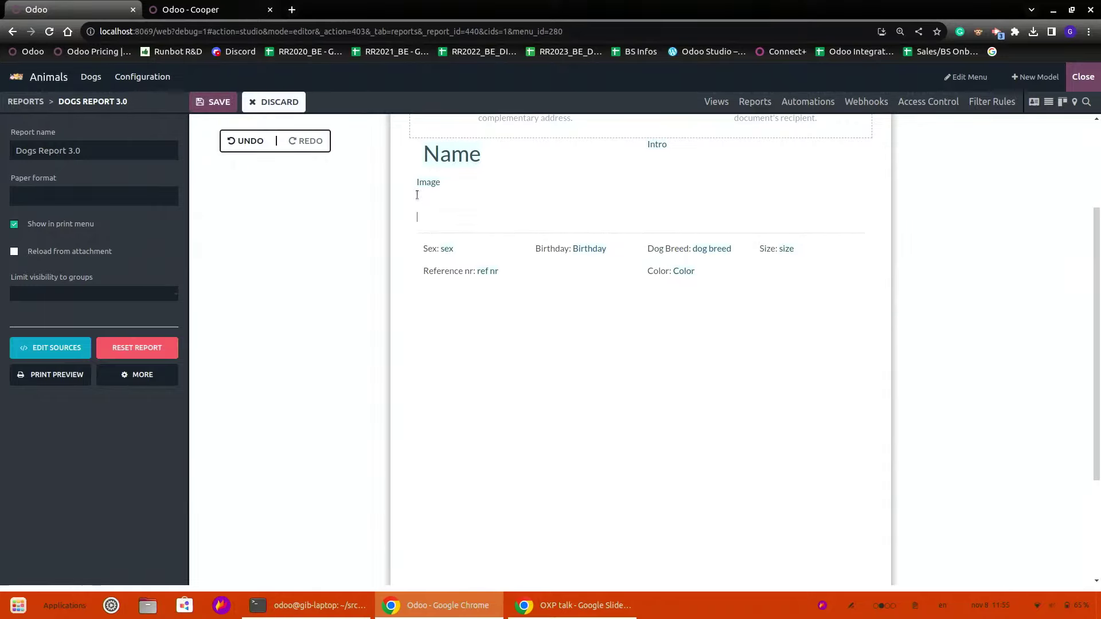
pyautogui.write('/')
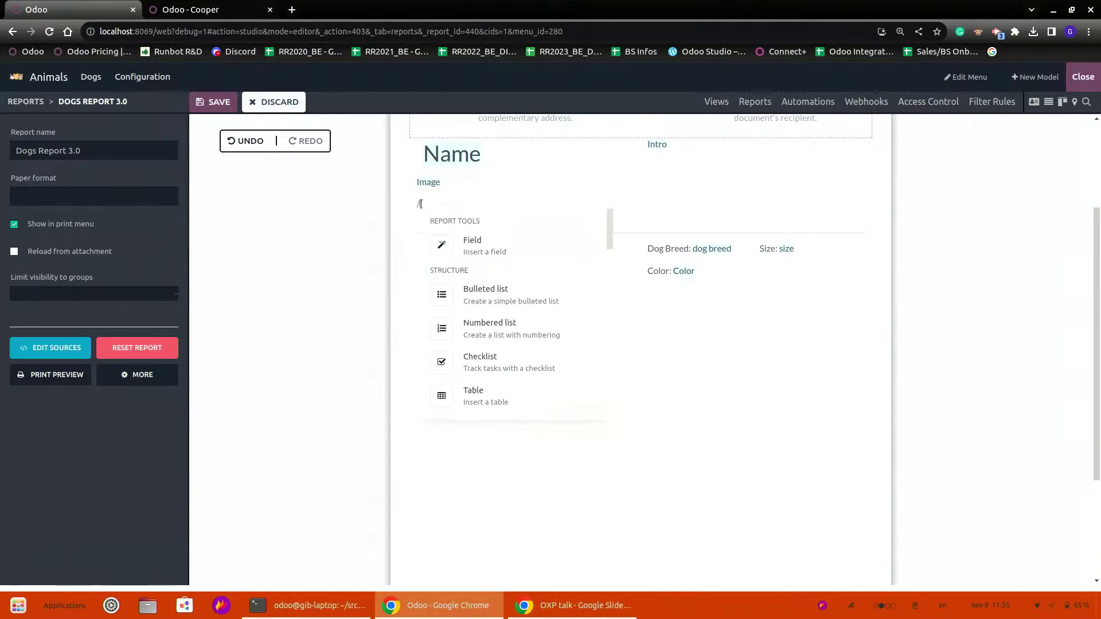
pyautogui.click(467, 400)
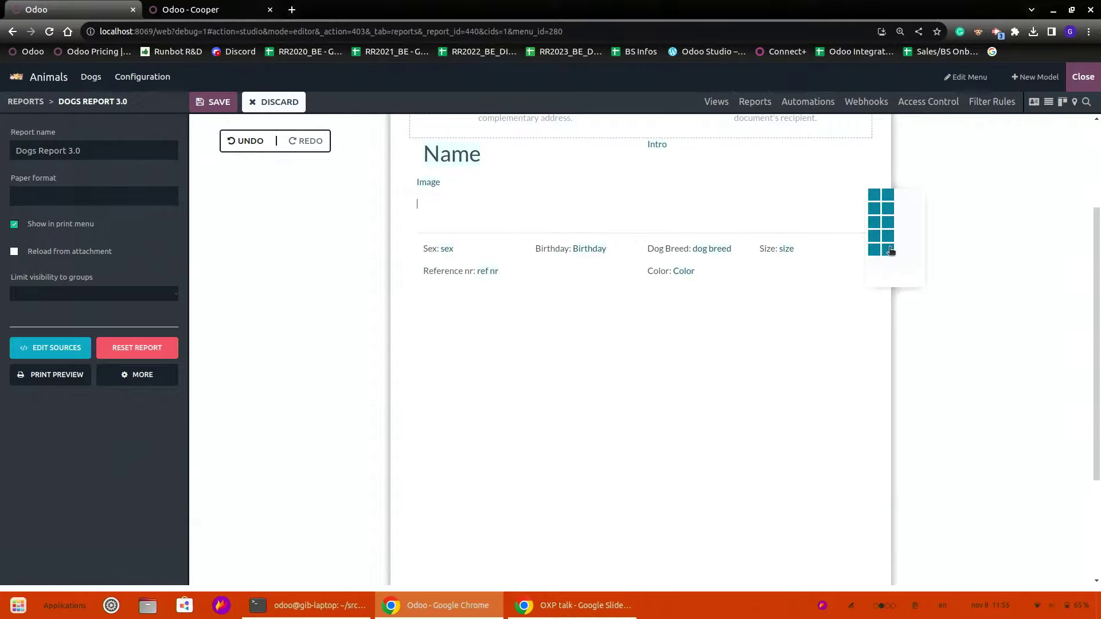
pyautogui.click(887, 239)
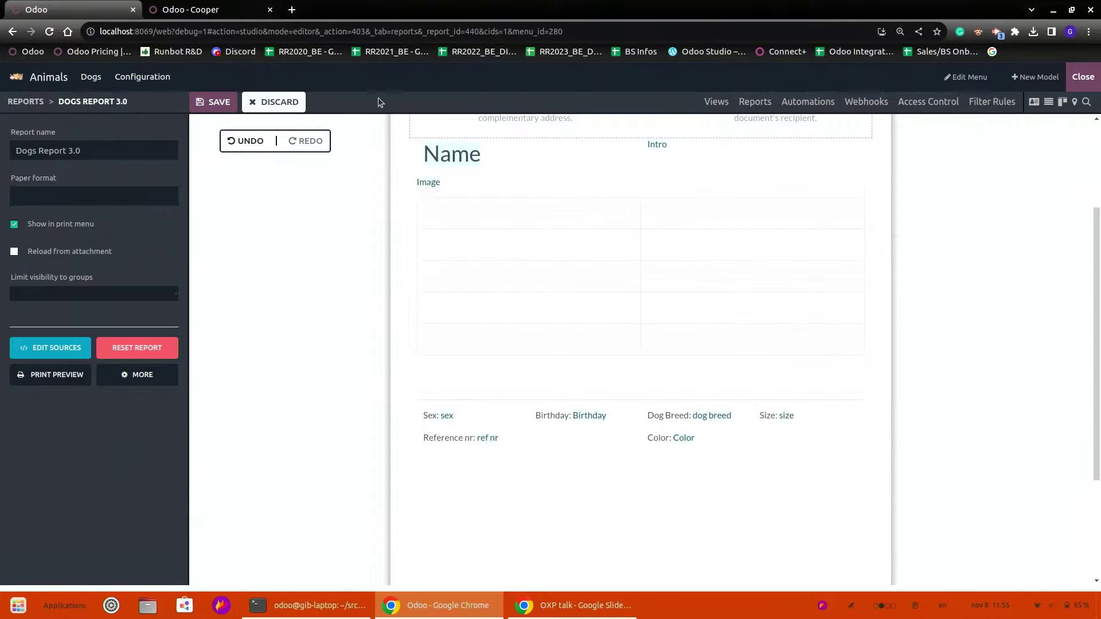
# Copy the "Can it be with other animals?" label from the Cooper record into the first cell of the table's first row
pyautogui.click(195, 10)
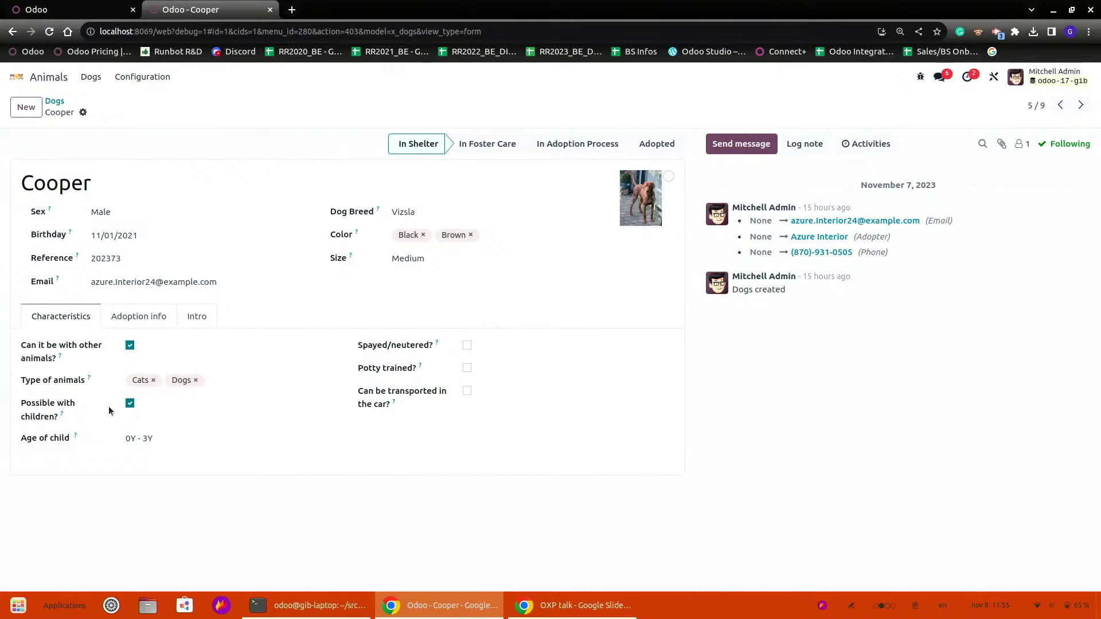
pyautogui.click(114, 10)
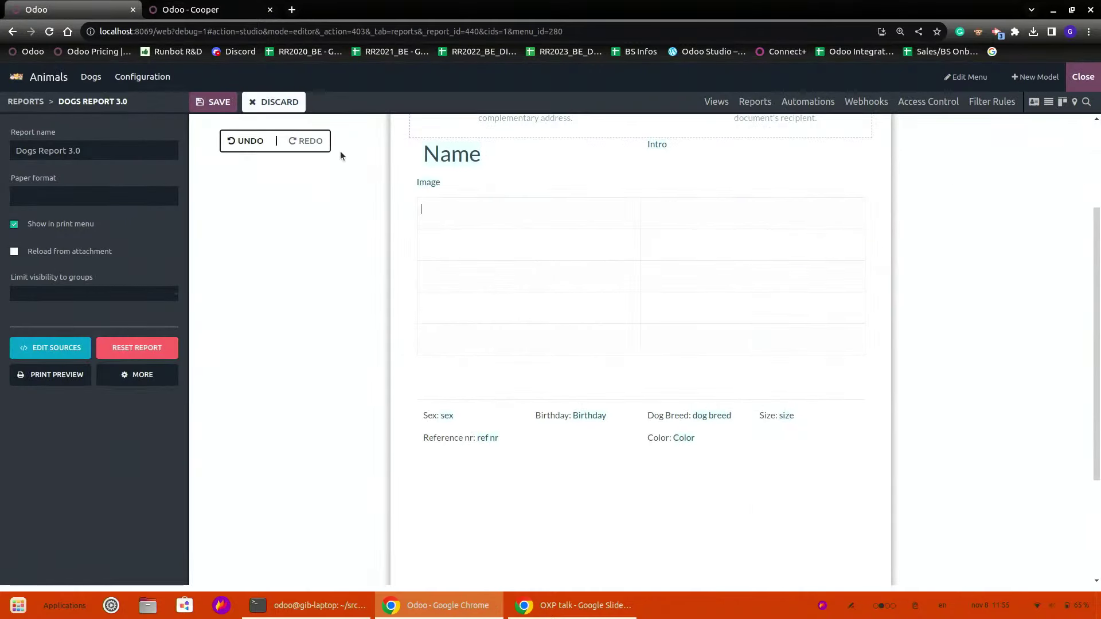
pyautogui.click(224, 6)
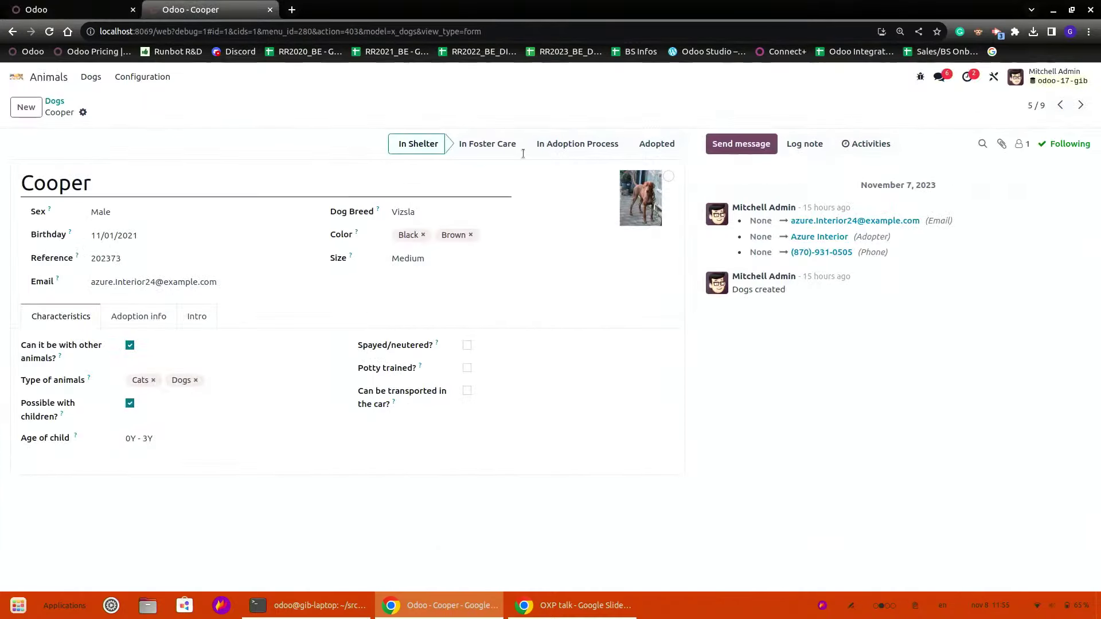
pyautogui.click(53, 358)
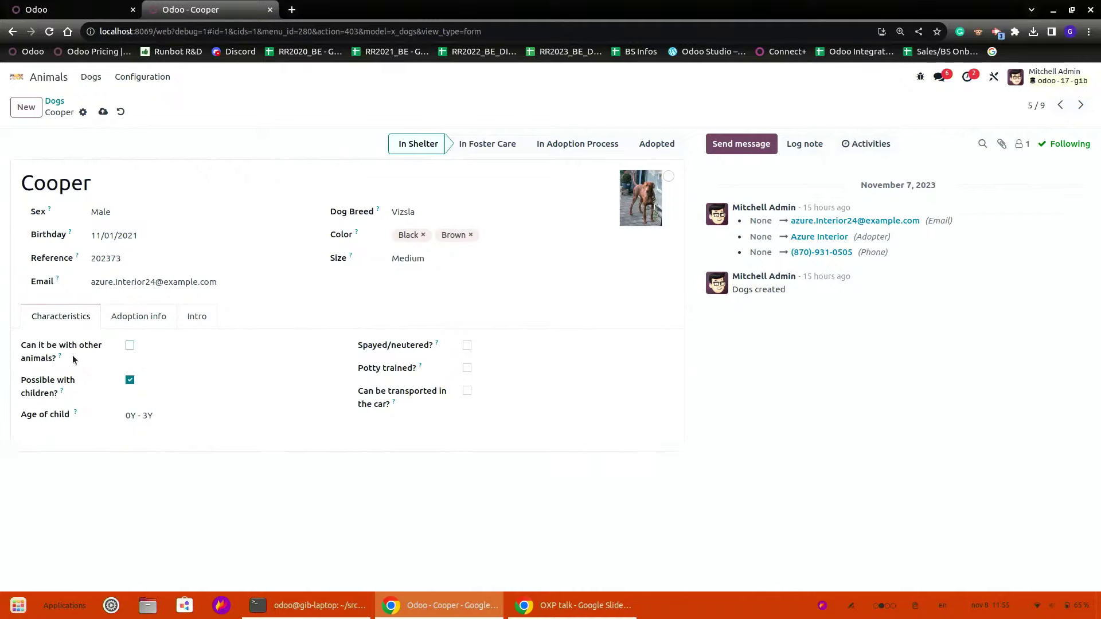
pyautogui.moveTo(72, 355); pyautogui.dragTo(14, 351)
pyautogui.hotkey('ctrl', 'c')
pyautogui.click(75, 9)
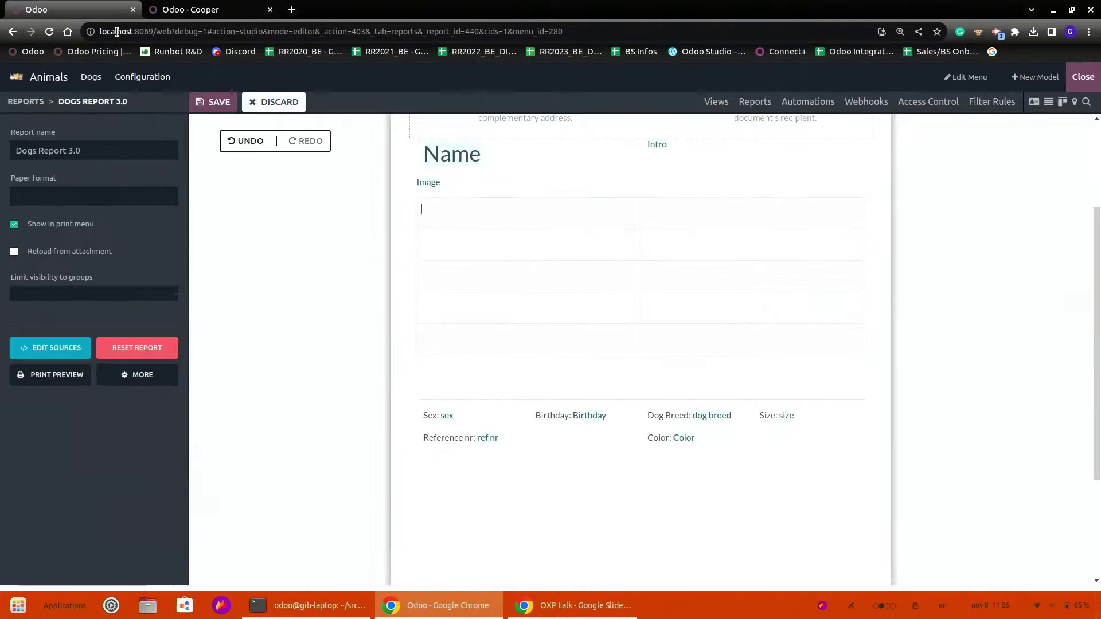
pyautogui.hotkey('ctrl', 'v')
# Copy the "Possible with children?" label from the Cooper record into the first cell of the table's second row
pyautogui.click(189, 9)
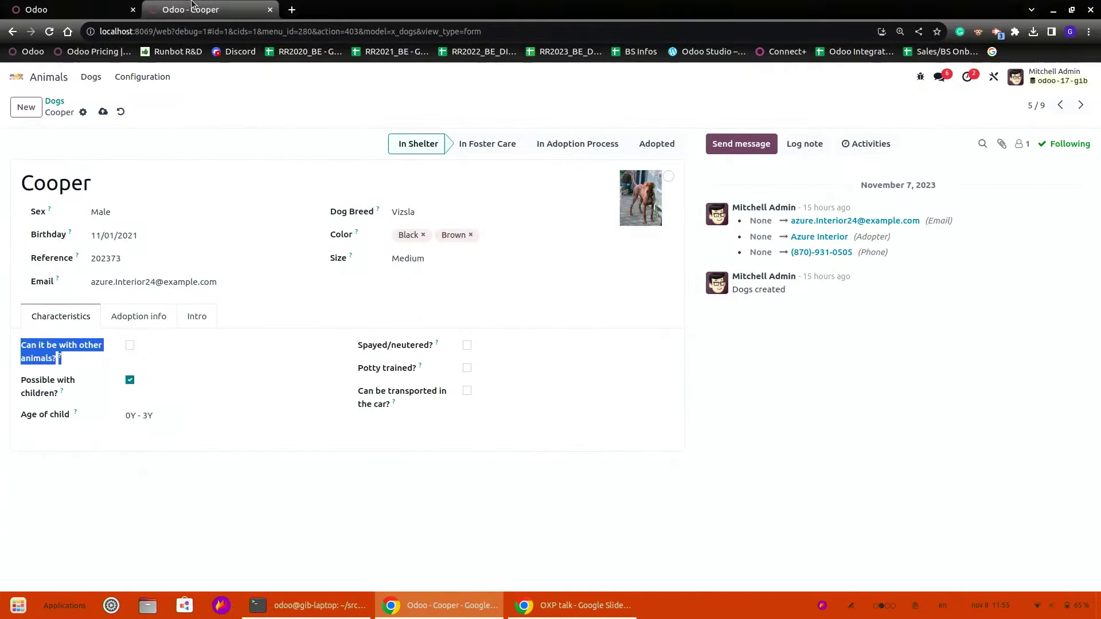
pyautogui.click(67, 394)
pyautogui.moveTo(65, 394); pyautogui.dragTo(18, 378)
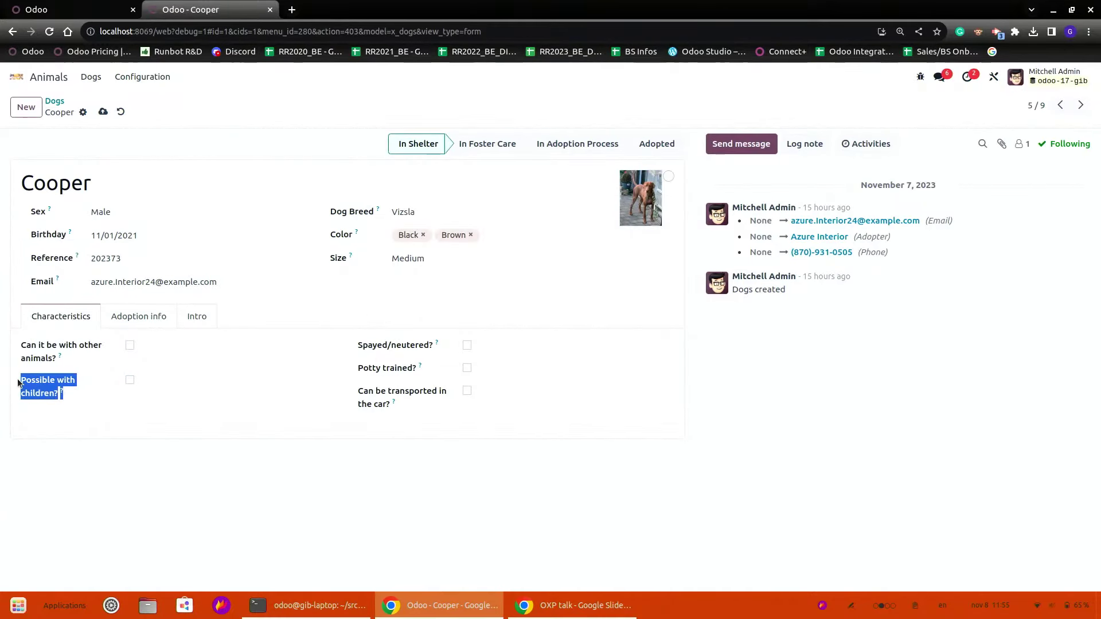
pyautogui.hotkey('ctrl', 'c')
pyautogui.click(89, 5)
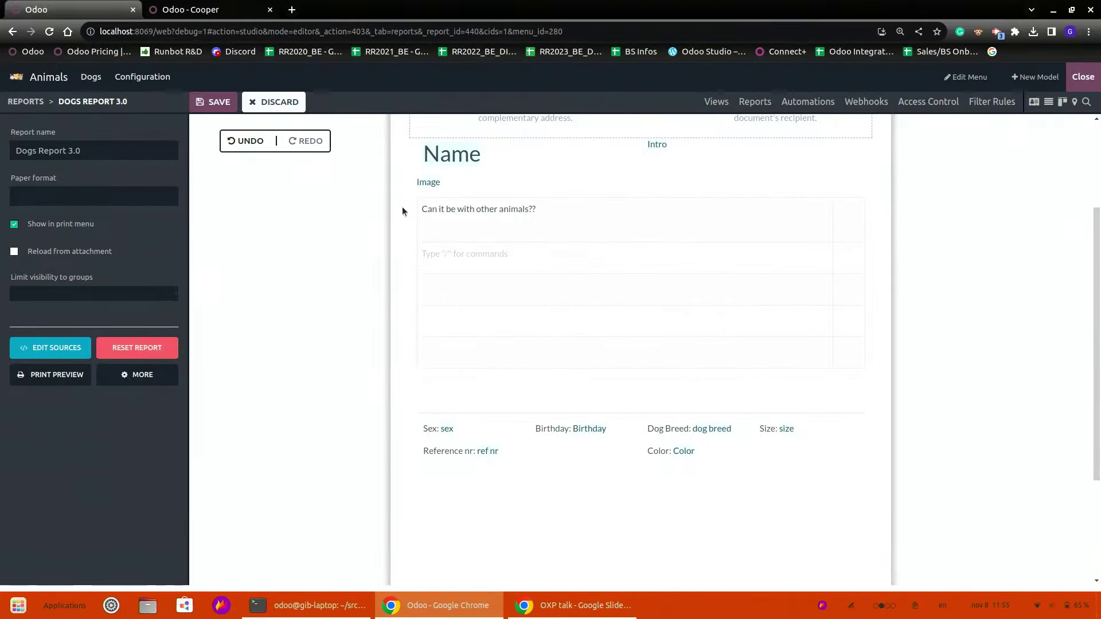
pyautogui.click(436, 253)
pyautogui.hotkey('ctrl', 'v')
# Enable "Possible with children?" on the Cooper record and copy its "Age of child" label into the table's third row
pyautogui.click(221, 7)
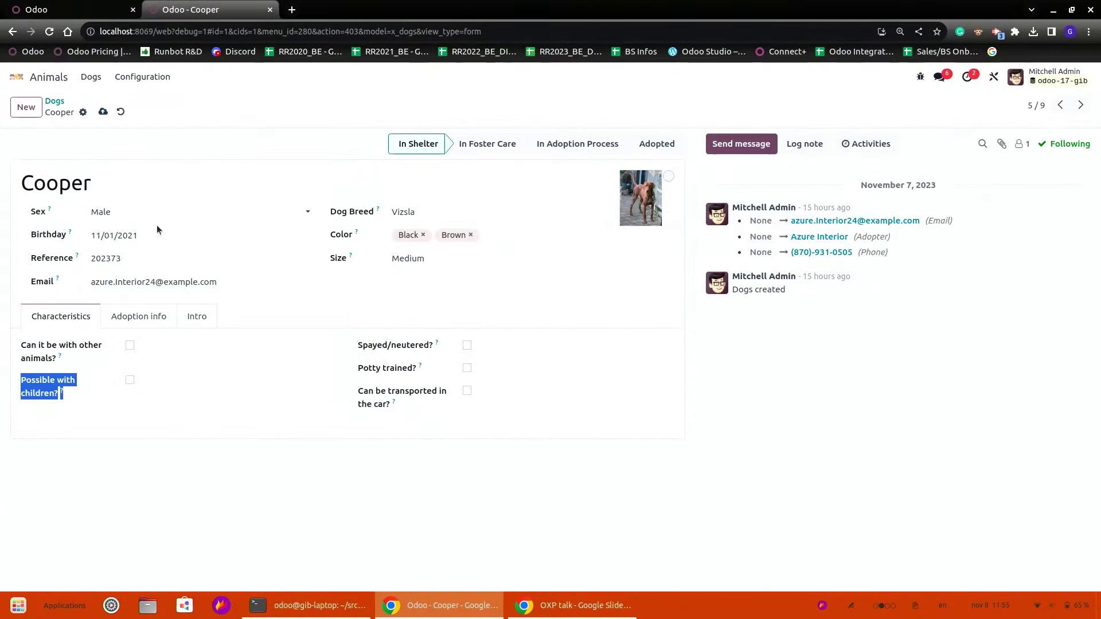
pyautogui.click(130, 380)
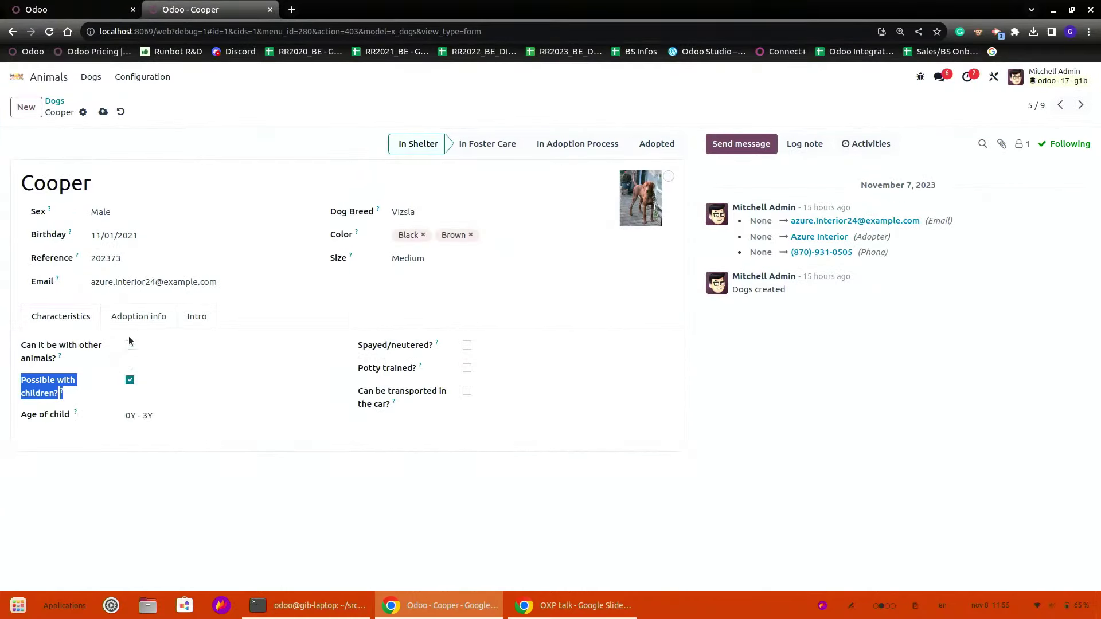
pyautogui.doubleClick(56, 415)
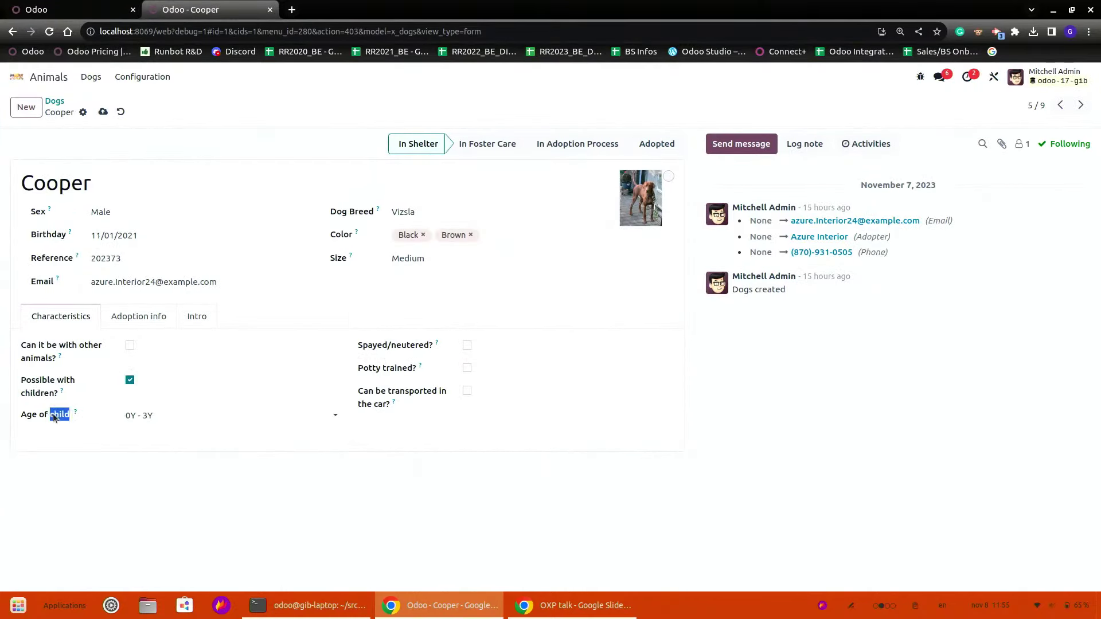
pyautogui.click(66, 5)
pyautogui.click(503, 288)
pyautogui.hotkey('ctrl', 'v')
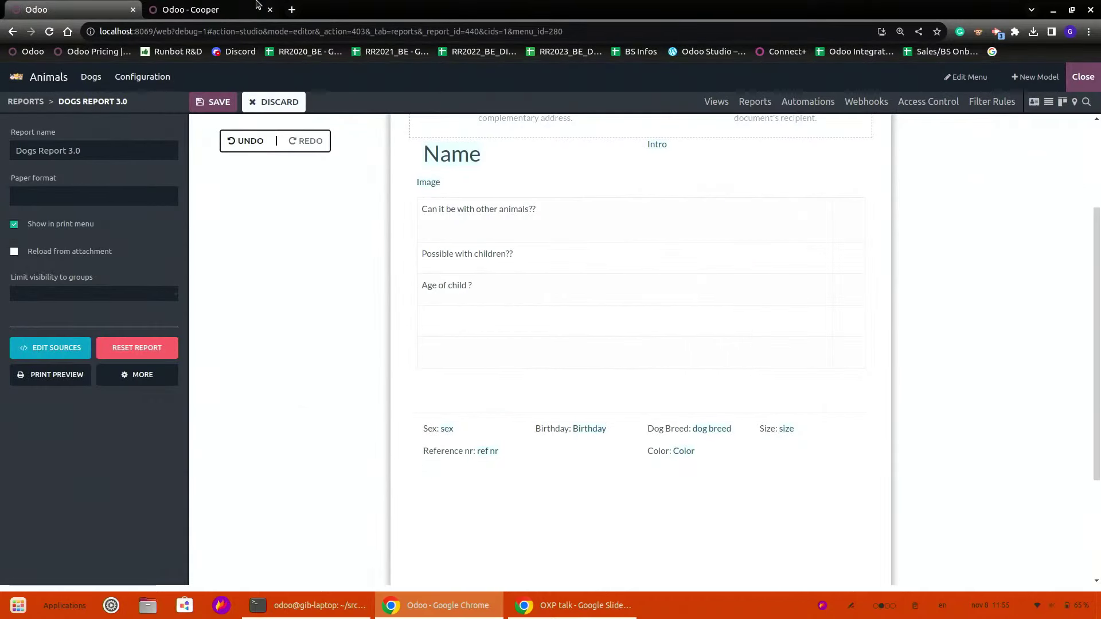
# Copy the "Spayed/neutered?" label from the Cooper record into the first cell of the table's fourth row
pyautogui.hotkey('ctrl', 'Tab')
pyautogui.moveTo(439, 348); pyautogui.dragTo(353, 351)
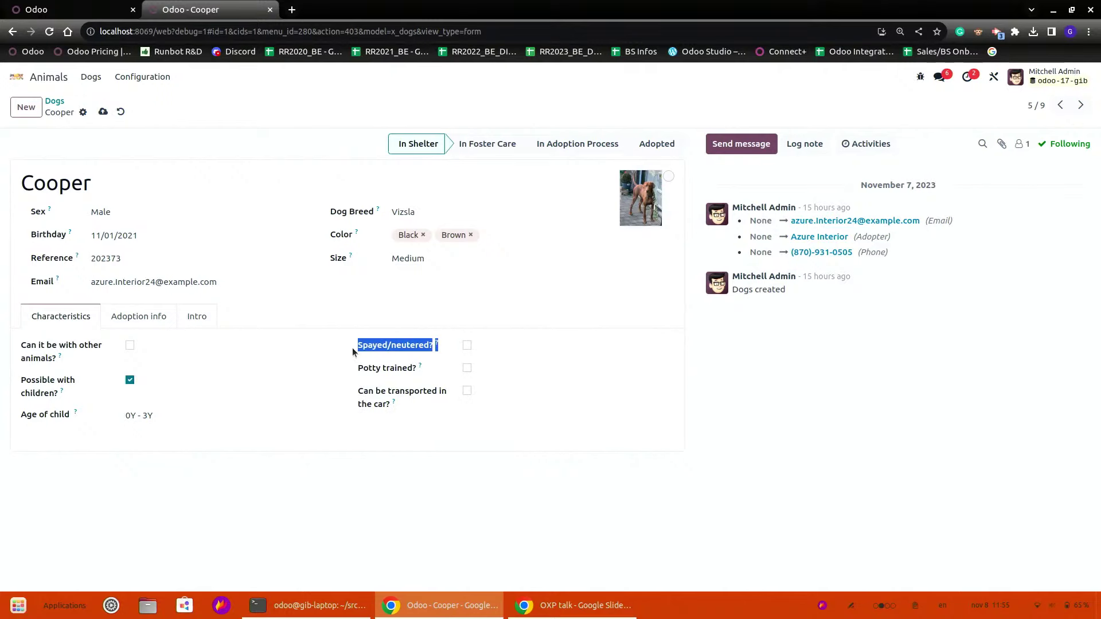
pyautogui.hotkey('ctrl', 'Tab')
pyautogui.press('Down')
pyautogui.hotkey('ctrl', 'v')
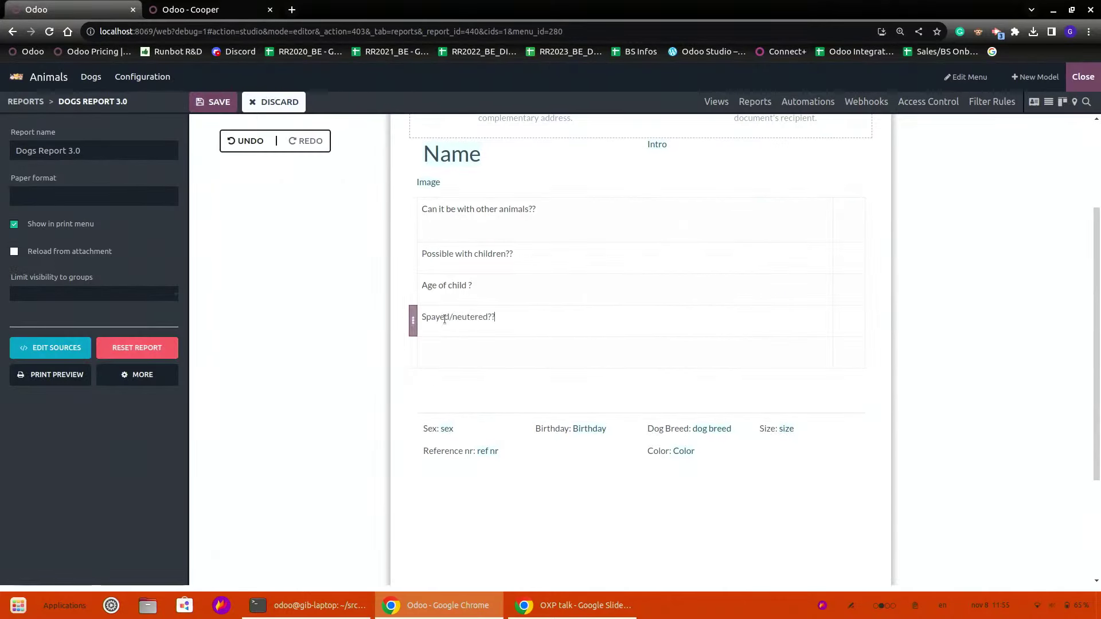
# Copy the "Potty trained?" label from the Cooper record into the table's fifth row and save the report
pyautogui.click(215, 11)
pyautogui.click(397, 371)
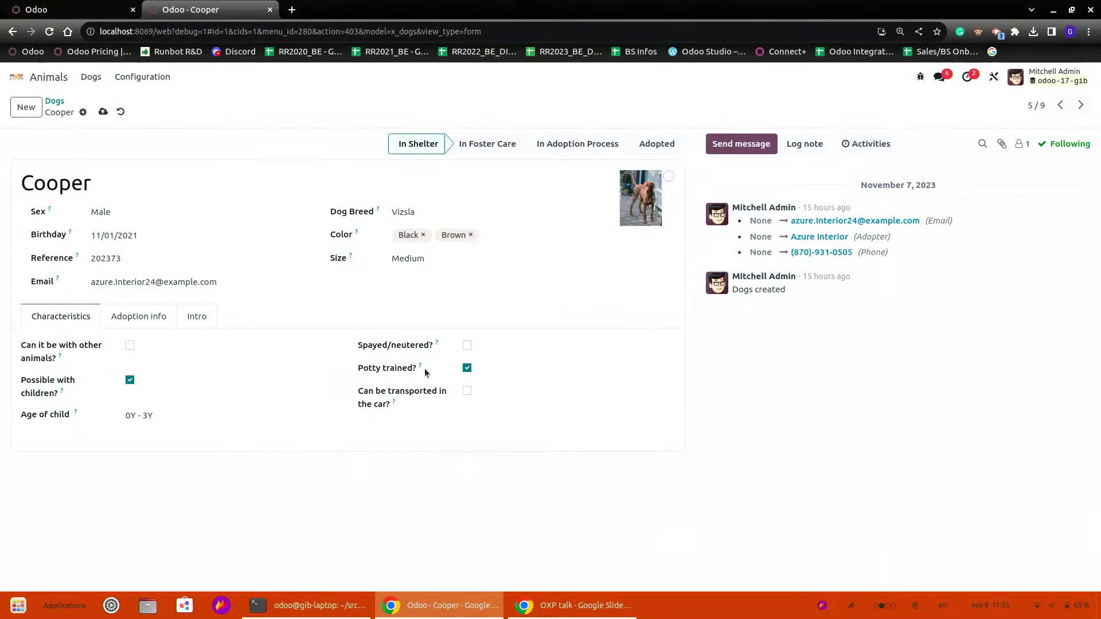
pyautogui.moveTo(424, 368); pyautogui.dragTo(327, 367)
pyautogui.click(386, 370)
pyautogui.moveTo(425, 369); pyautogui.dragTo(350, 368)
pyautogui.click(63, 6)
pyautogui.press('Return')
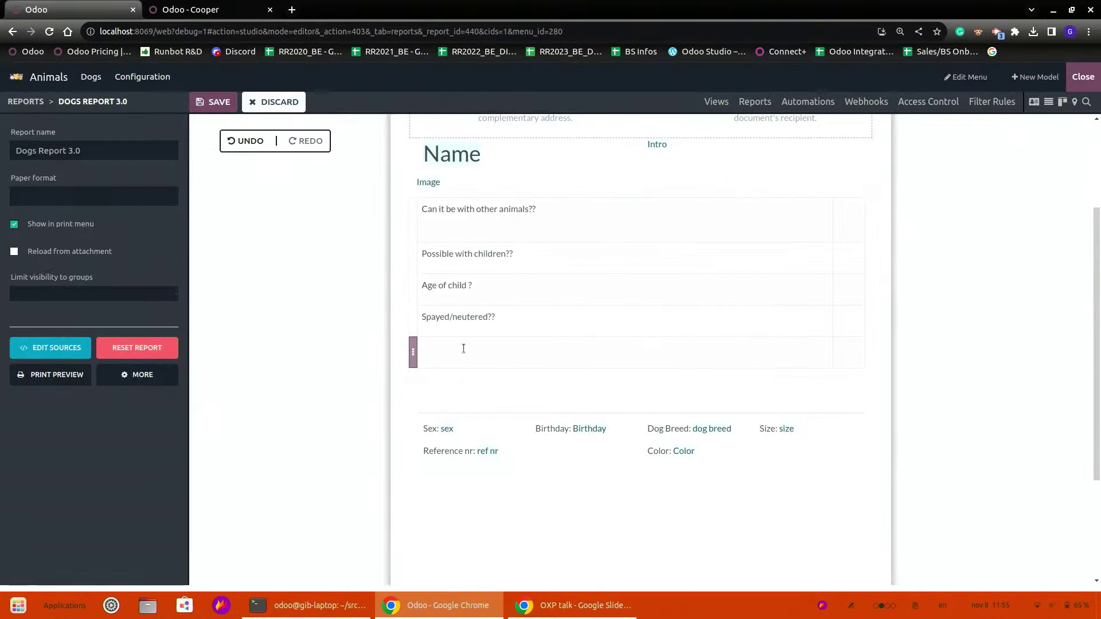
pyautogui.hotkey('ctrl', 'v')
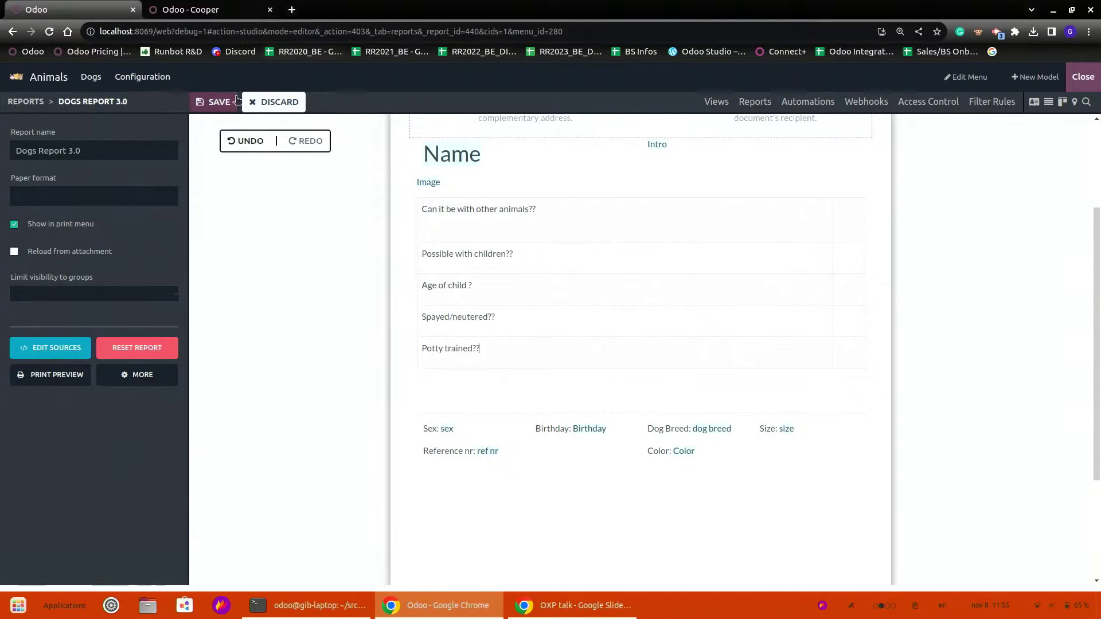
pyautogui.click(218, 101)
# Enter "Yes" in the second column for the other animals row and the children row
pyautogui.click(844, 224)
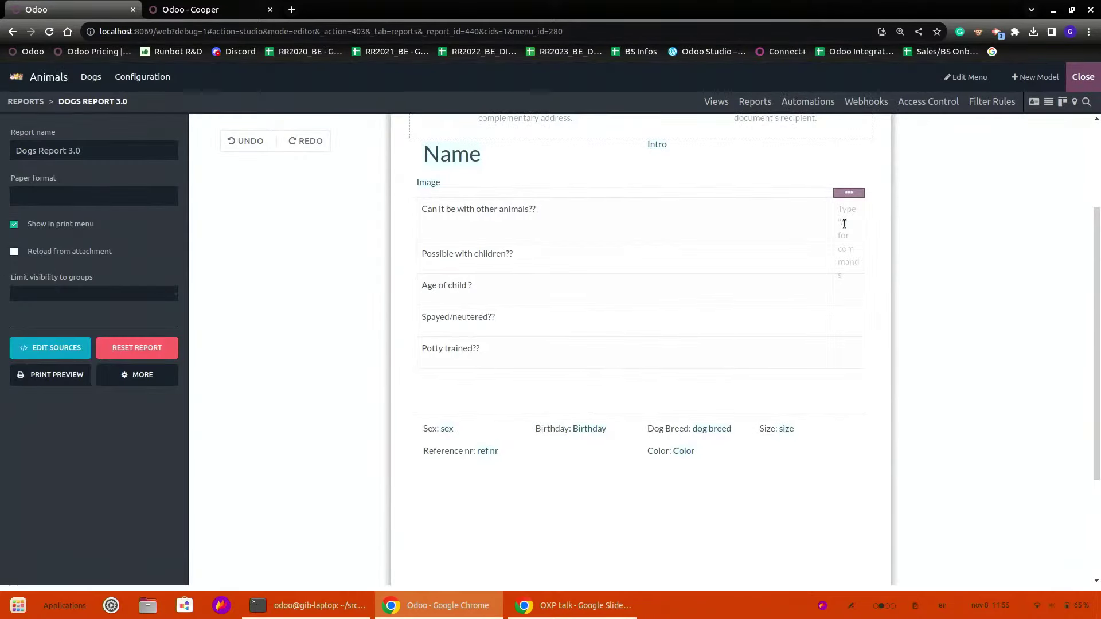
pyautogui.write('/')
pyautogui.press('BackSpace')
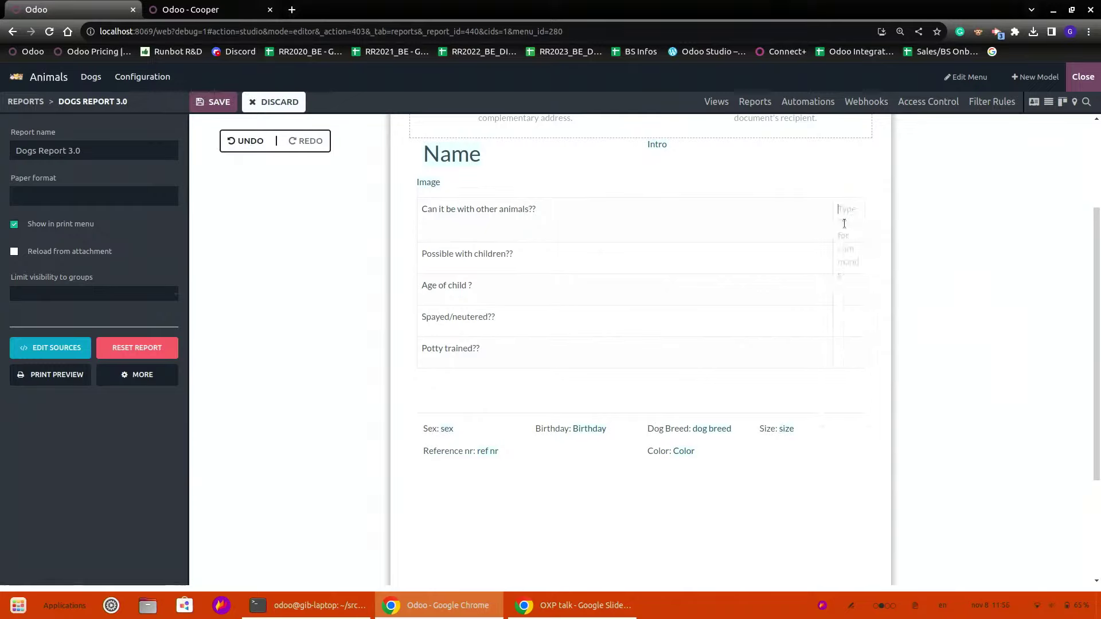
pyautogui.write('Yes')
pyautogui.click(825, 262)
pyautogui.write('Yes')
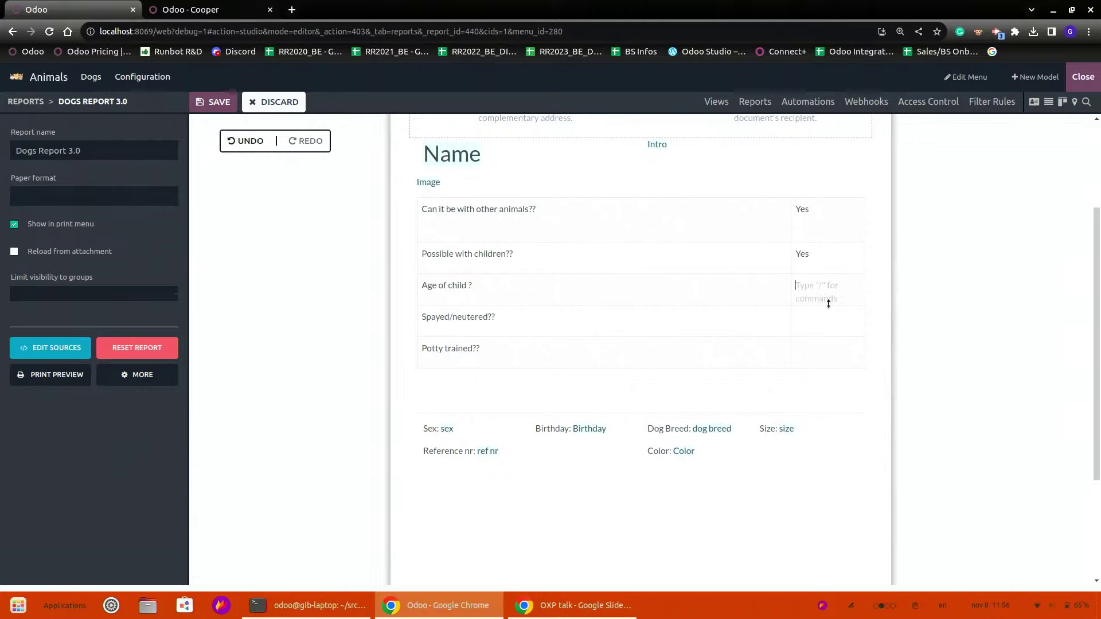
# Insert the x_studio_age_of_child field with default text "age" in the second column of the Age of child row
pyautogui.write('/')
pyautogui.click(843, 336)
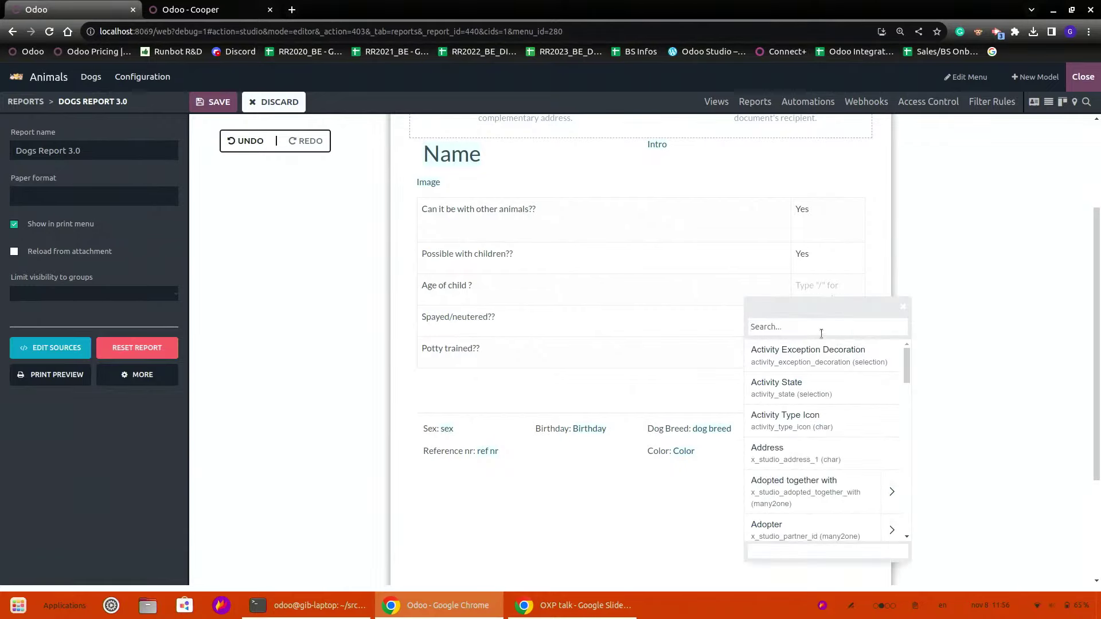
pyautogui.write('age')
pyautogui.click(804, 357)
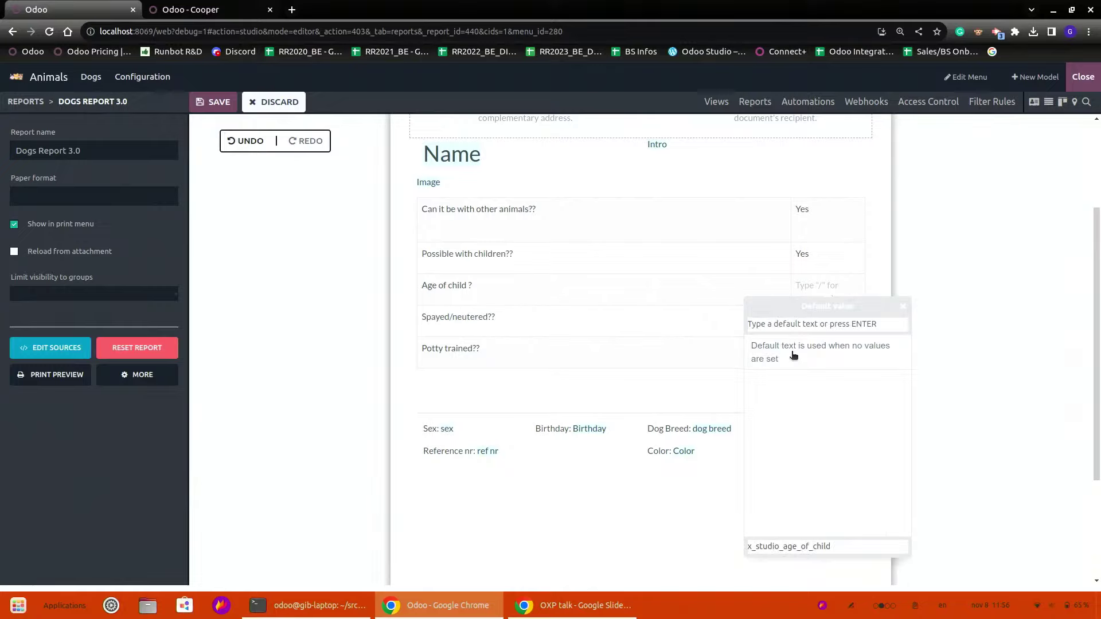
pyautogui.write('S')
pyautogui.press('Return')
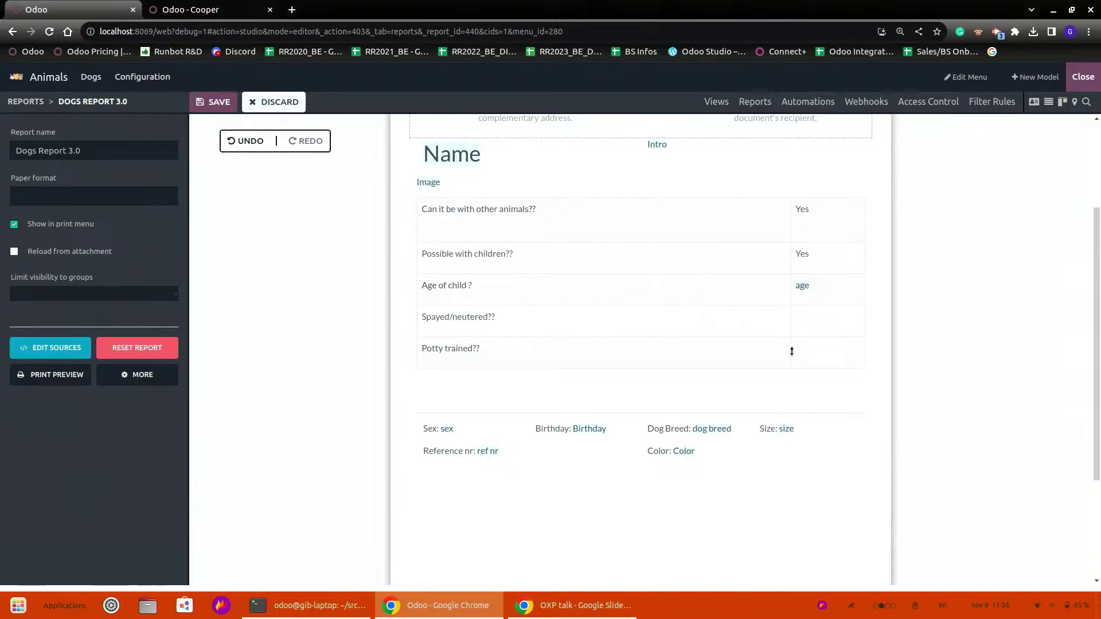
# Enter "Yes" in the second column for the Spayed/neutered and Potty trained rows, and save the report
pyautogui.click(819, 323)
pyautogui.write('Yes')
pyautogui.click(819, 351)
pyautogui.write('N')
pyautogui.press('BackSpace')
pyautogui.write('YEses')
pyautogui.click(220, 101)
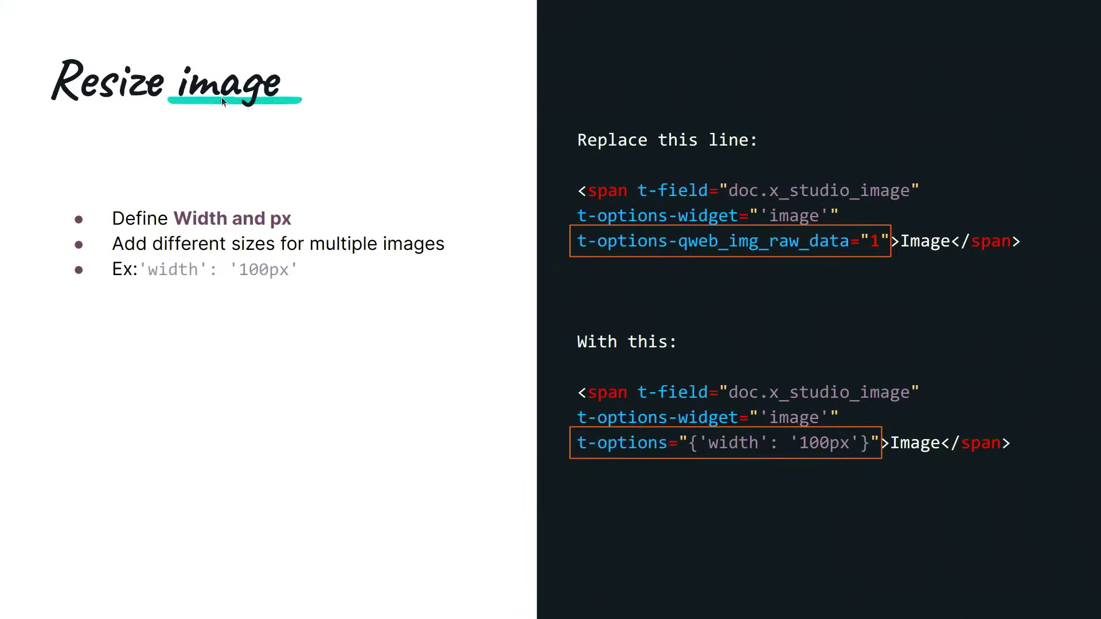
pyautogui.press('Right')
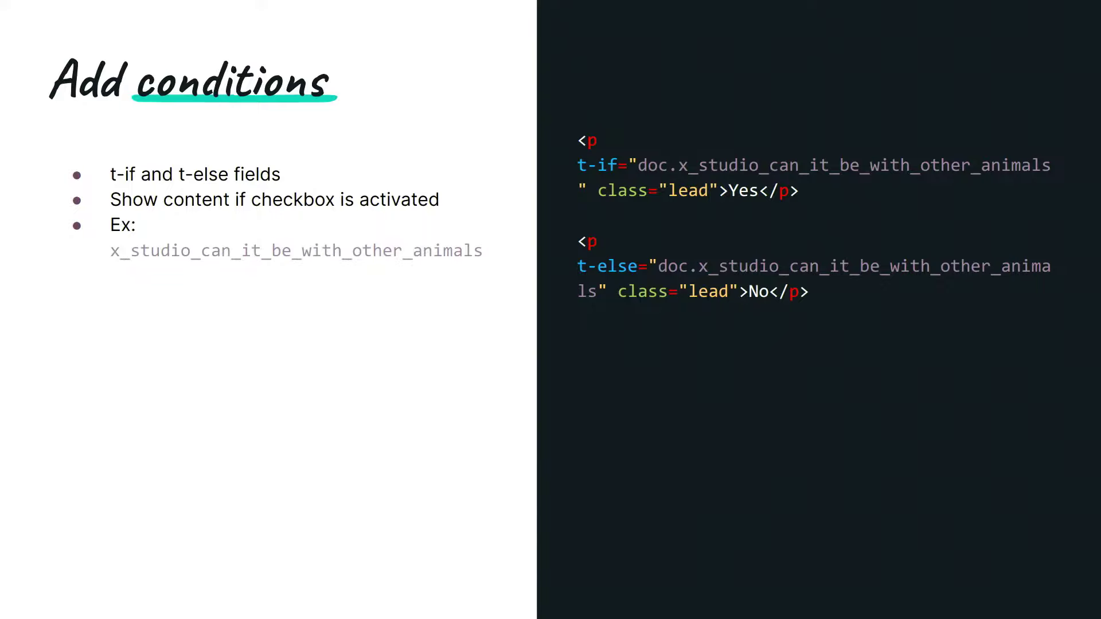
pyautogui.press('Right')
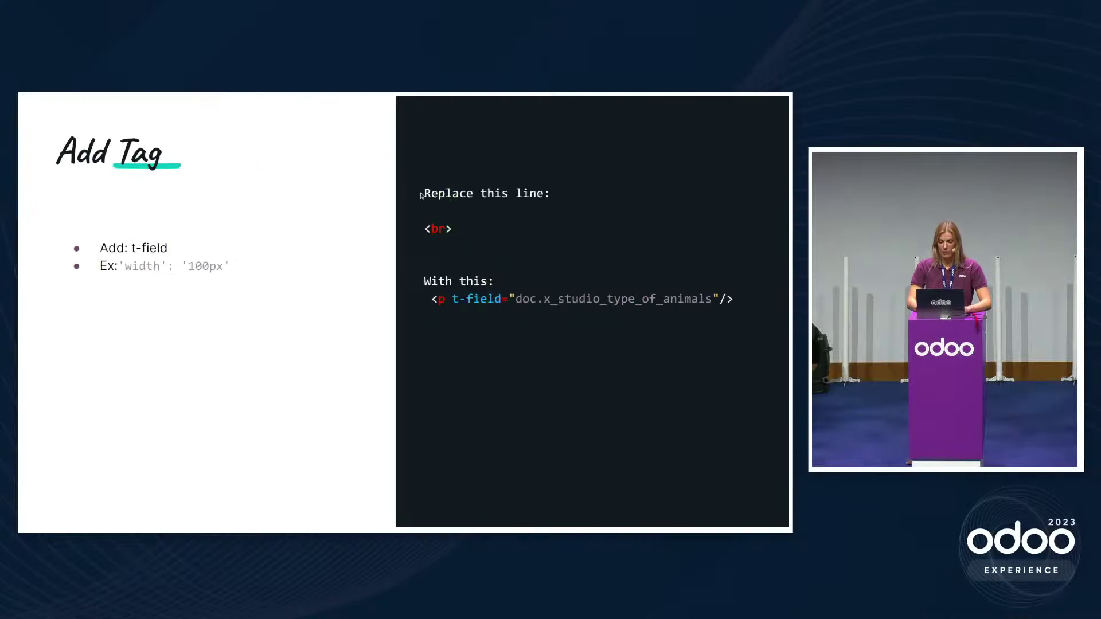
pyautogui.press('Right')
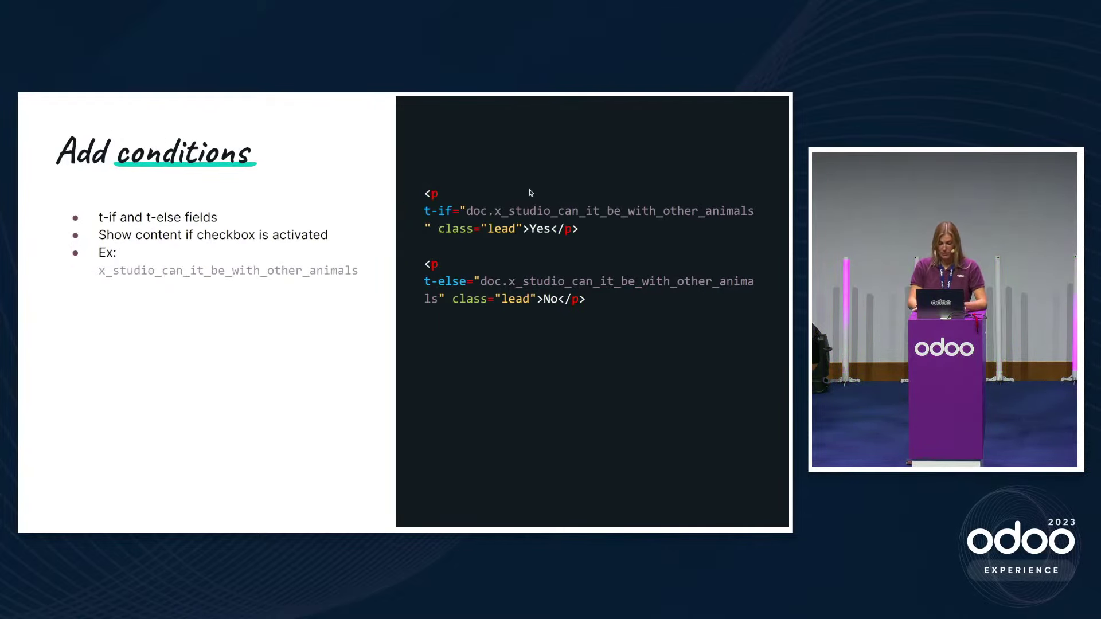
# Open the XML sources of Dogs Report 3.0 and format the code into indented lines
pyautogui.hotkey('alt', 'Tab')
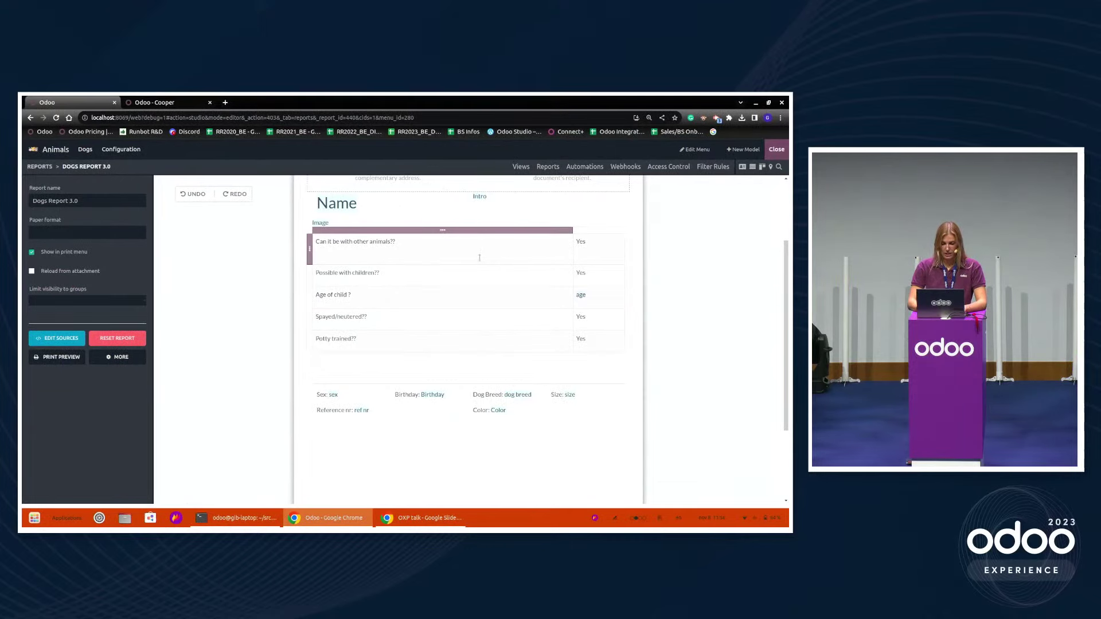
pyautogui.click(57, 338)
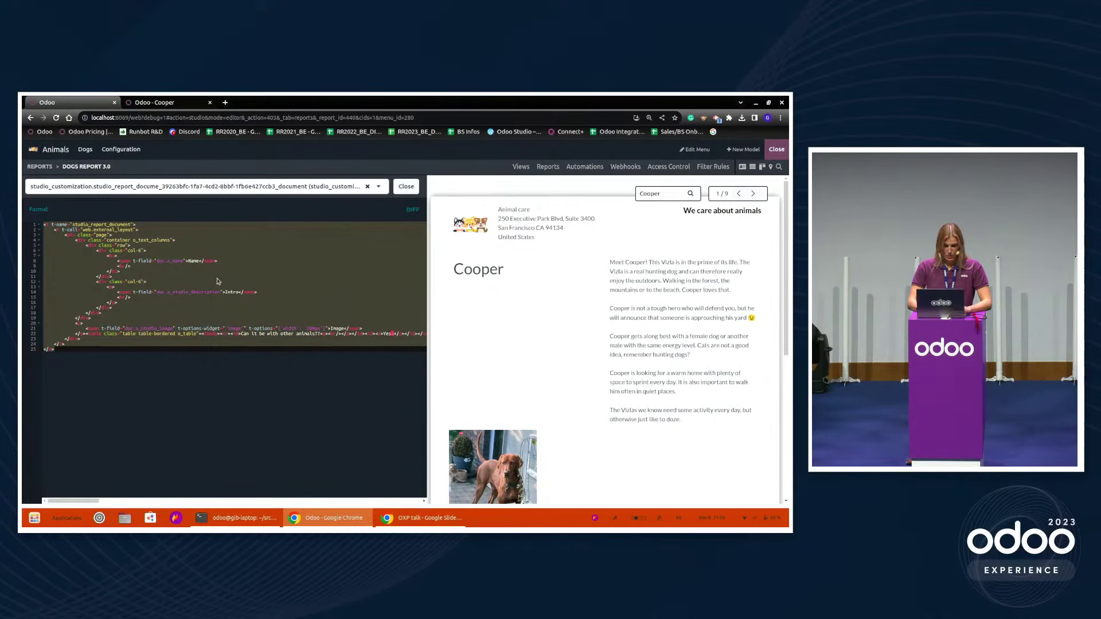
pyautogui.scroll(-5, 635, 387)
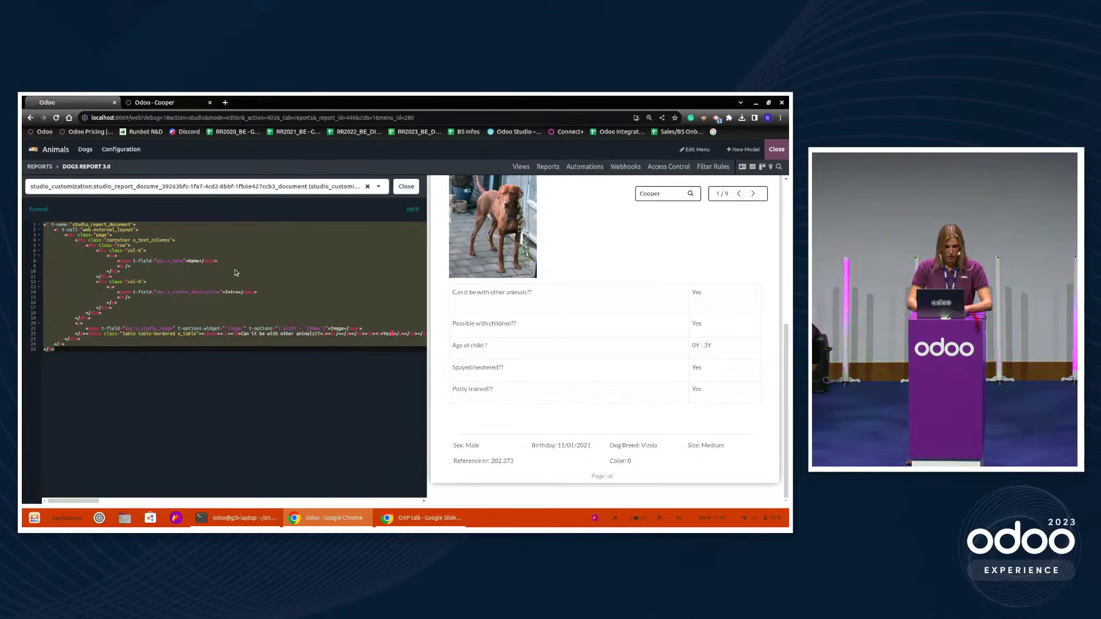
pyautogui.click(39, 209)
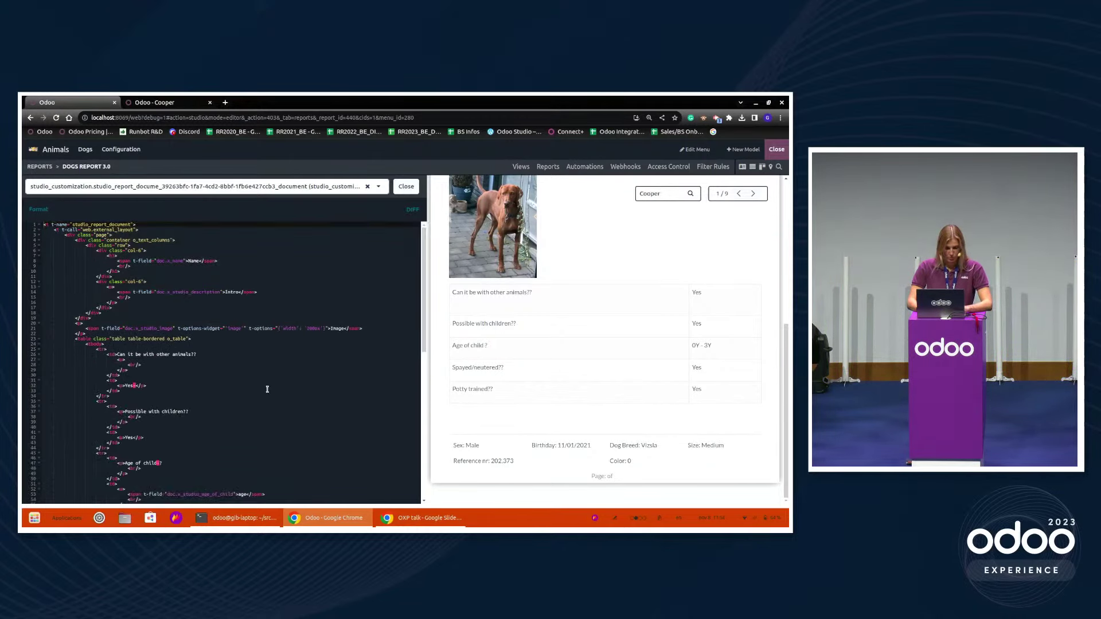
pyautogui.scroll(-3, 267, 389)
pyautogui.scroll(3, 267, 389)
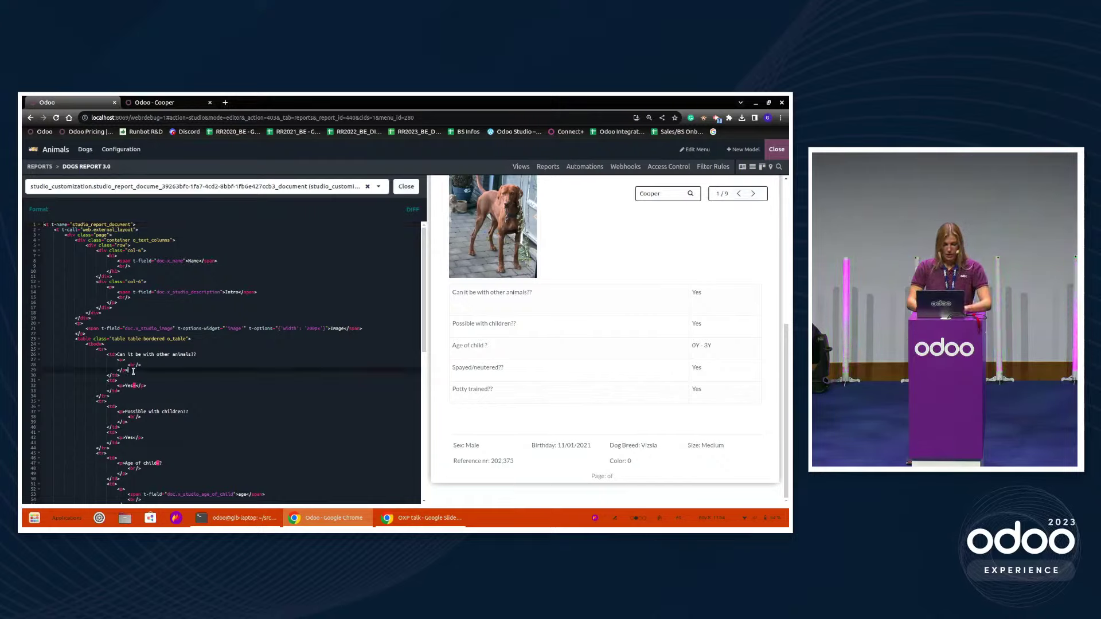
# Start a t-if condition on doc. in the closing p tag of the "Can it be with other animals??" cell
pyautogui.click(153, 371)
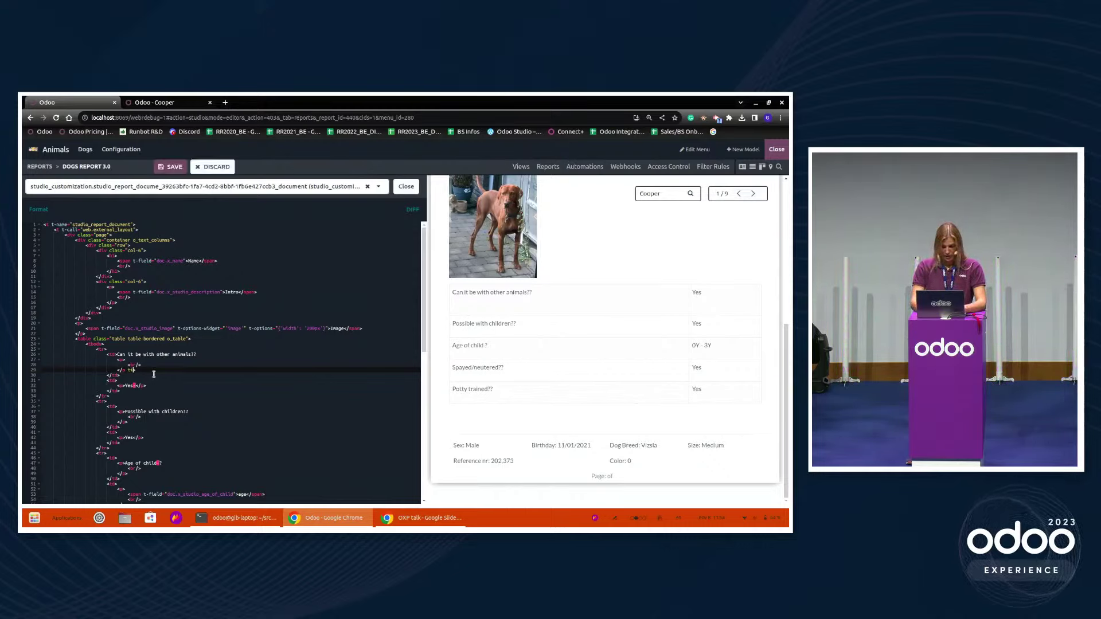
pyautogui.write('t-if')
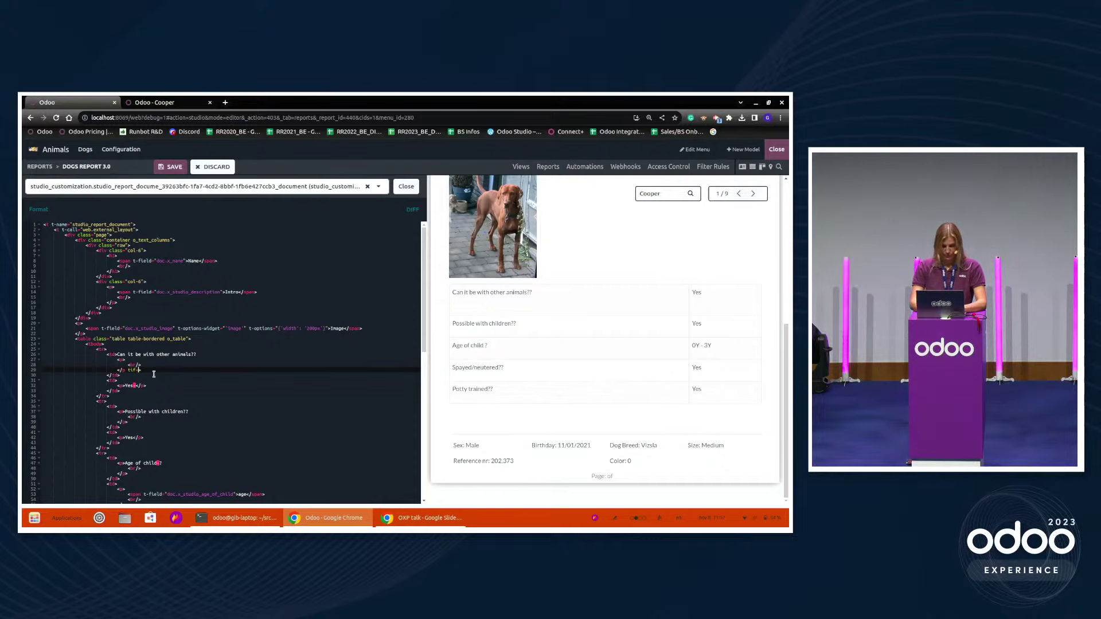
pyautogui.write('="doc.')
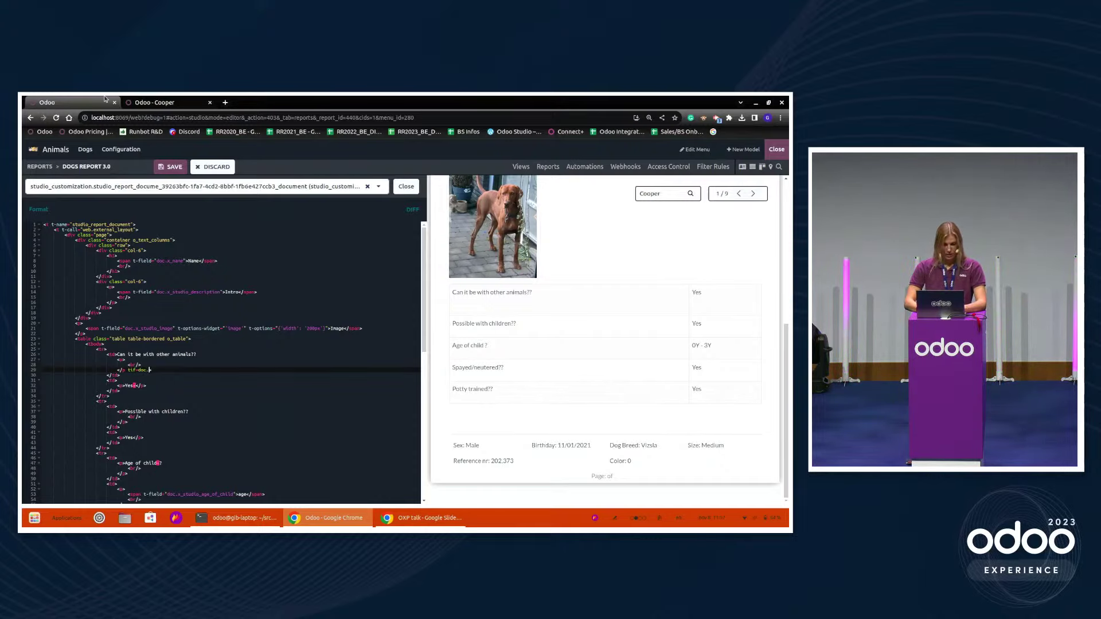
# Open the Cooper form in Studio and copy the technical name x_studio_can_it_be_with_other_animals of the other animals checkbox
pyautogui.click(148, 105)
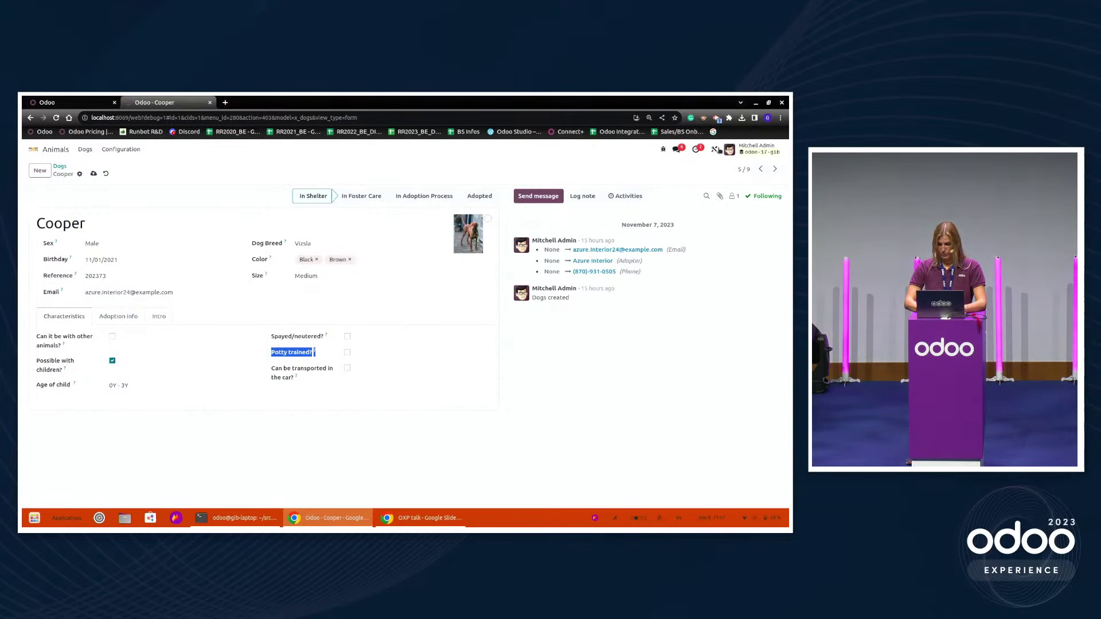
pyautogui.click(714, 147)
pyautogui.click(191, 396)
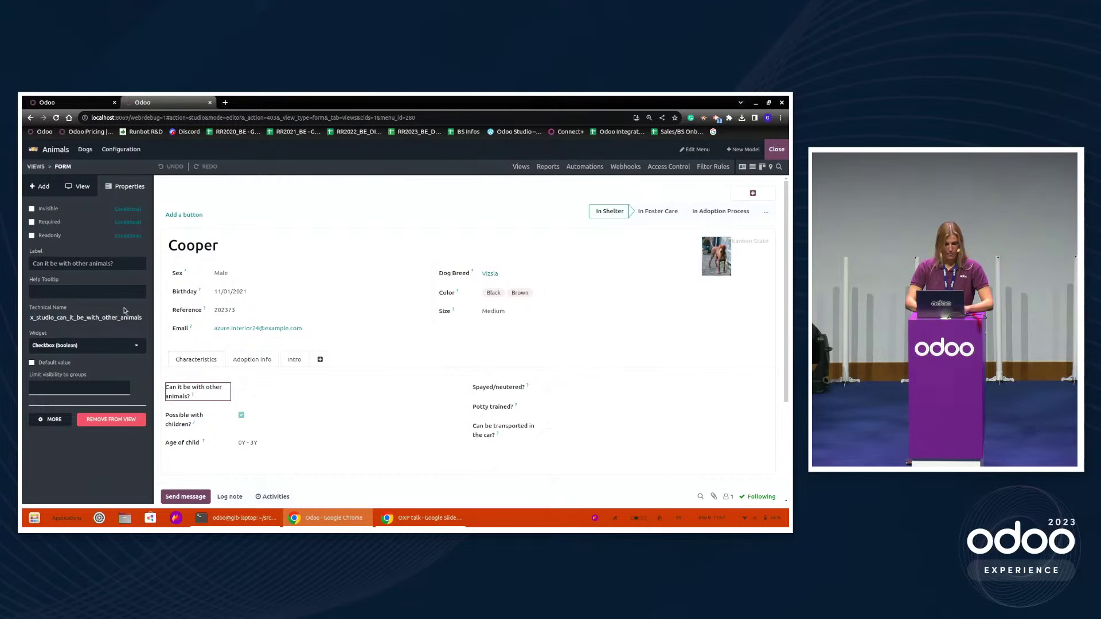
pyautogui.moveTo(30, 317); pyautogui.dragTo(150, 320)
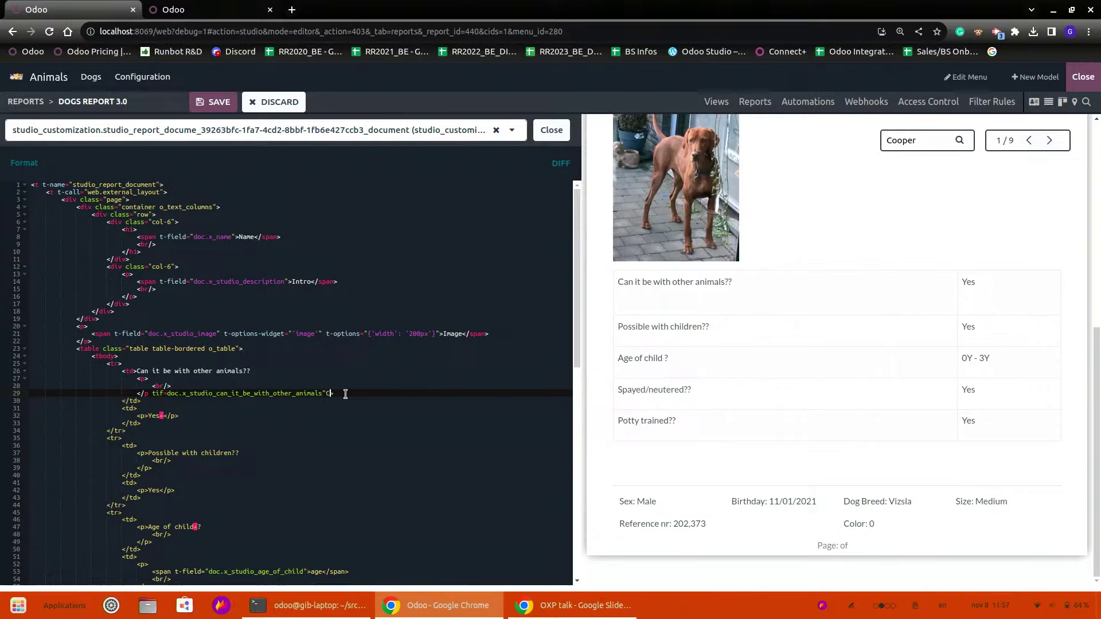
# Add Class="lead" after the condition in the closing p tag of the other animals label cell
pyautogui.write('Class- >')
pyautogui.press('BackSpace')
pyautogui.press('BackSpace')
pyautogui.press('BackSpace')
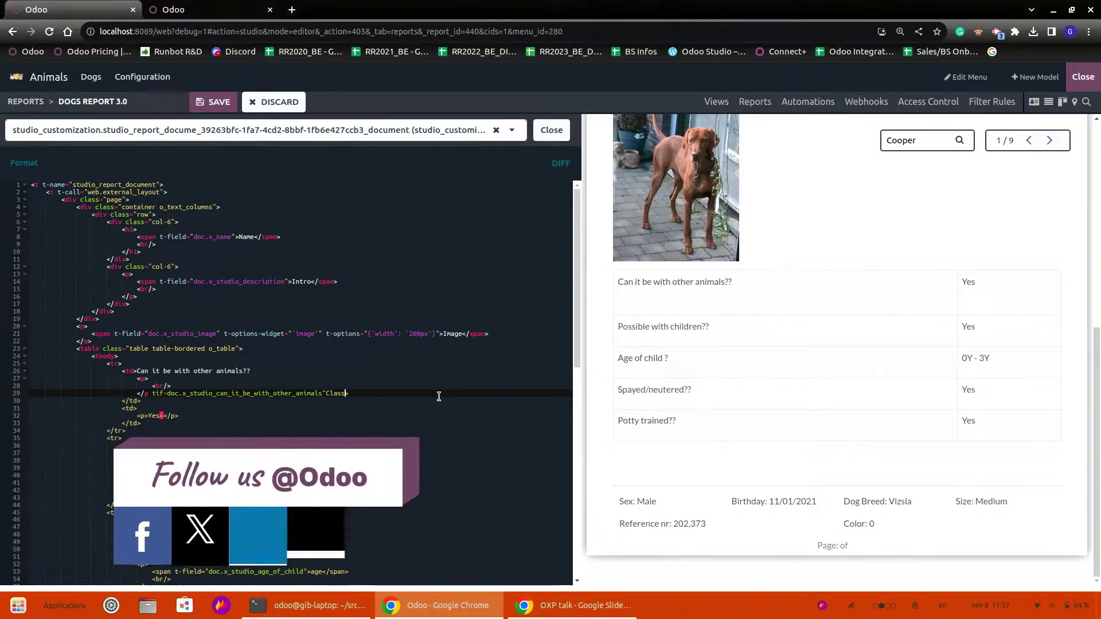
pyautogui.write('=')
pyautogui.write('"le')
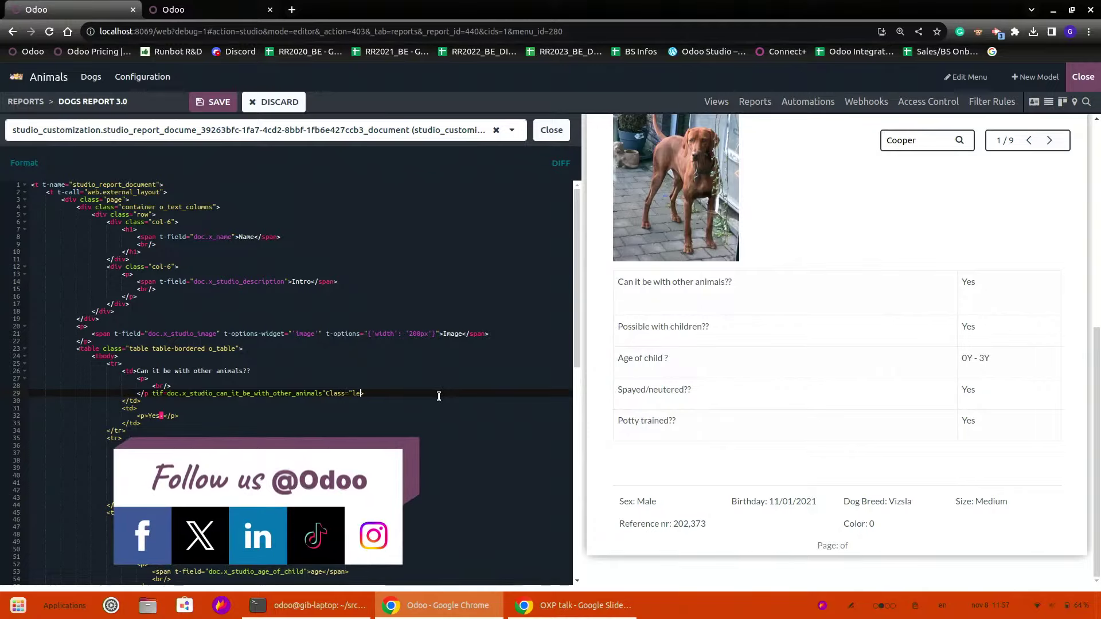
pyautogui.write('ad">">')
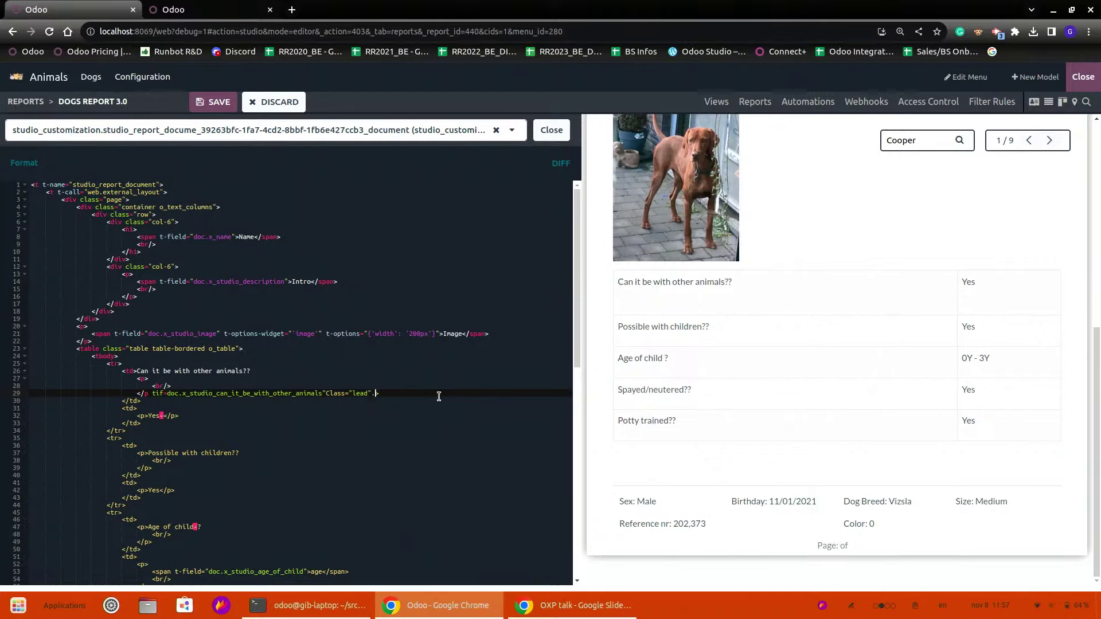
pyautogui.write('YE')
pyautogui.press('BackSpace')
# Cut the condition out of the label cell's closing p tag and delete the class attribute there
pyautogui.moveTo(152, 393); pyautogui.dragTo(323, 397)
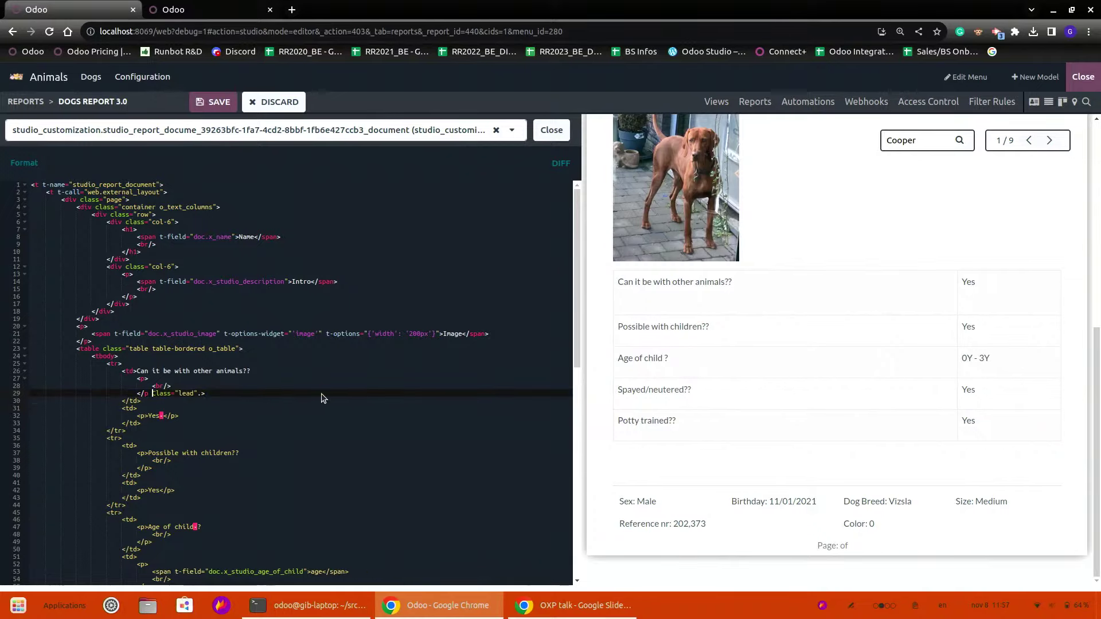
pyautogui.press('BackSpace')
pyautogui.click(218, 396)
pyautogui.press('BackSpace')
pyautogui.press('BackSpace')
pyautogui.press('BackSpace')
pyautogui.press('BackSpace')
pyautogui.press('BackSpace')
pyautogui.press('BackSpace')
pyautogui.press('BackSpace')
pyautogui.press('BackSpace')
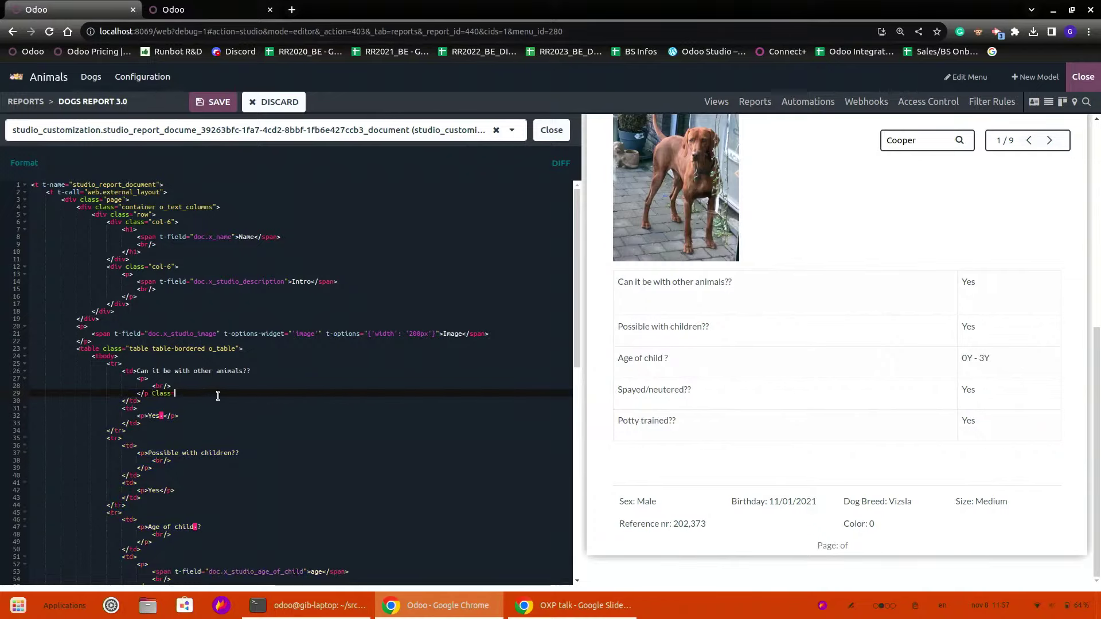
# Add t-if="doc.x_studio_can_it_be_with_other_animals" to the opening p tag of the first row's Yes paragraph and try to save
pyautogui.click(148, 417)
pyautogui.write('t-if=doc.x_studio_can_it_be_with_other_animals"')
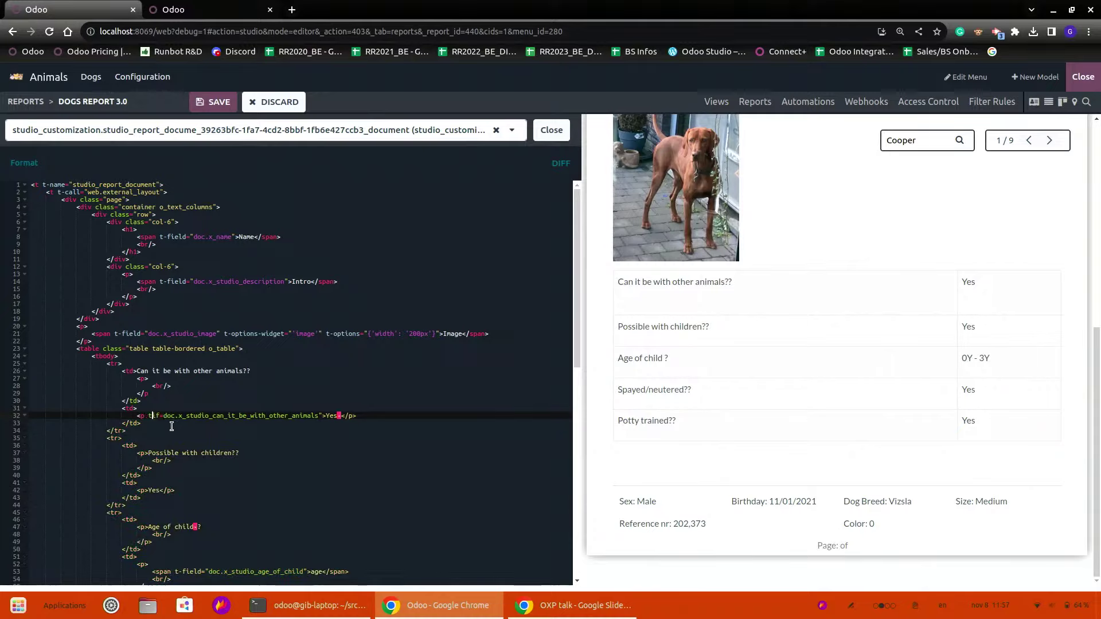
pyautogui.write('t-if=')
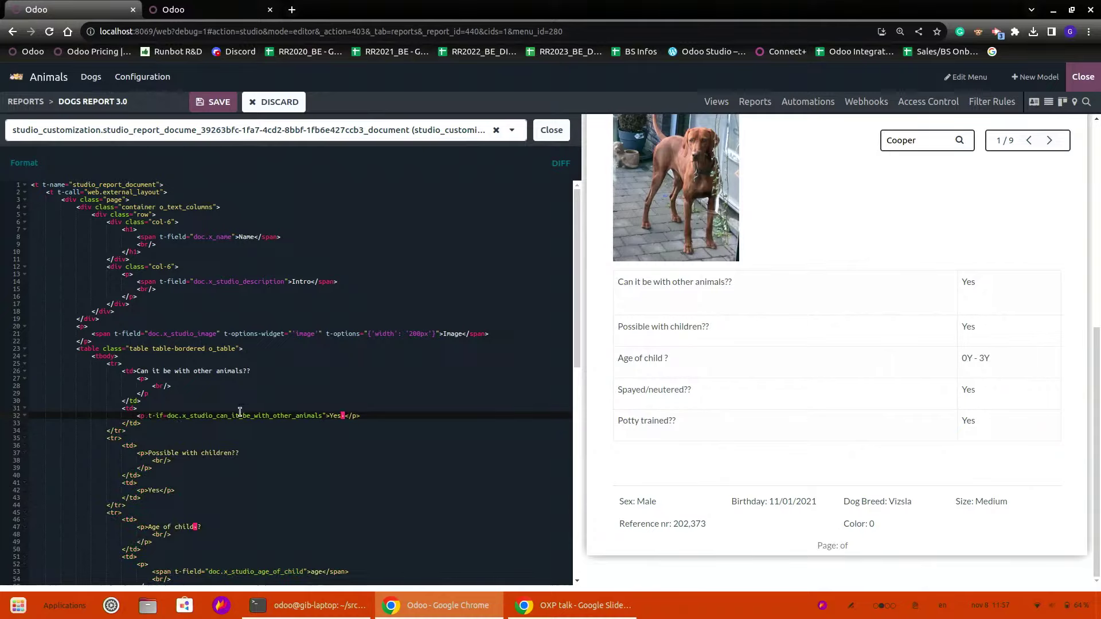
pyautogui.write('"')
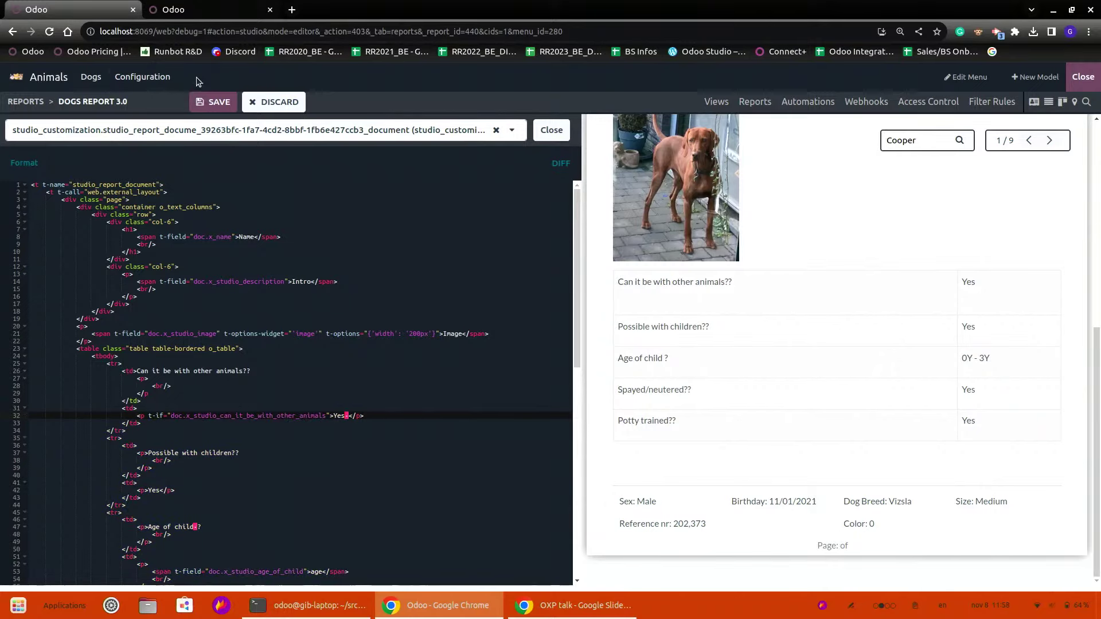
pyautogui.click(209, 98)
# Add class="lead" to the conditional Yes paragraph, remove the stray character after Yes, and try to save the report
pyautogui.click(201, 415)
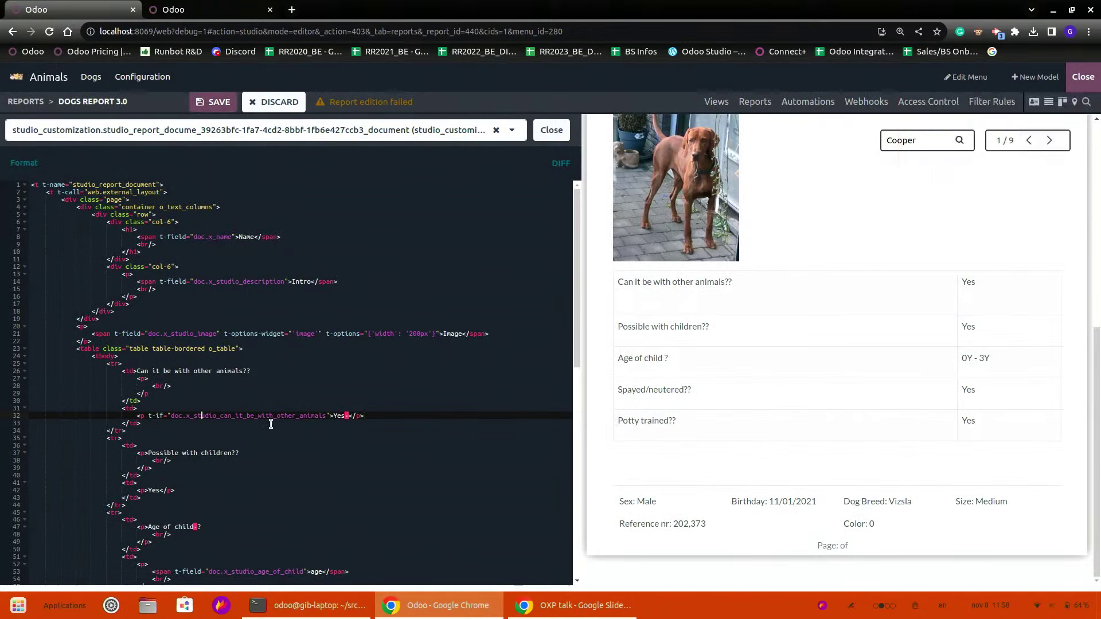
pyautogui.click(332, 416)
pyautogui.write('Class="lead')
pyautogui.click(395, 416)
pyautogui.press('BackSpace')
pyautogui.click(220, 101)
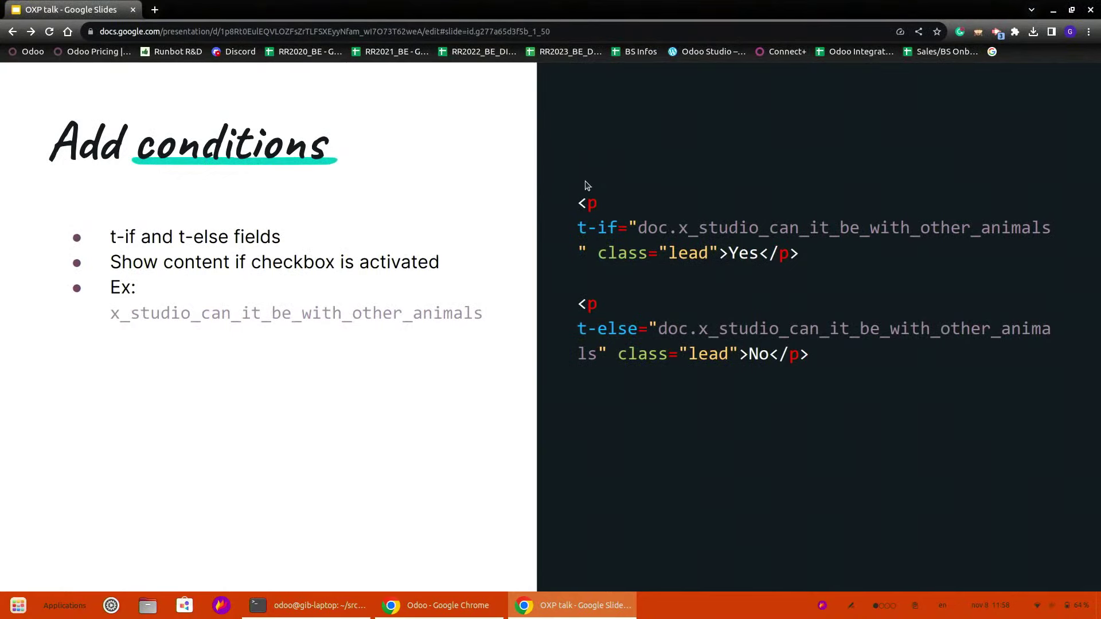
# Switch to Google Slides and copy the t-if and t-else code from the "Add conditions" slide
pyautogui.click(576, 213)
pyautogui.click(653, 231)
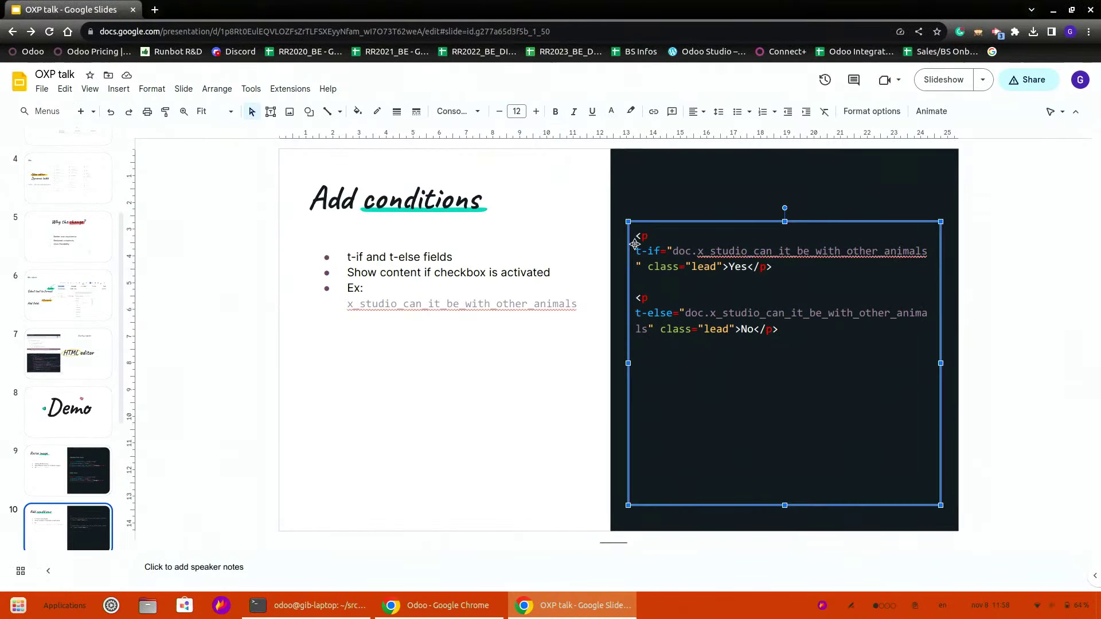
pyautogui.moveTo(775, 329); pyautogui.dragTo(638, 235)
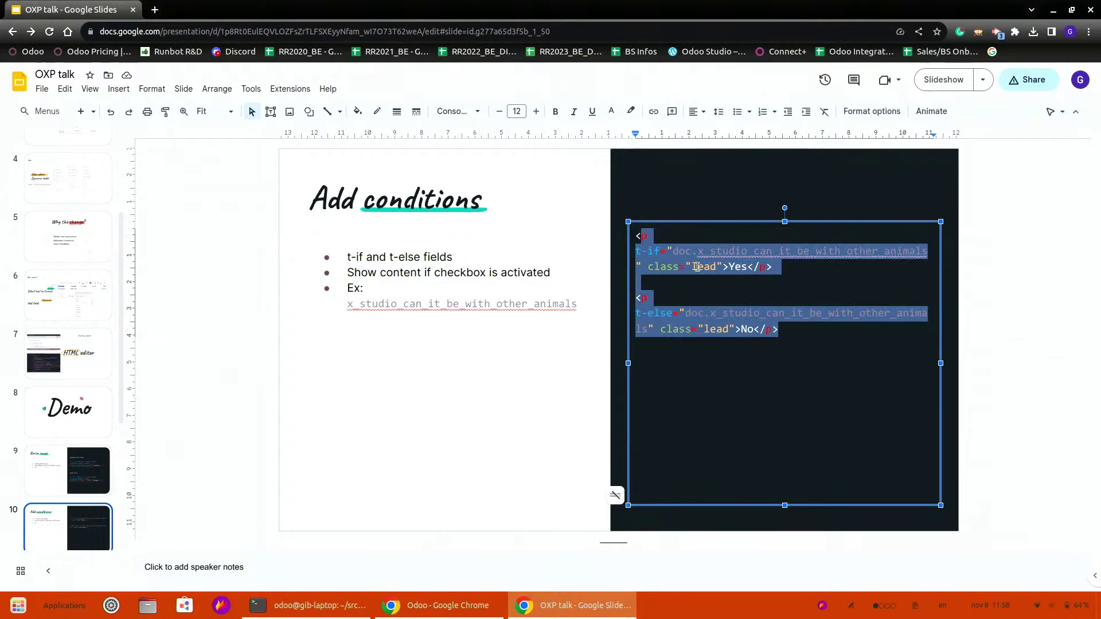
pyautogui.moveTo(778, 329); pyautogui.dragTo(636, 233)
pyautogui.hotkey('ctrl', 'c')
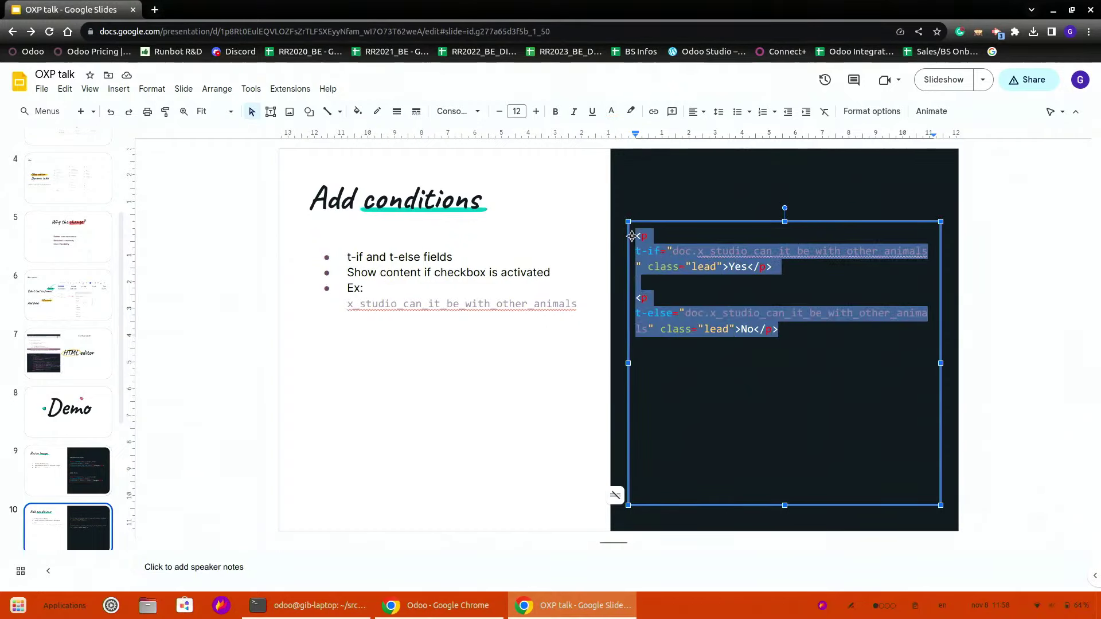
# Switch back to the Odoo report sources and replace the first row's conditional Yes paragraph with the copied t-if/t-else code
pyautogui.hotkey('alt', 'Tab')
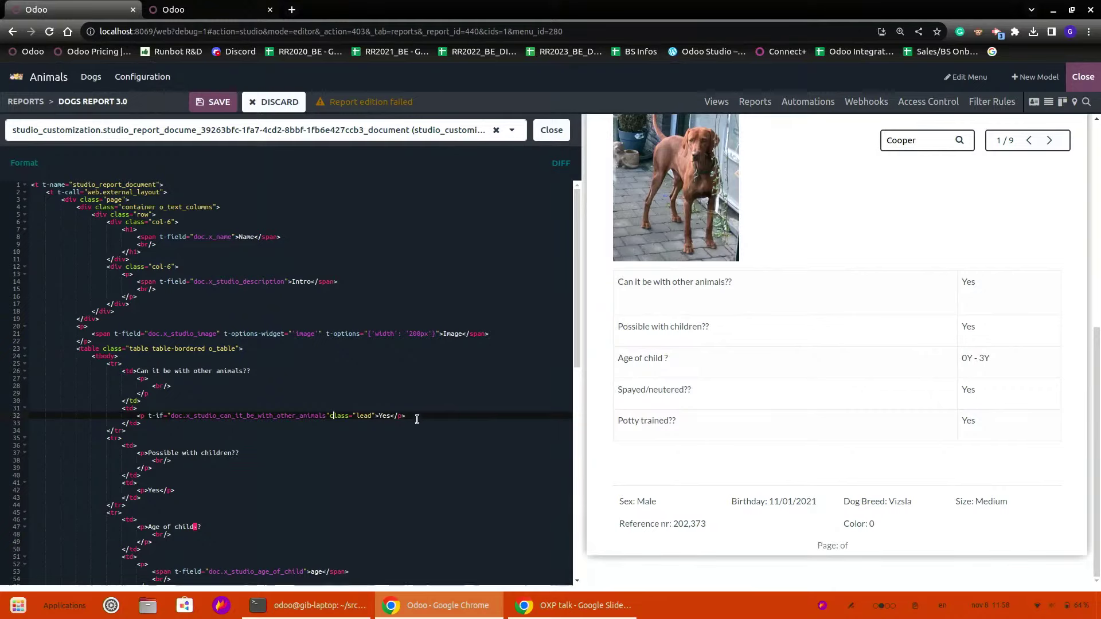
pyautogui.moveTo(408, 416); pyautogui.dragTo(145, 418)
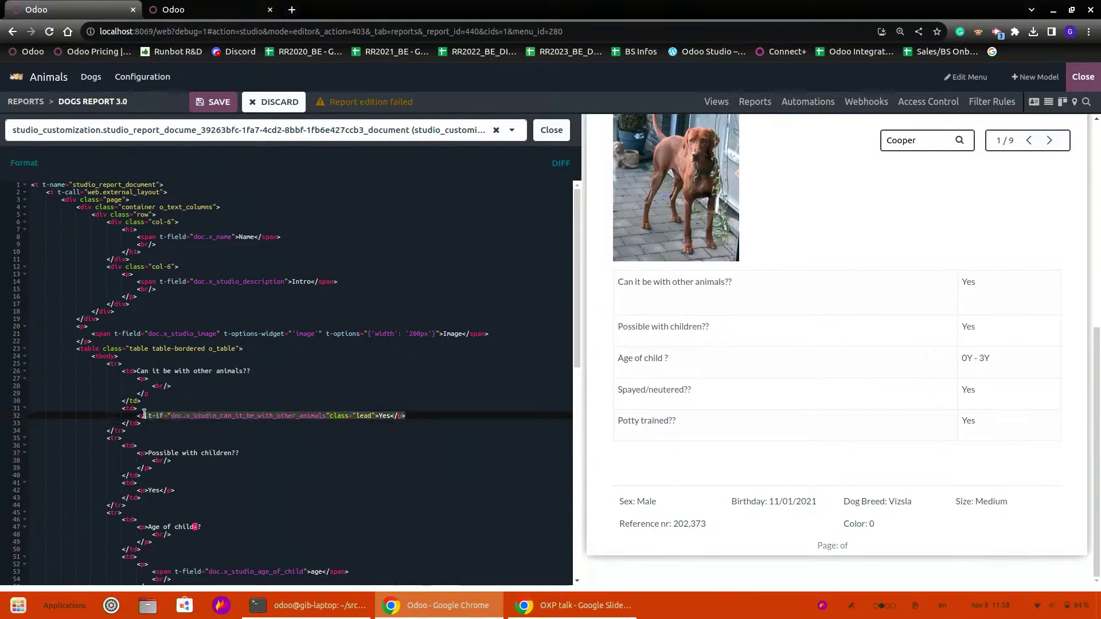
pyautogui.press('BackSpace')
pyautogui.hotkey('ctrl', 'v')
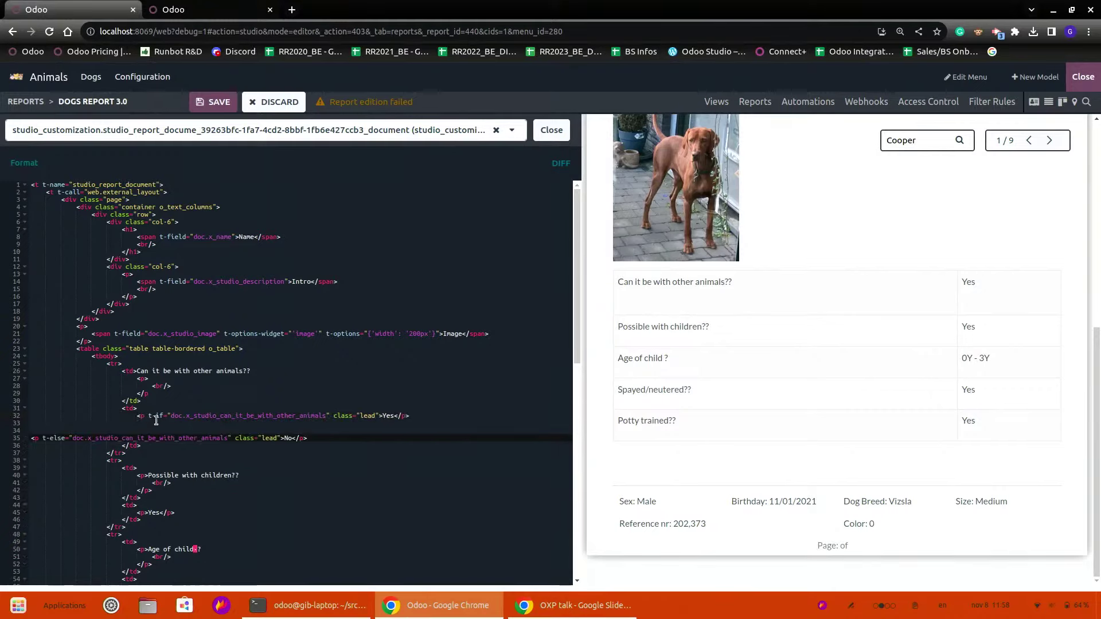
# Align the t-else No paragraph directly below the t-if Yes paragraph and try to save the report
pyautogui.press('BackSpace')
pyautogui.press('BackSpace')
pyautogui.press('BackSpace')
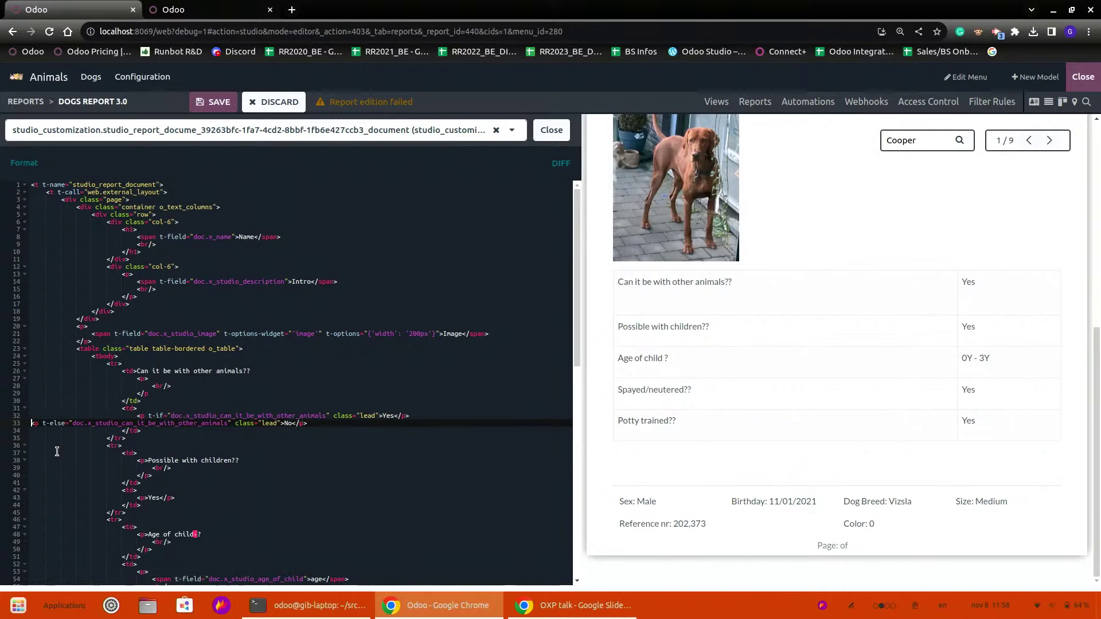
pyautogui.press('Return')
pyautogui.click(213, 102)
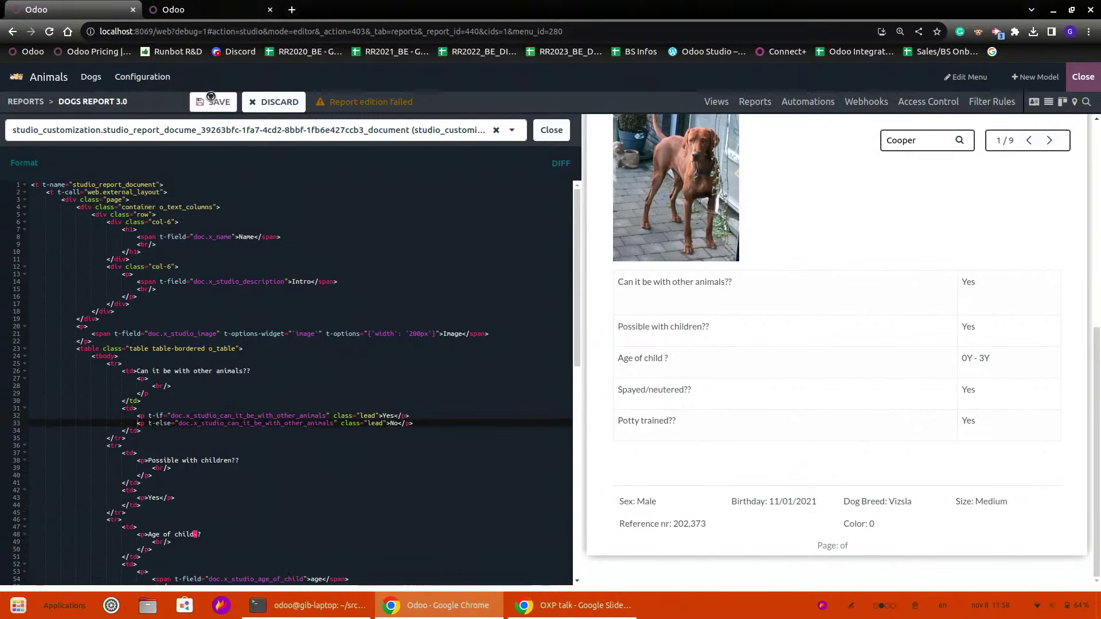
pyautogui.click(151, 416)
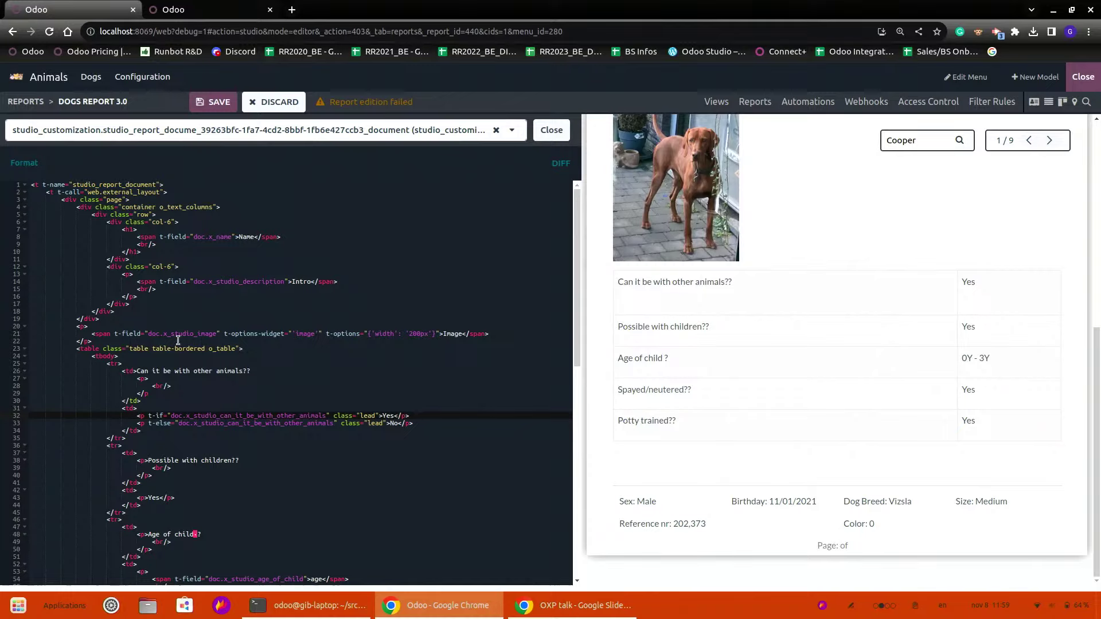
pyautogui.click(219, 103)
# Examine the code lines around the closing tags of the "Can it be with other animals??" label cell
pyautogui.press('Up')
pyautogui.press('Up')
pyautogui.press('Up')
pyautogui.press('Up')
pyautogui.press('Up')
pyautogui.press('Down')
pyautogui.press('Down')
pyautogui.press('Down')
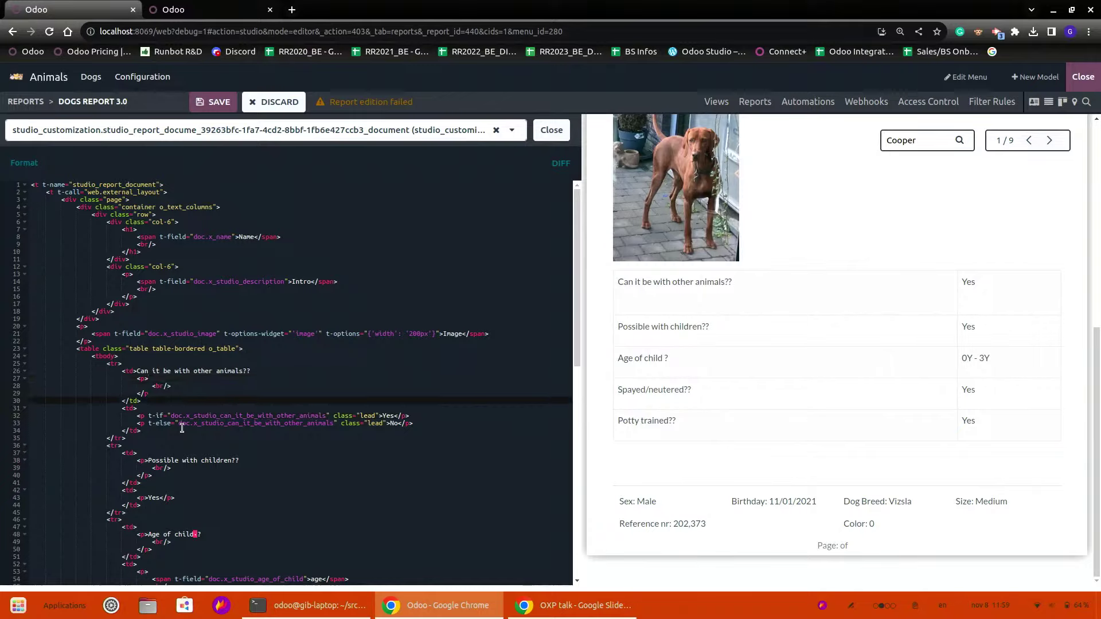
pyautogui.press('Up')
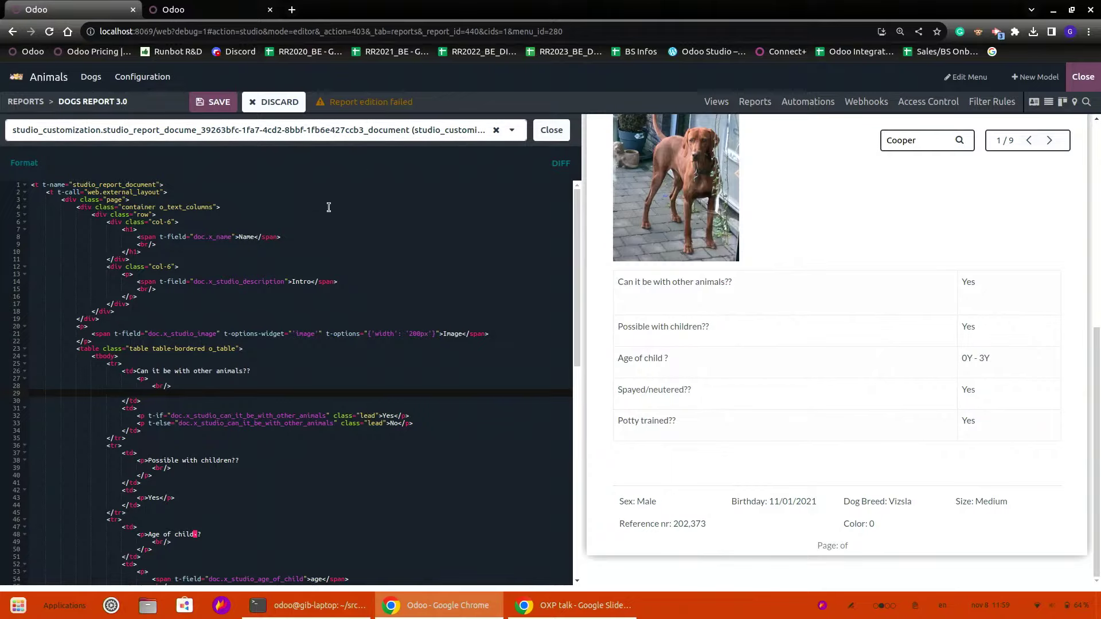
# Discard the unsaved source edits and format the restored report code again
pyautogui.click(274, 102)
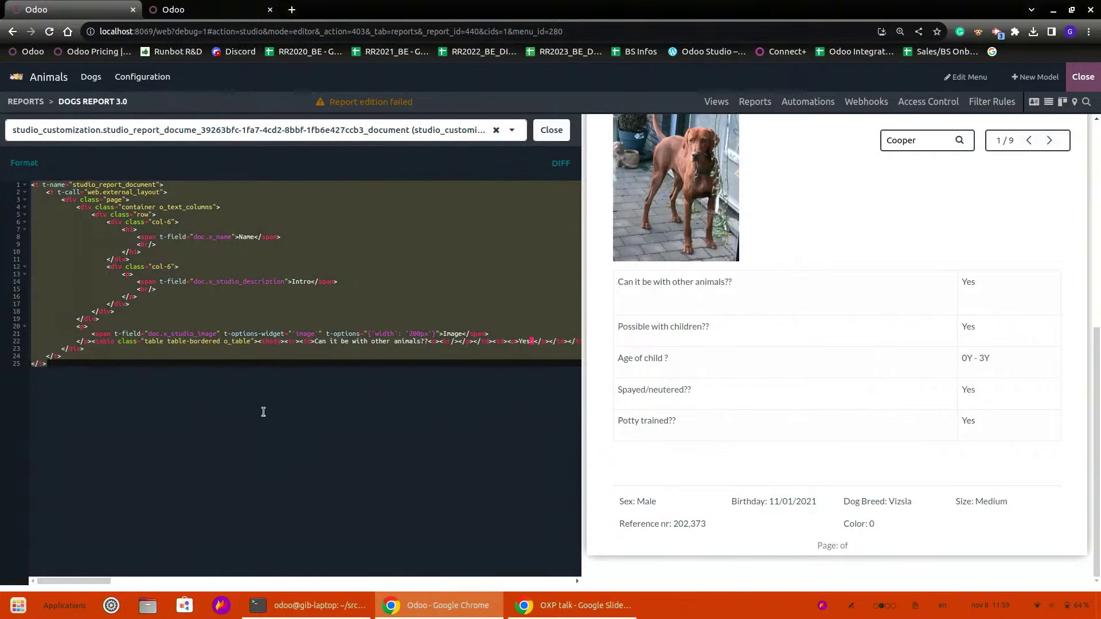
pyautogui.click(24, 163)
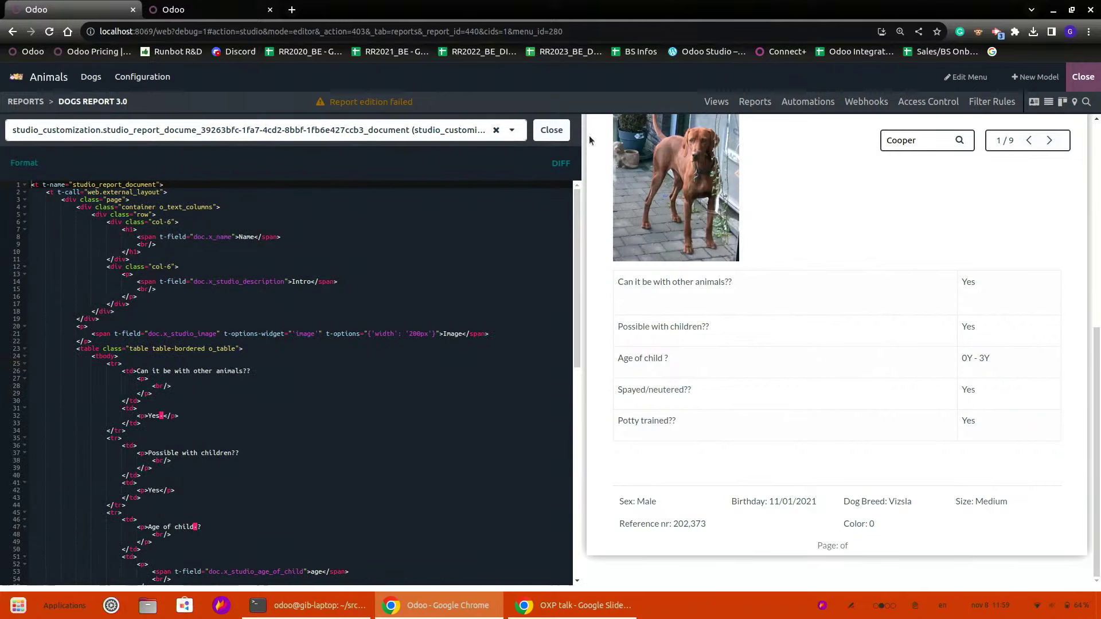
pyautogui.scroll(-3, 307, 530)
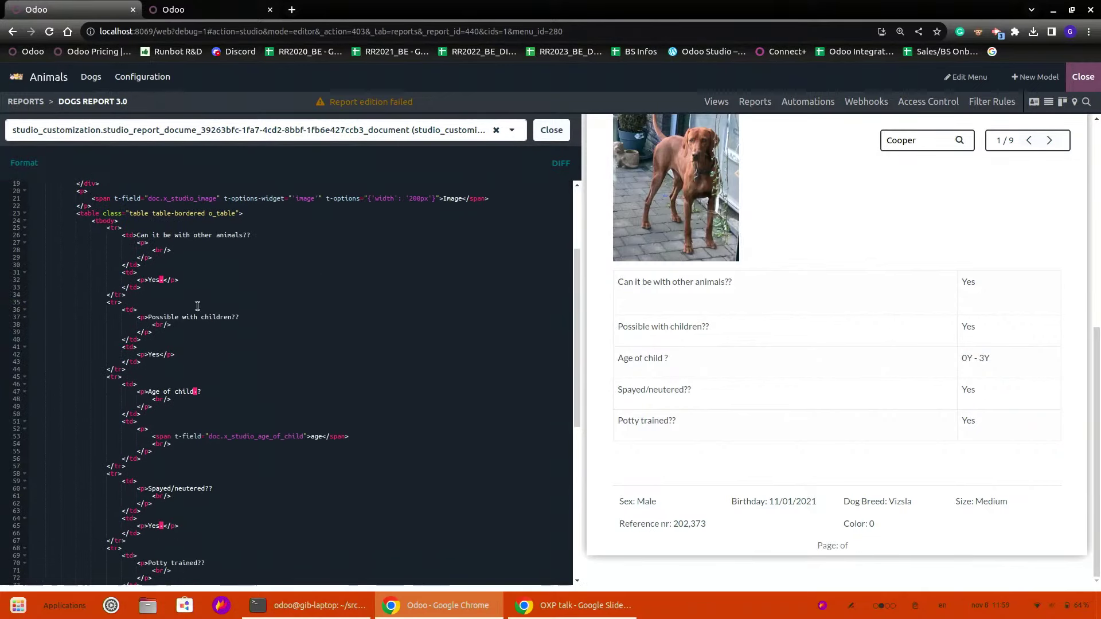
# Replace the plain Yes paragraph in the "Can it be with other animals??" row with the copied t-if/t-else code
pyautogui.click(154, 281)
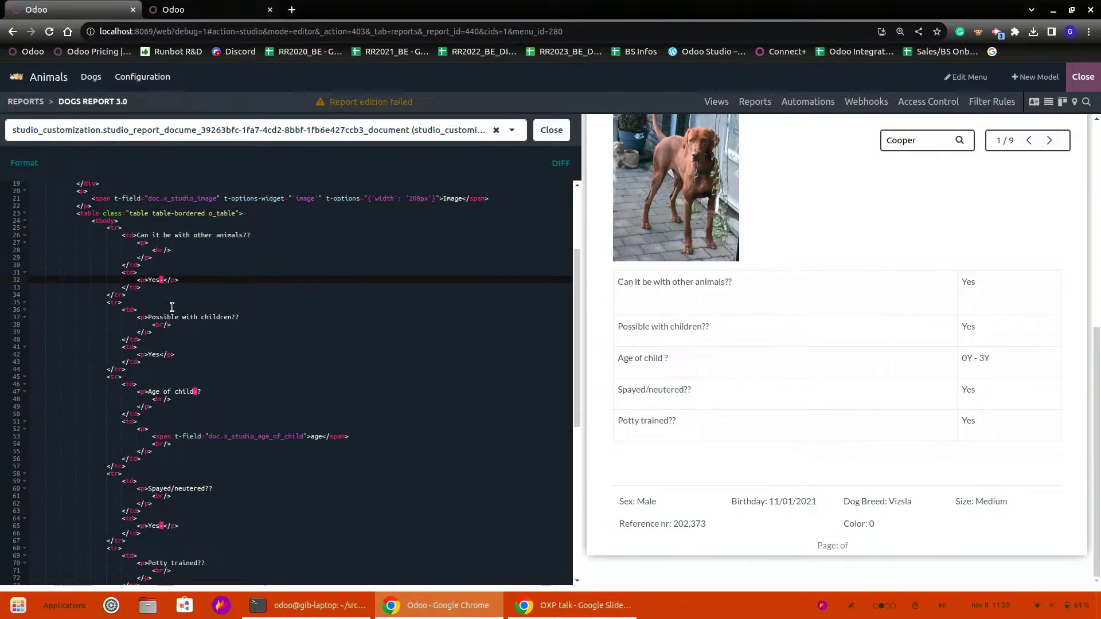
pyautogui.press('Delete')
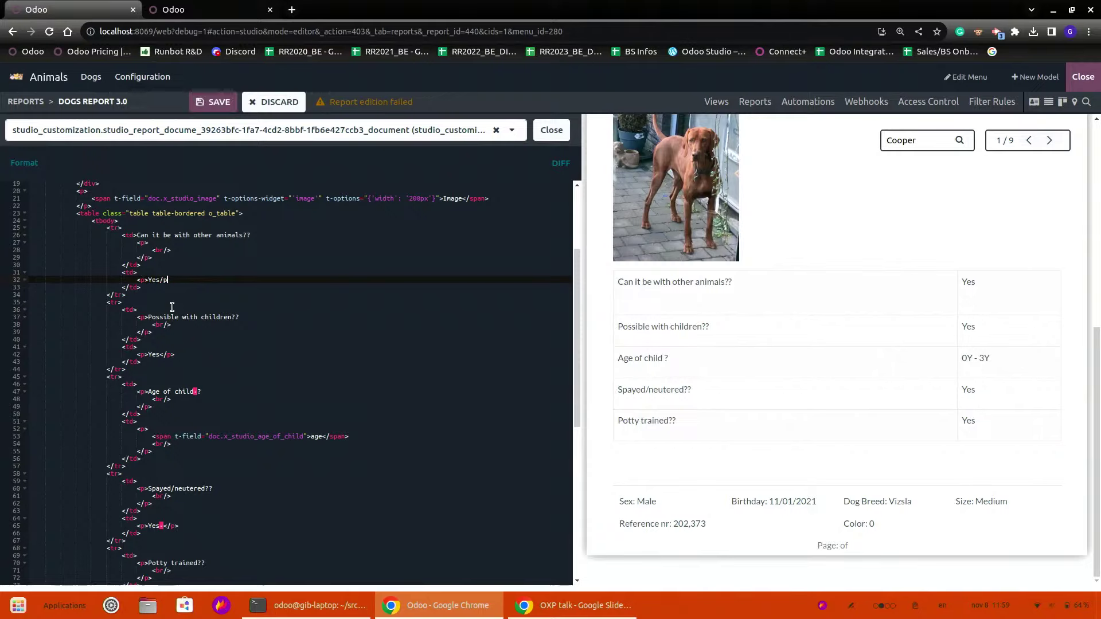
pyautogui.press('BackSpace')
pyautogui.press('BackSpace')
pyautogui.press('BackSpace')
pyautogui.press('BackSpace')
pyautogui.hotkey('ctrl', 'v')
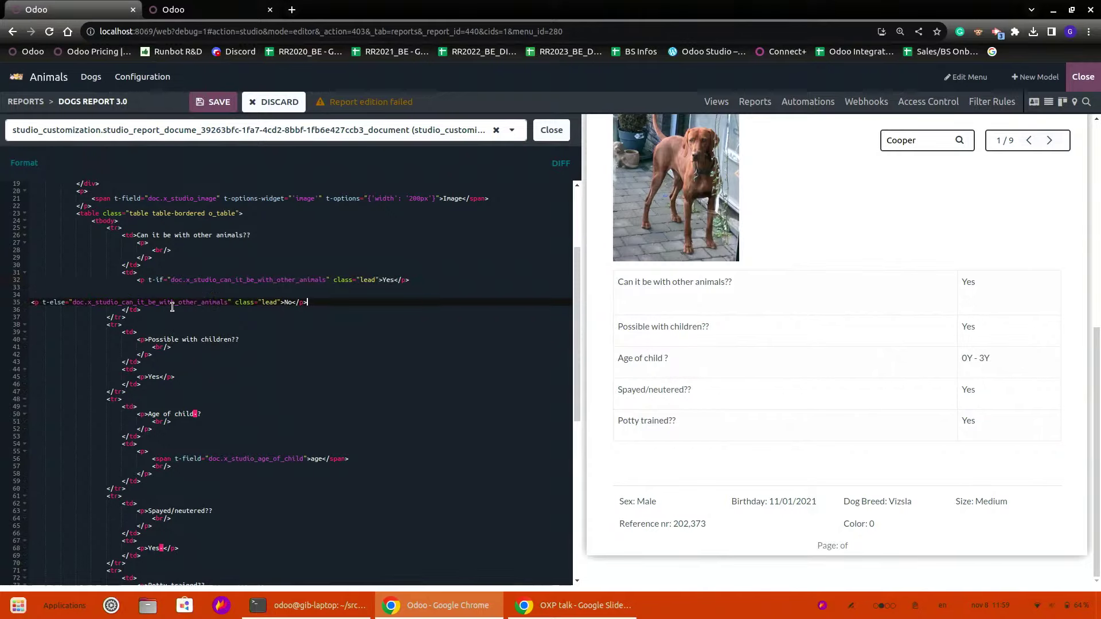
# Align the t-else No paragraph directly below the t-if Yes paragraph and save the report sources
pyautogui.click(34, 302)
pyautogui.press('BackSpace')
pyautogui.press('BackSpace')
pyautogui.press('BackSpace')
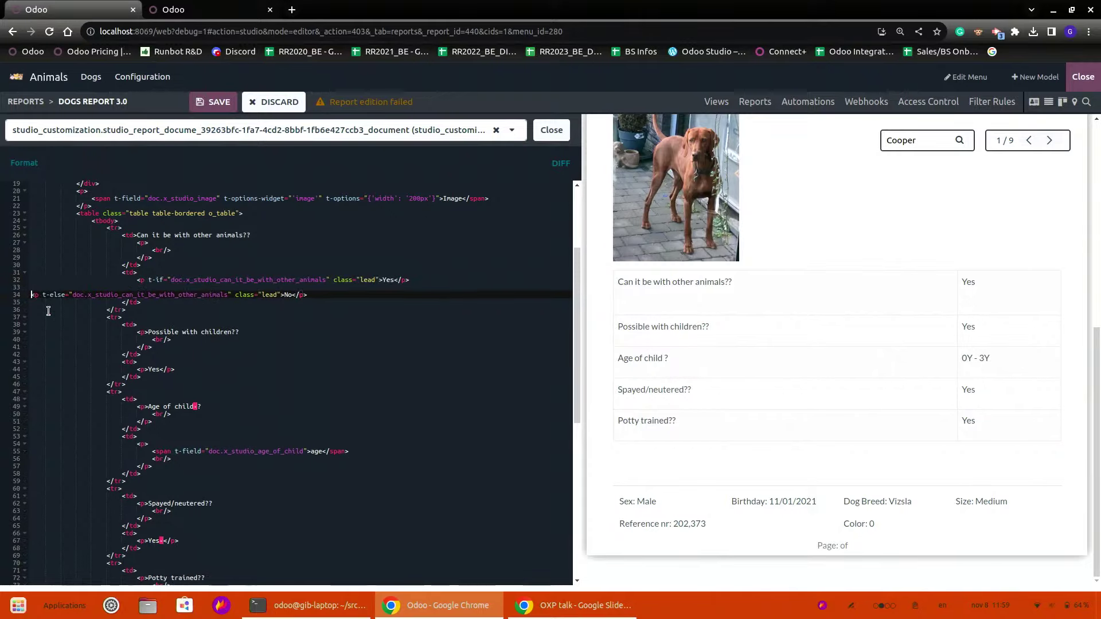
pyautogui.press('Return')
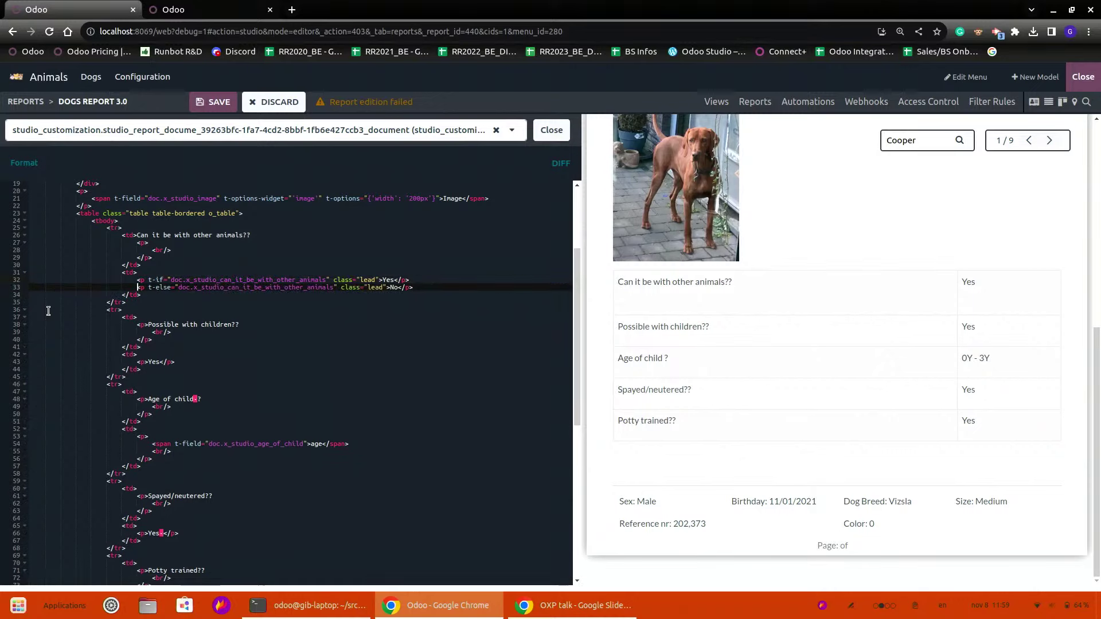
pyautogui.click(213, 103)
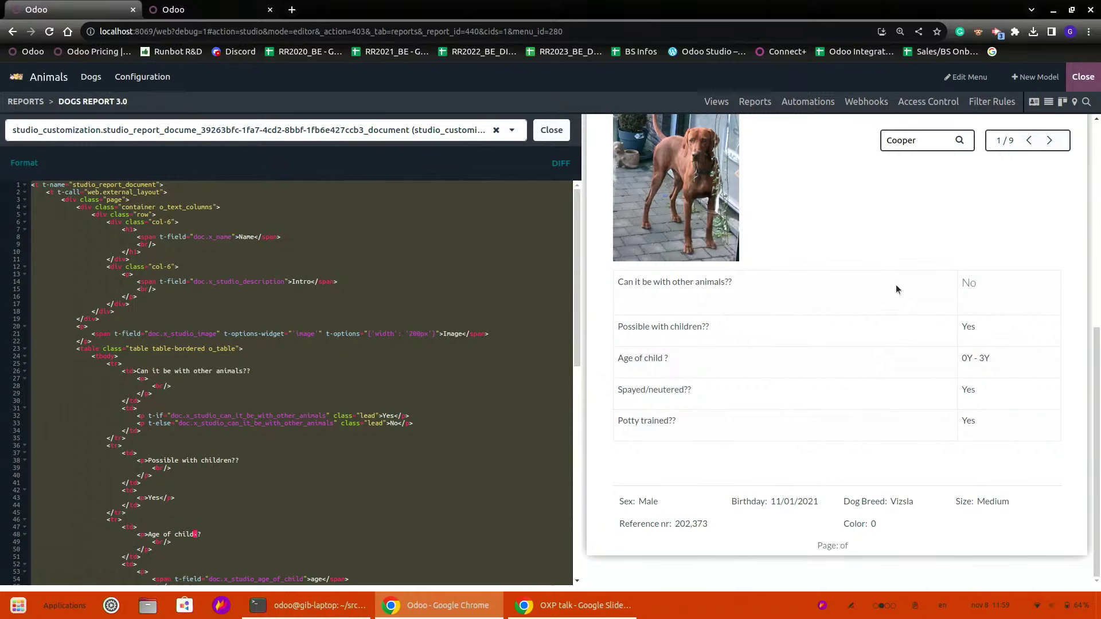
# Leave Studio, open Cooper's dog record, and reopen Dogs Report 3.0 in the Studio report editor
pyautogui.click(1083, 76)
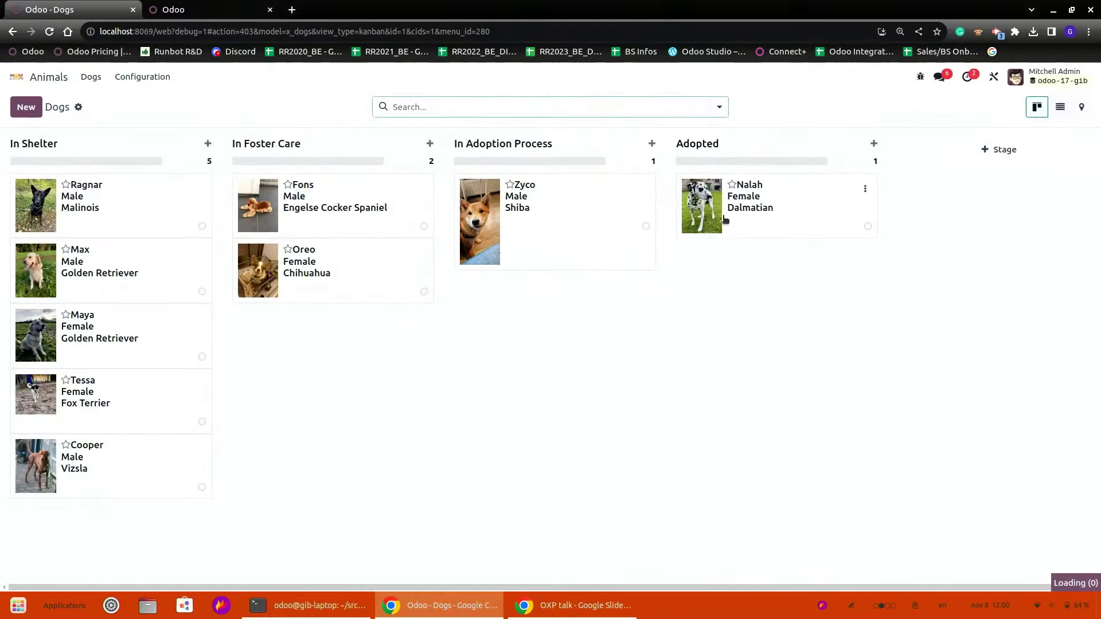
pyautogui.click(80, 487)
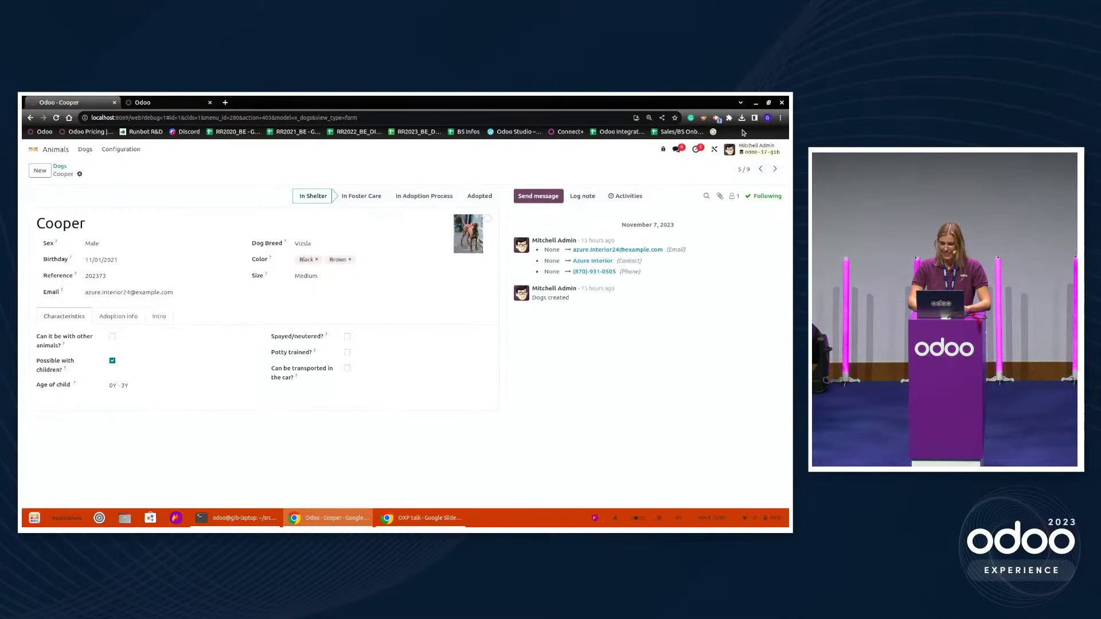
pyautogui.click(713, 151)
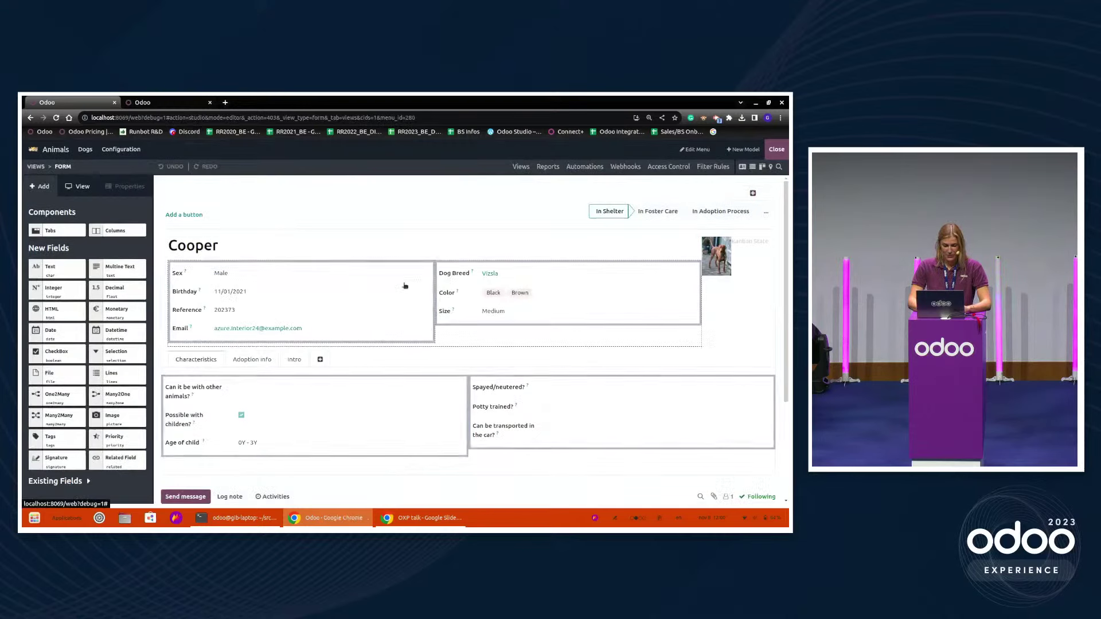
pyautogui.click(541, 166)
pyautogui.click(470, 218)
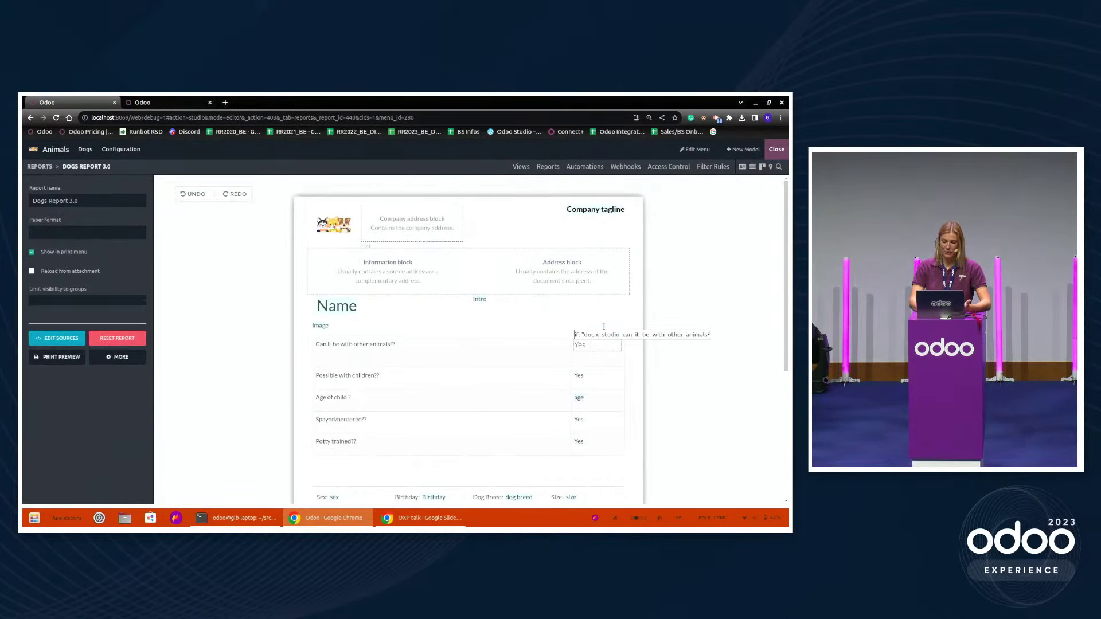
# Switch the first row's conditional value to its else branch, replace No with "Unknonw", and save the report
pyautogui.click(585, 337)
pyautogui.click(590, 346)
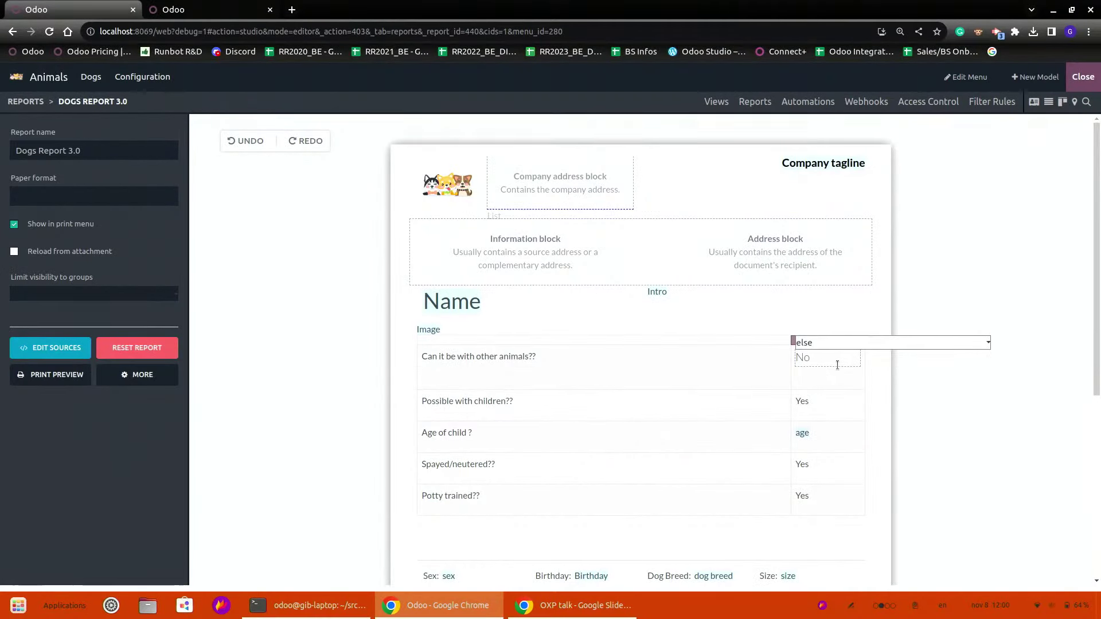
pyautogui.press('BackSpace')
pyautogui.press('BackSpace')
pyautogui.write('Unk')
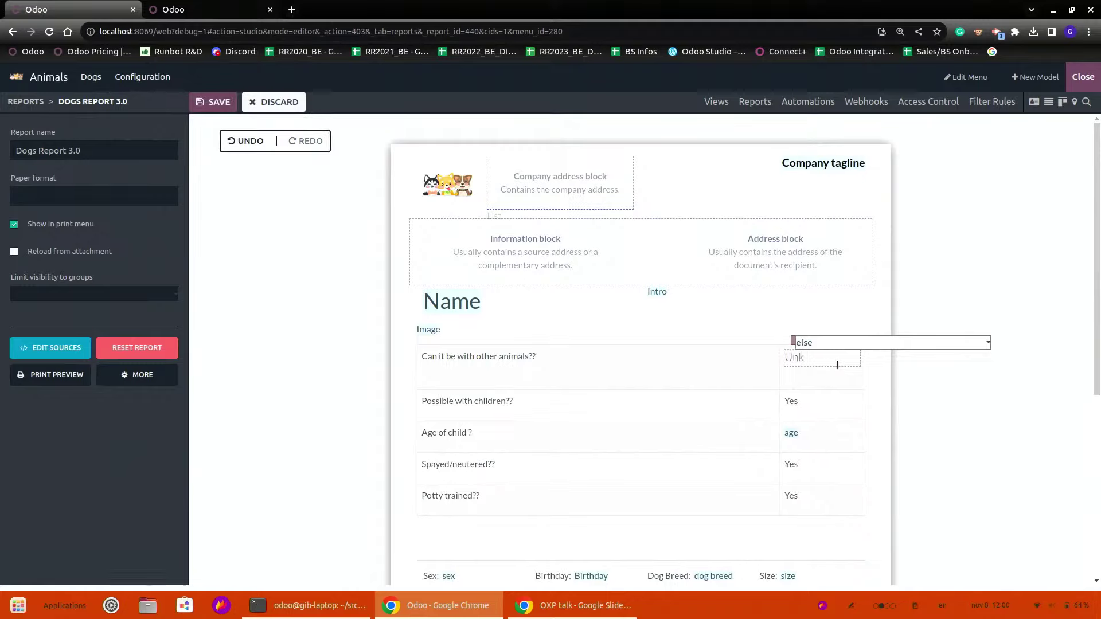
pyautogui.write('nonw')
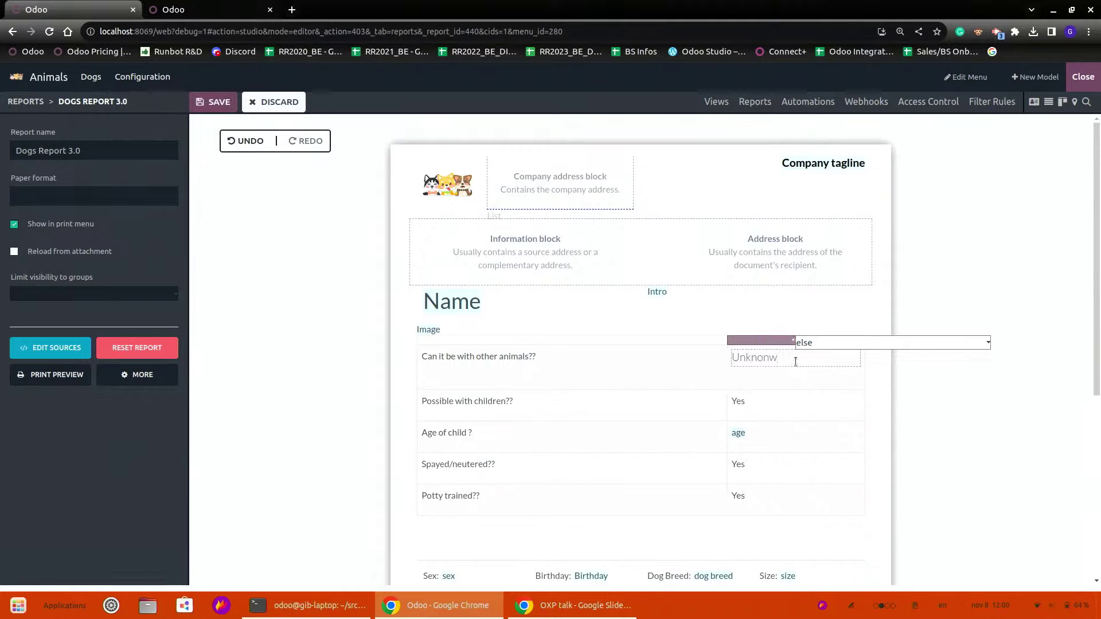
pyautogui.click(213, 102)
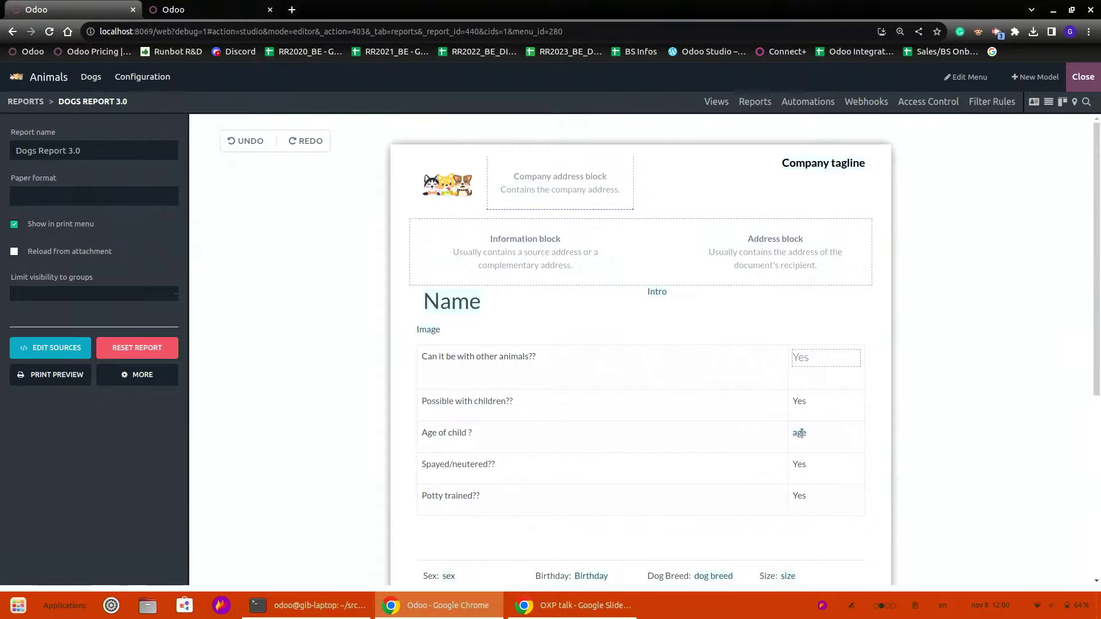
# Insert a table with three columns and two rows in the empty space below the characteristics table
pyautogui.scroll(-3, 791, 421)
pyautogui.click(635, 358)
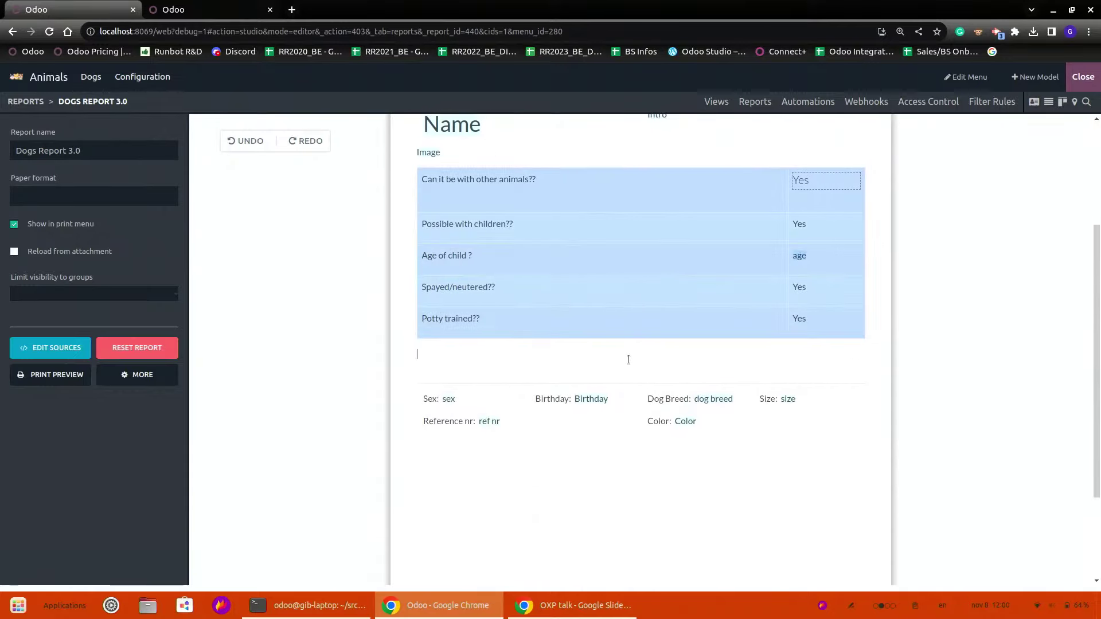
pyautogui.write('/')
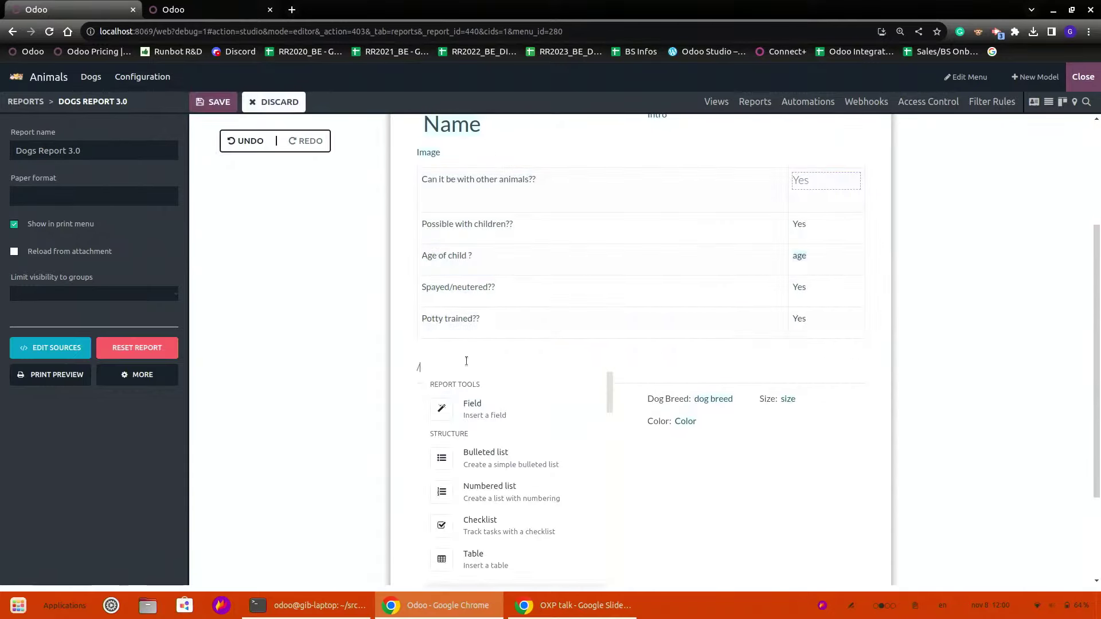
pyautogui.press('BackSpace')
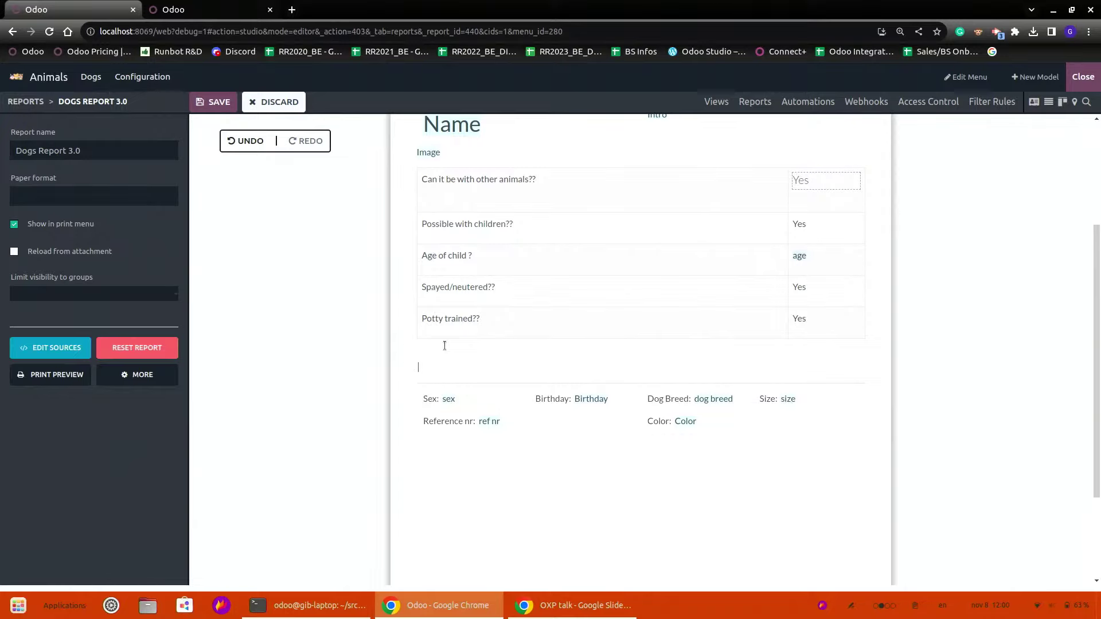
pyautogui.write('/')
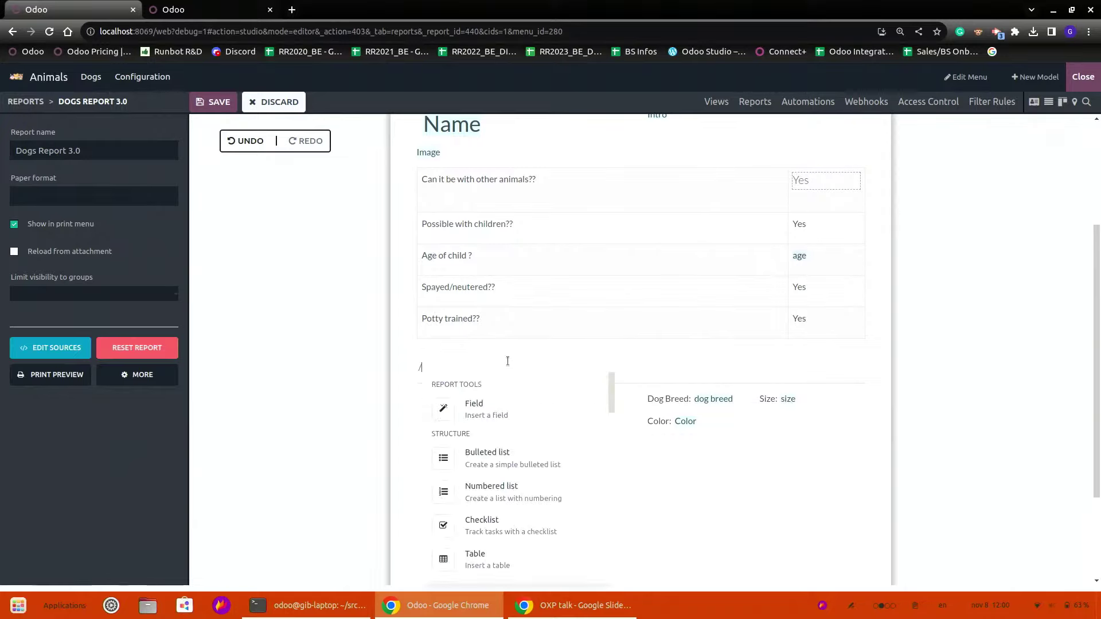
pyautogui.click(486, 553)
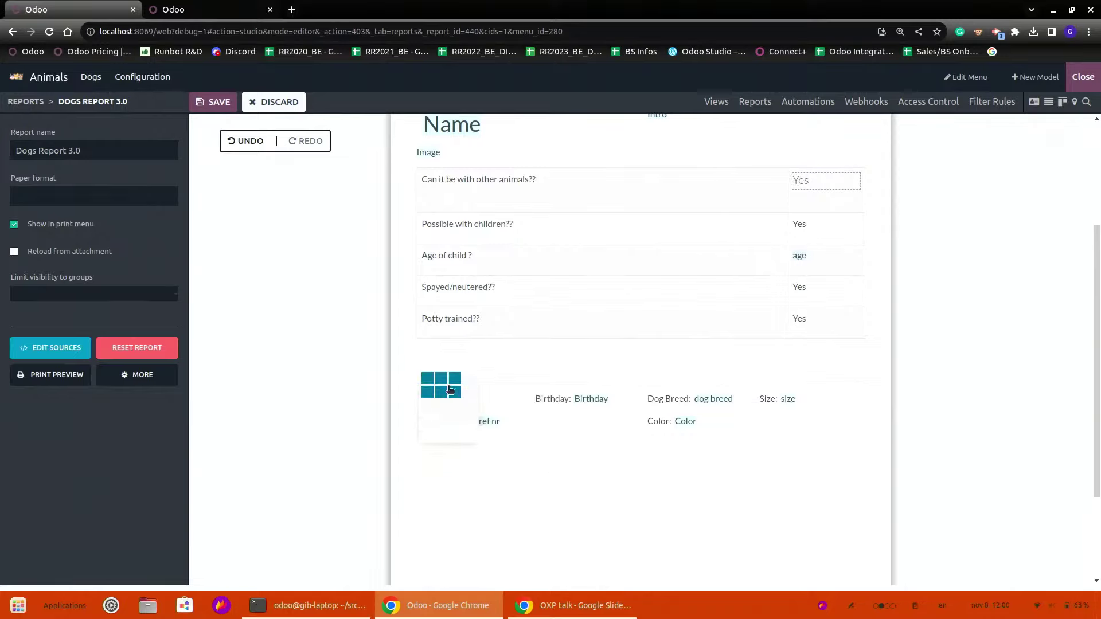
pyautogui.click(457, 393)
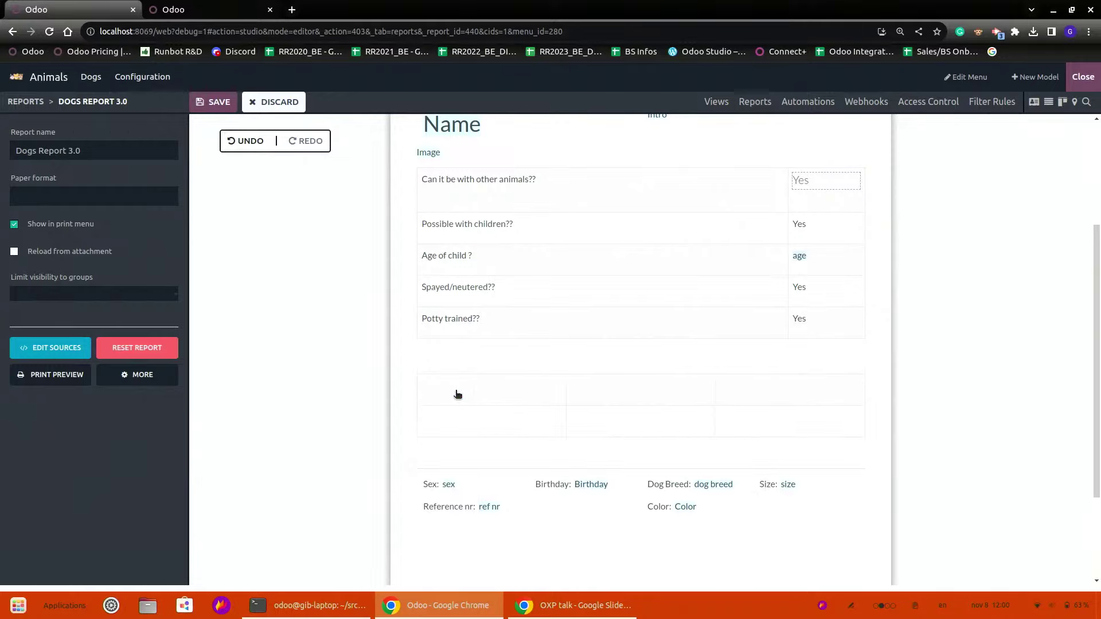
# Check the Potential Adopters columns under Adoption info in the other Odoo form view and return to the report
pyautogui.click(163, 7)
pyautogui.click(343, 377)
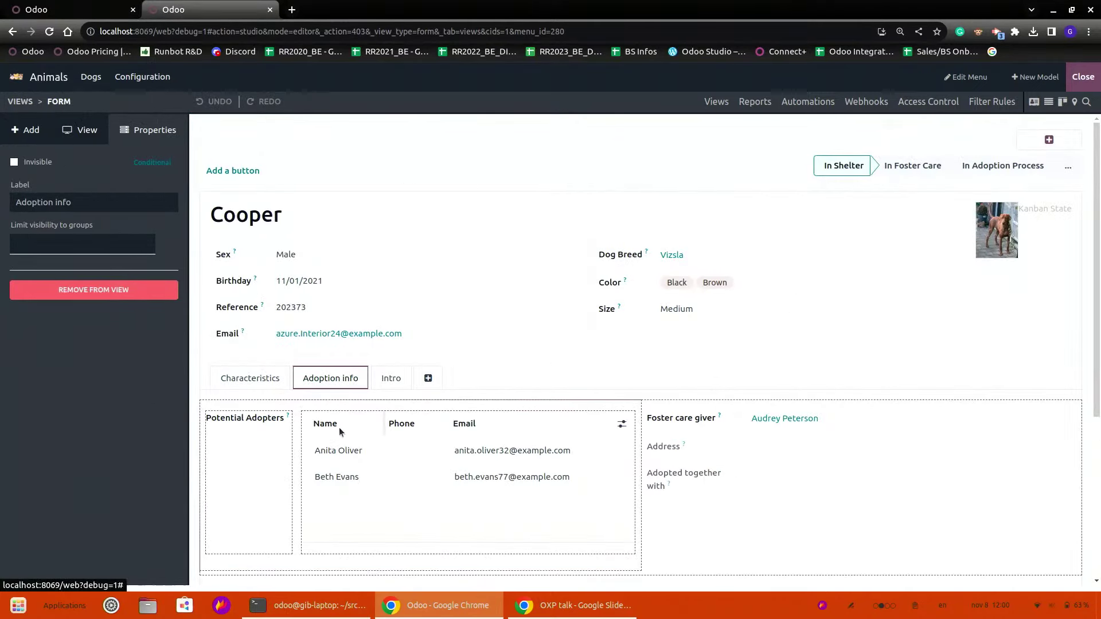
pyautogui.click(63, 12)
# Fill the new table's first row with the column headings Name, Phone and Email
pyautogui.write('Name')
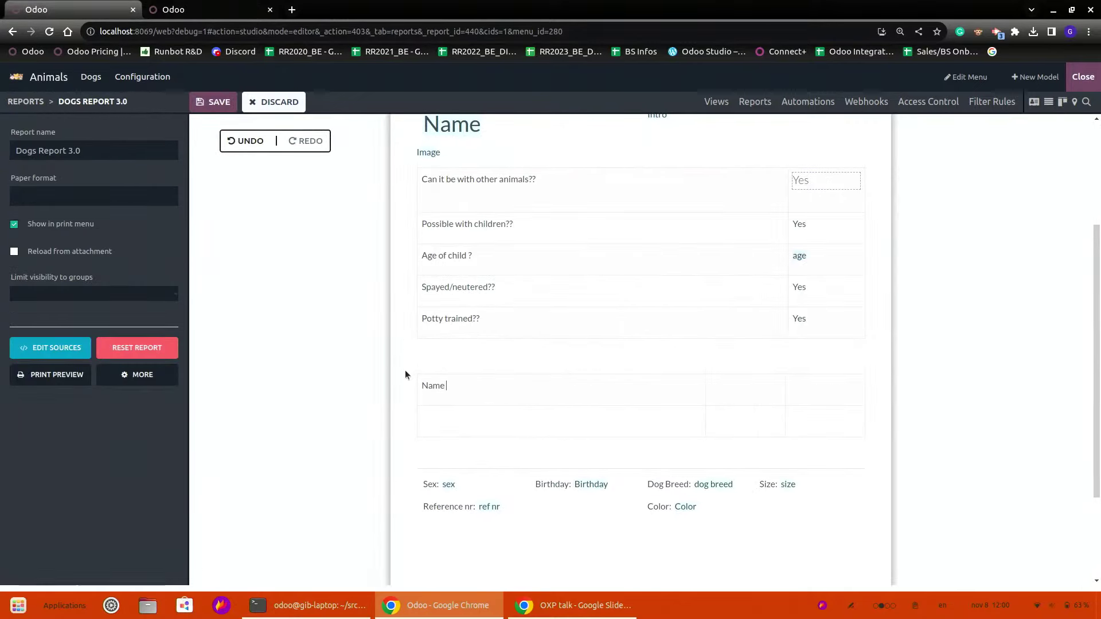
pyautogui.press('Tab')
pyautogui.write('Pjhone')
pyautogui.press('BackSpace')
pyautogui.press('BackSpace')
pyautogui.press('BackSpace')
pyautogui.press('BackSpace')
pyautogui.press('BackSpace')
pyautogui.write('hone')
pyautogui.press('Tab')
pyautogui.write('Email')
# Try to insert a dynamic field in the cell below the Name heading
pyautogui.click(457, 427)
pyautogui.write('/')
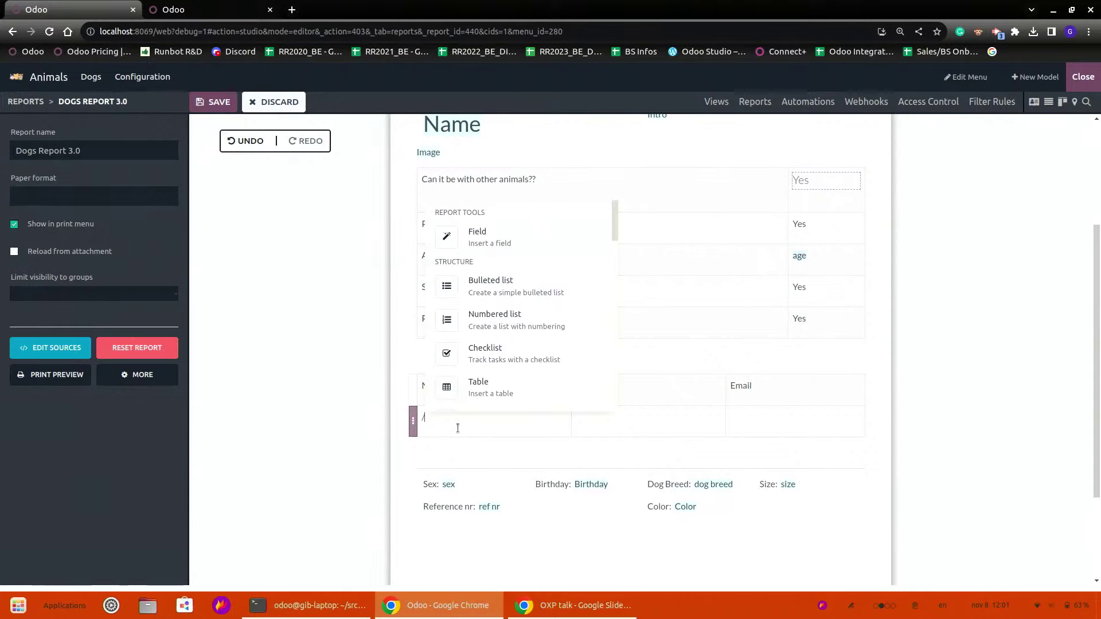
pyautogui.click(471, 236)
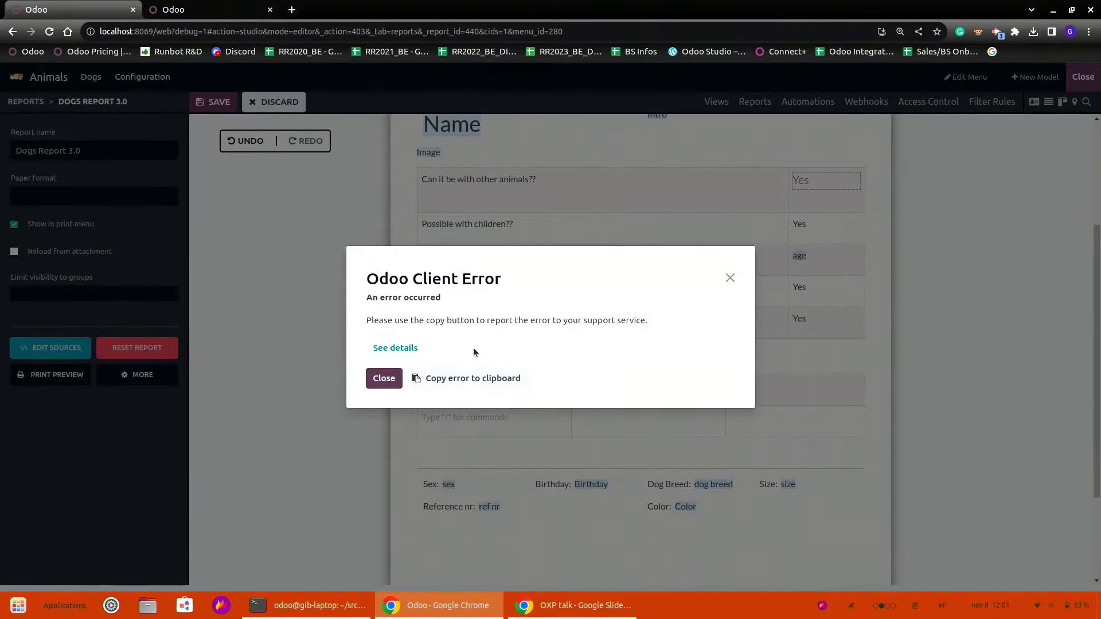